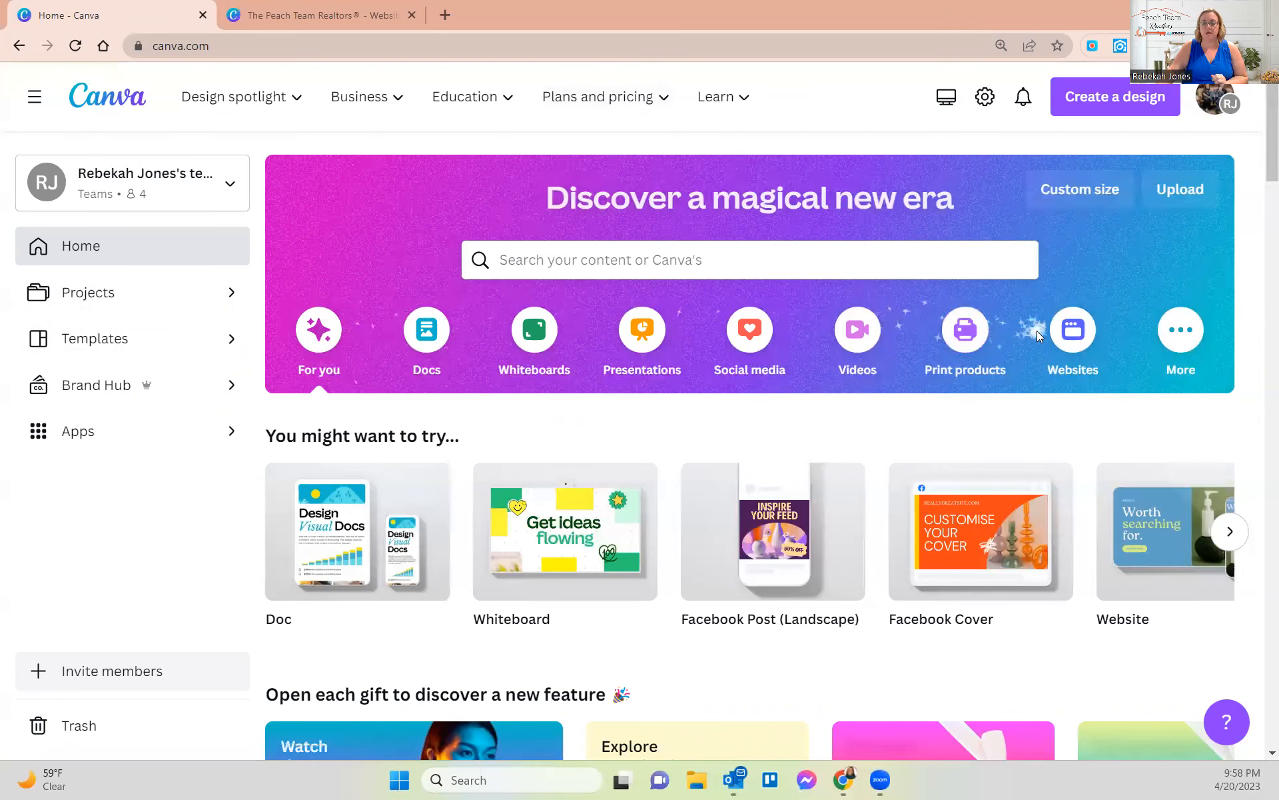
left_click(1079, 337)
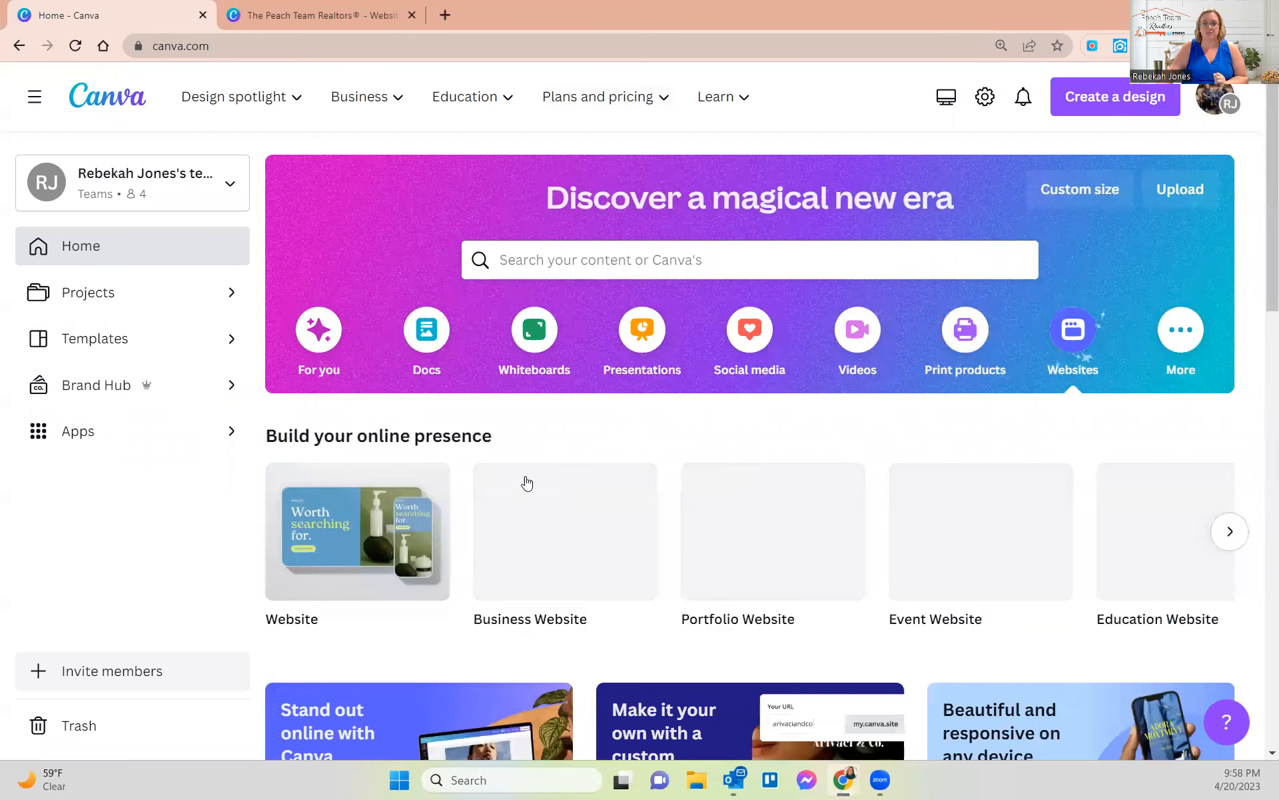
scroll(475, 490, "down", 1)
scroll(693, 423, "down", 1)
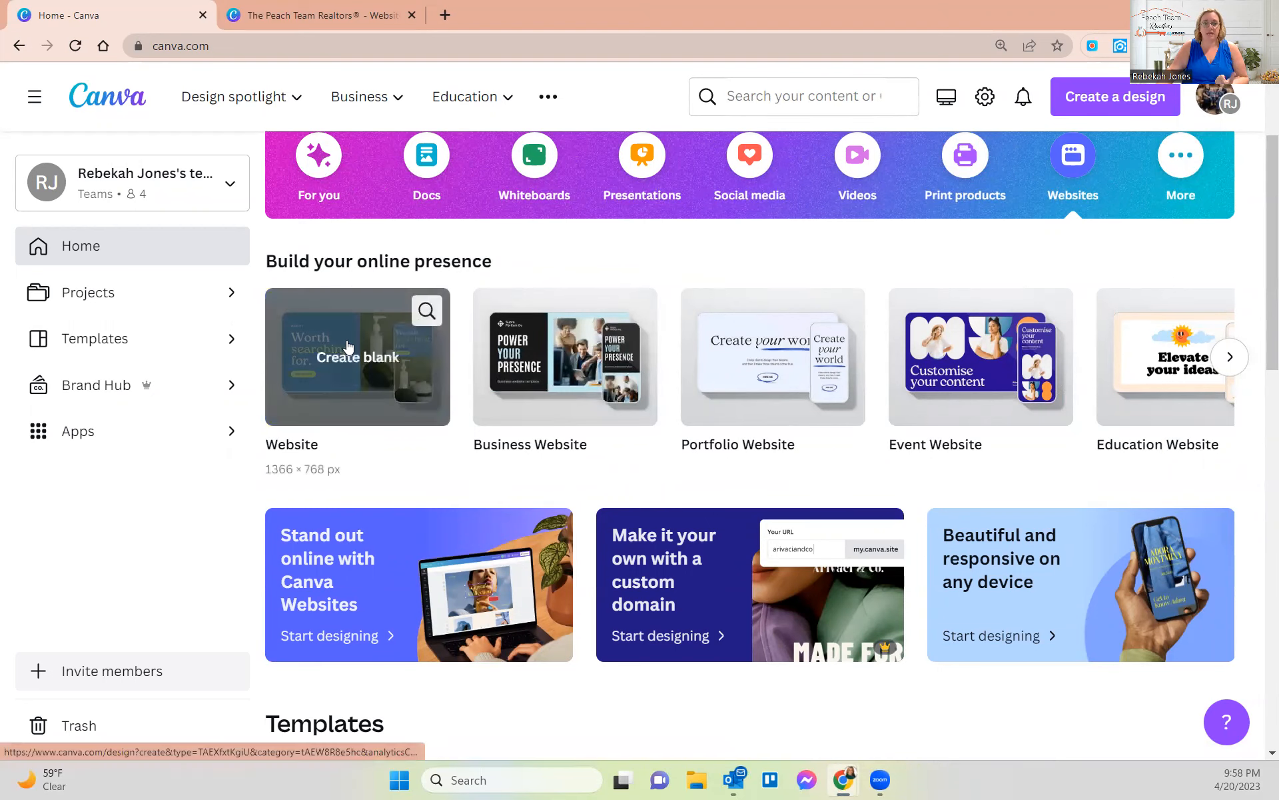
scroll(583, 341, "down", 1)
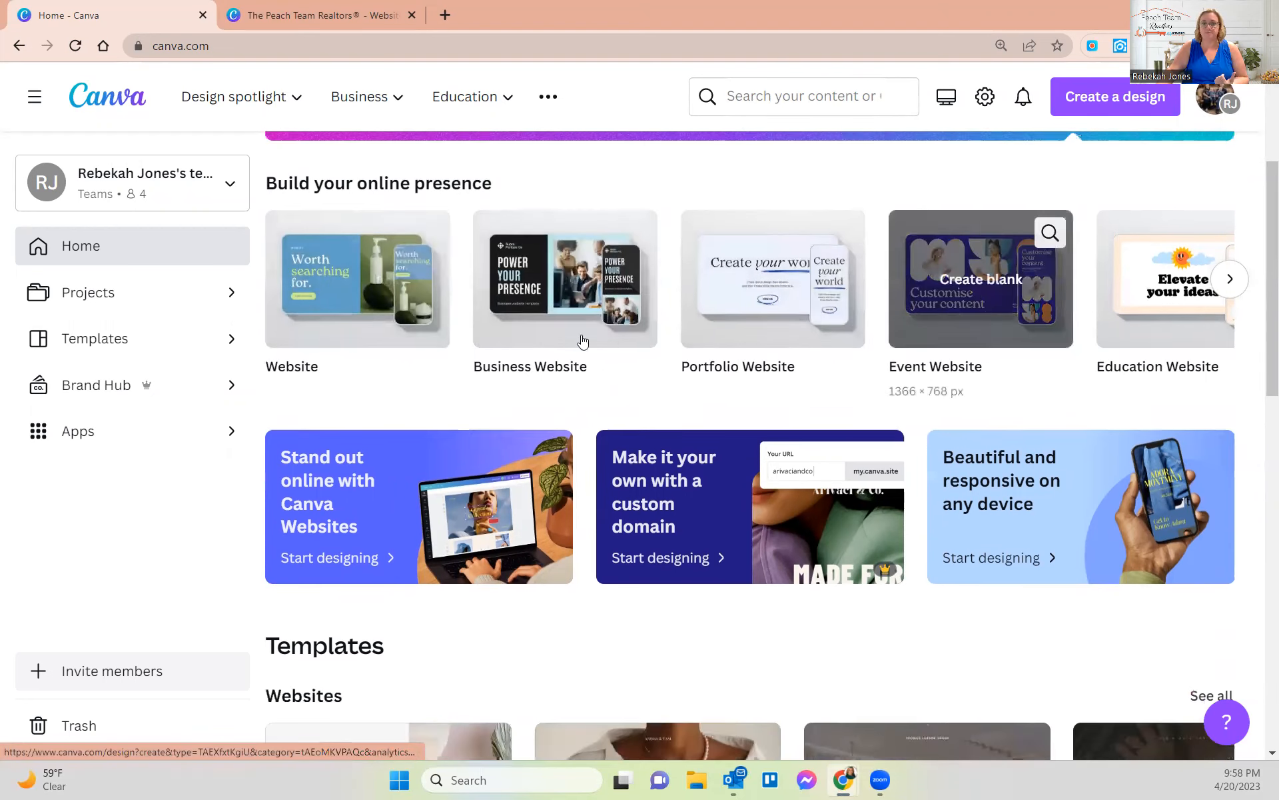
left_click(1231, 286)
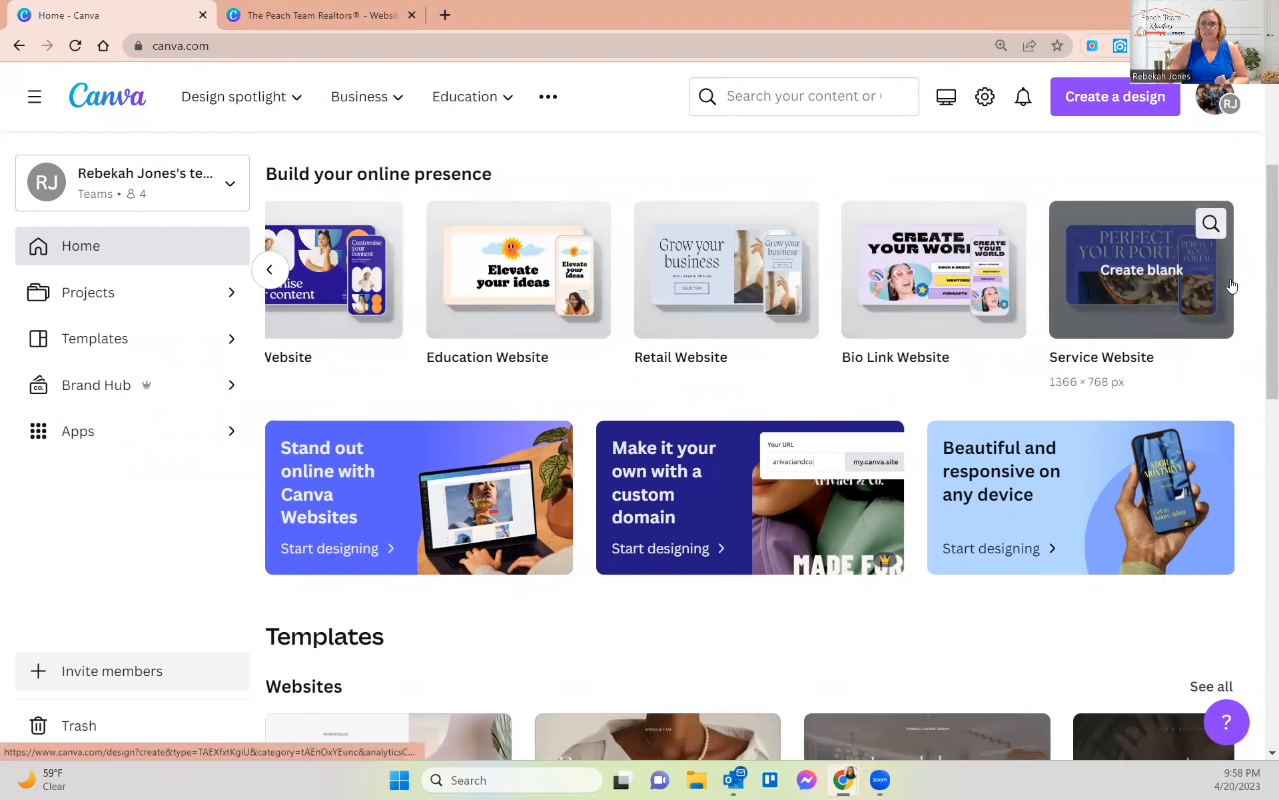
scroll(385, 400, "down", 5)
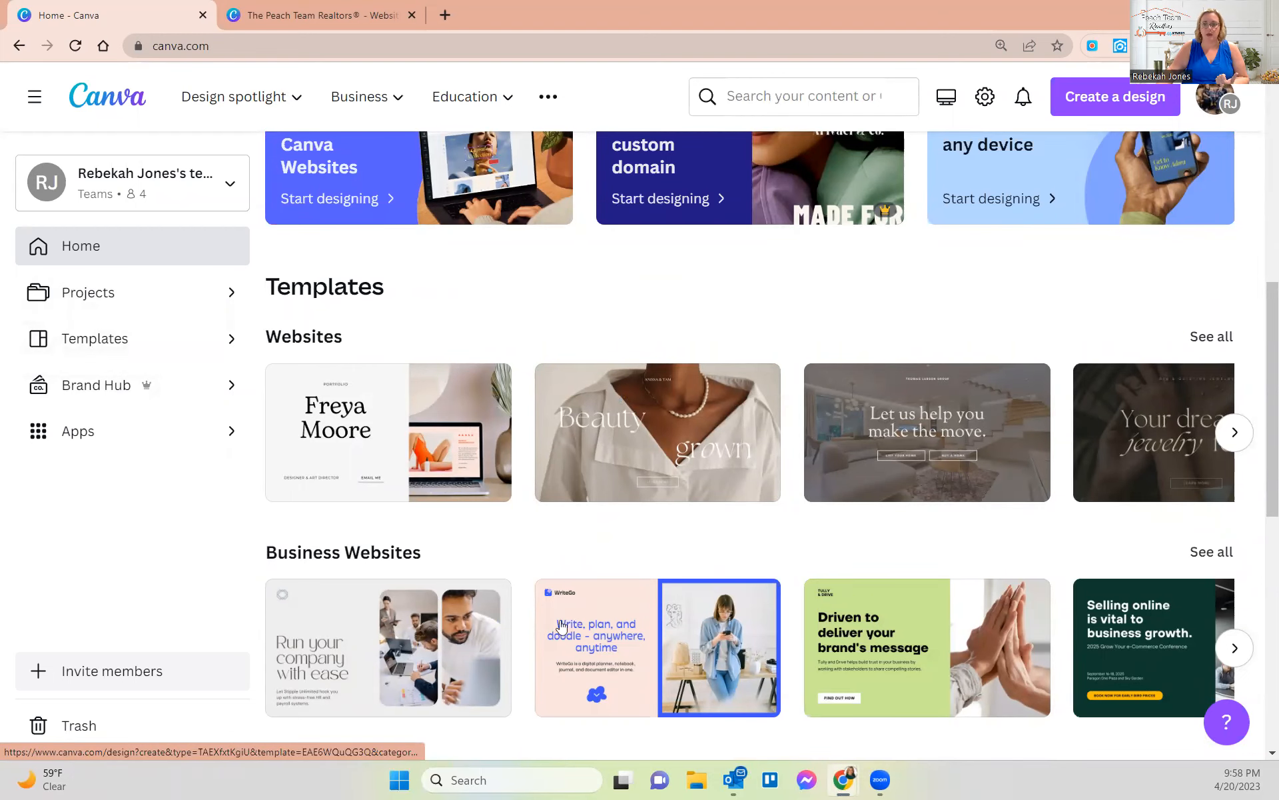
left_click(652, 643)
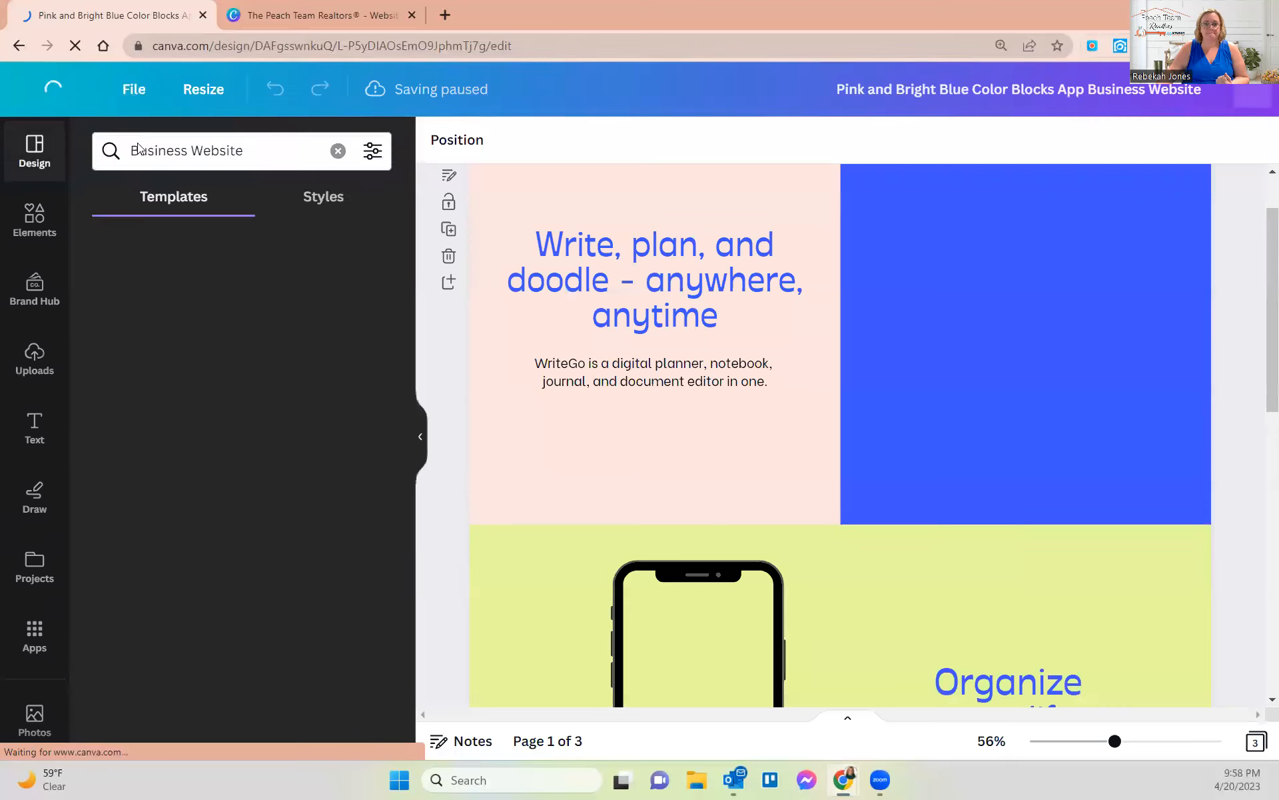
left_click(18, 46)
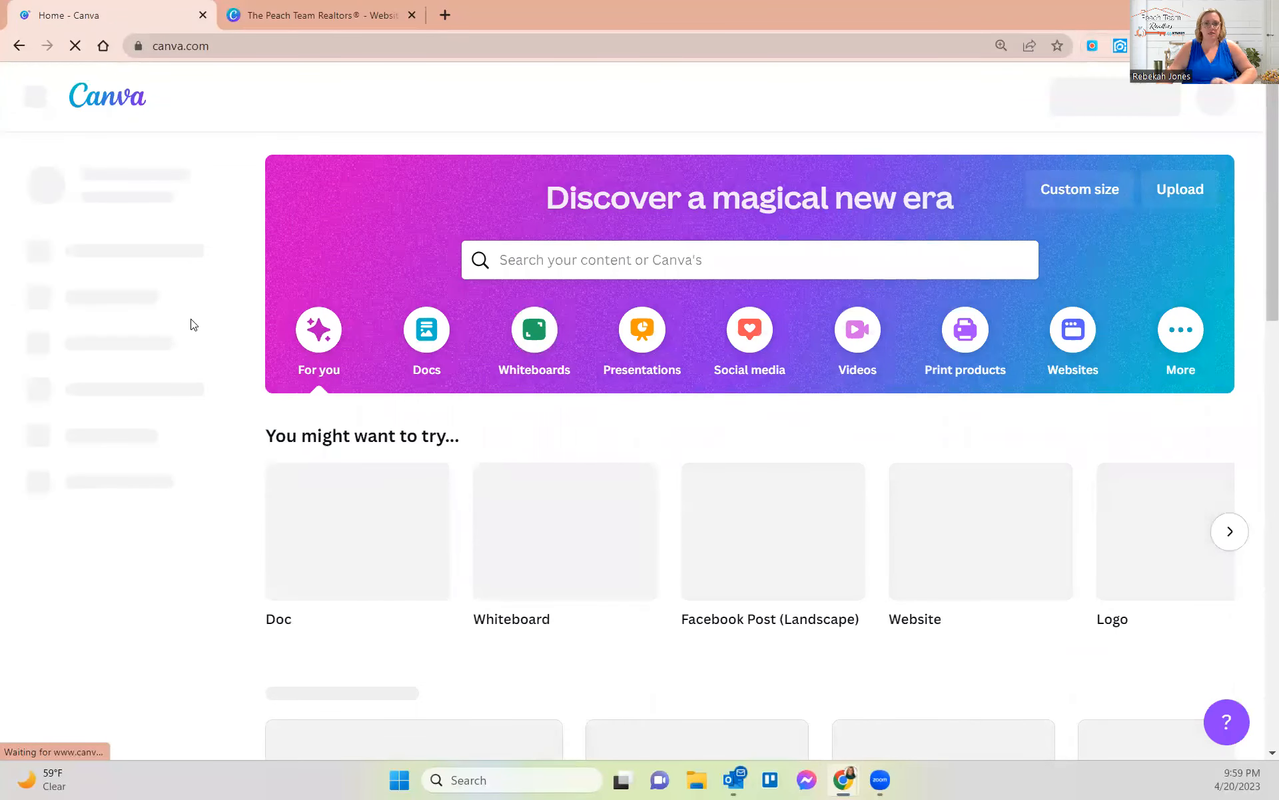
scroll(395, 514, "down", 1)
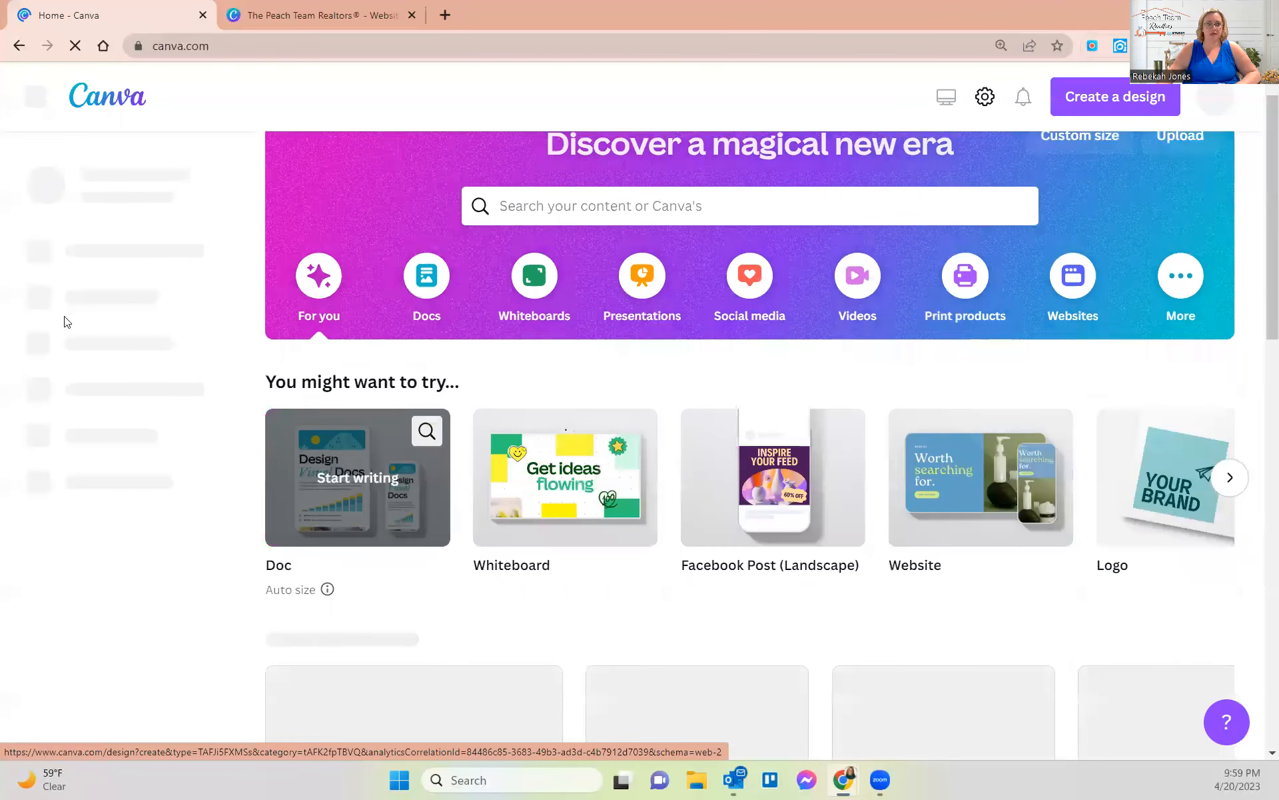
scroll(117, 365, "down", 3)
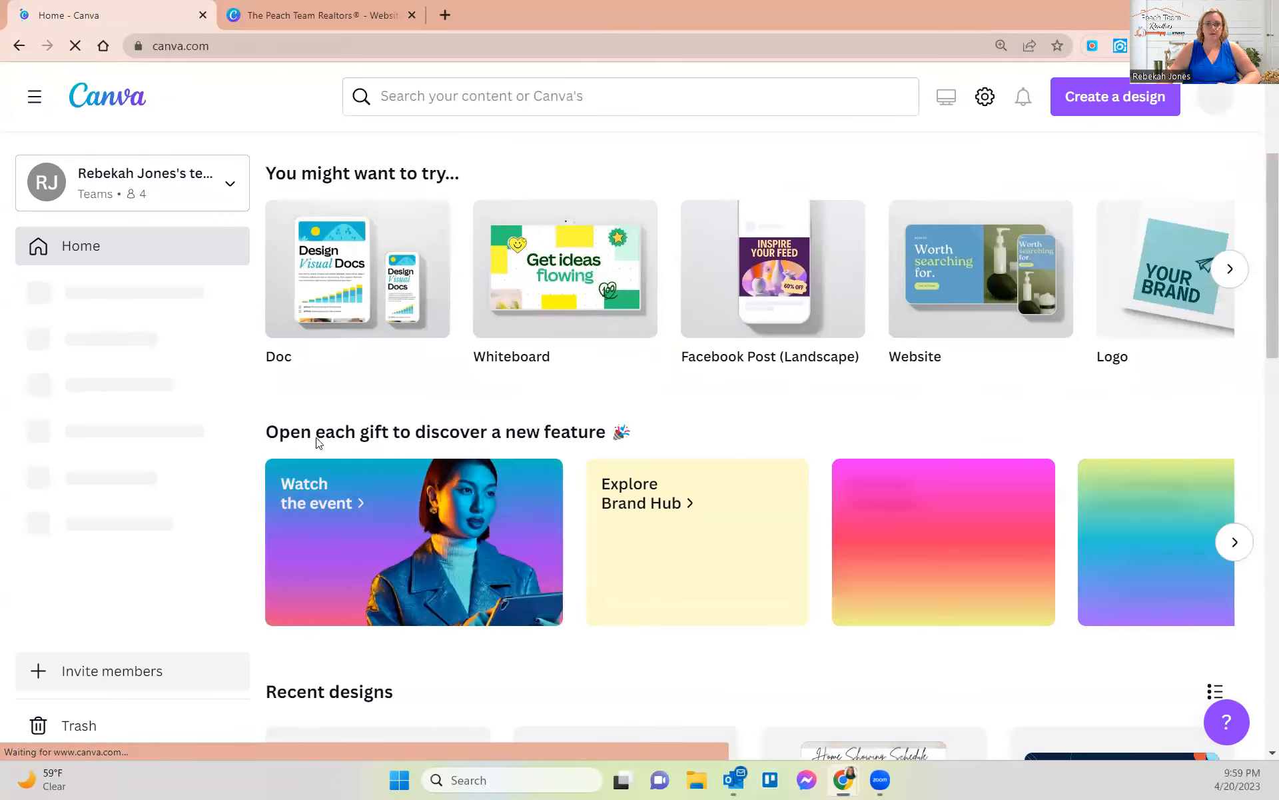
- Browse the template gallery's Social Media, Marketing, Video and Business categories
left_click(183, 349)
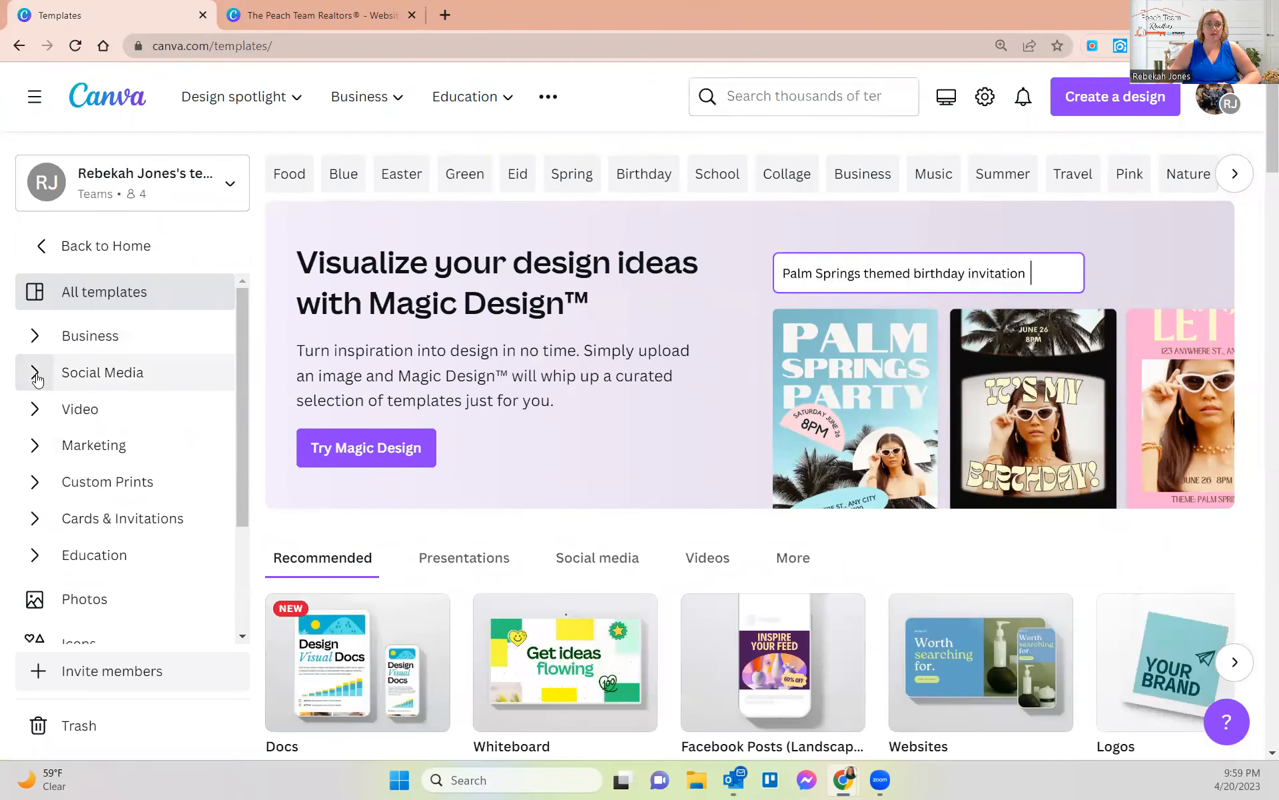
scroll(38, 380, "down", 3)
scroll(37, 379, "up", 3)
left_click(33, 376)
scroll(94, 420, "down", 5)
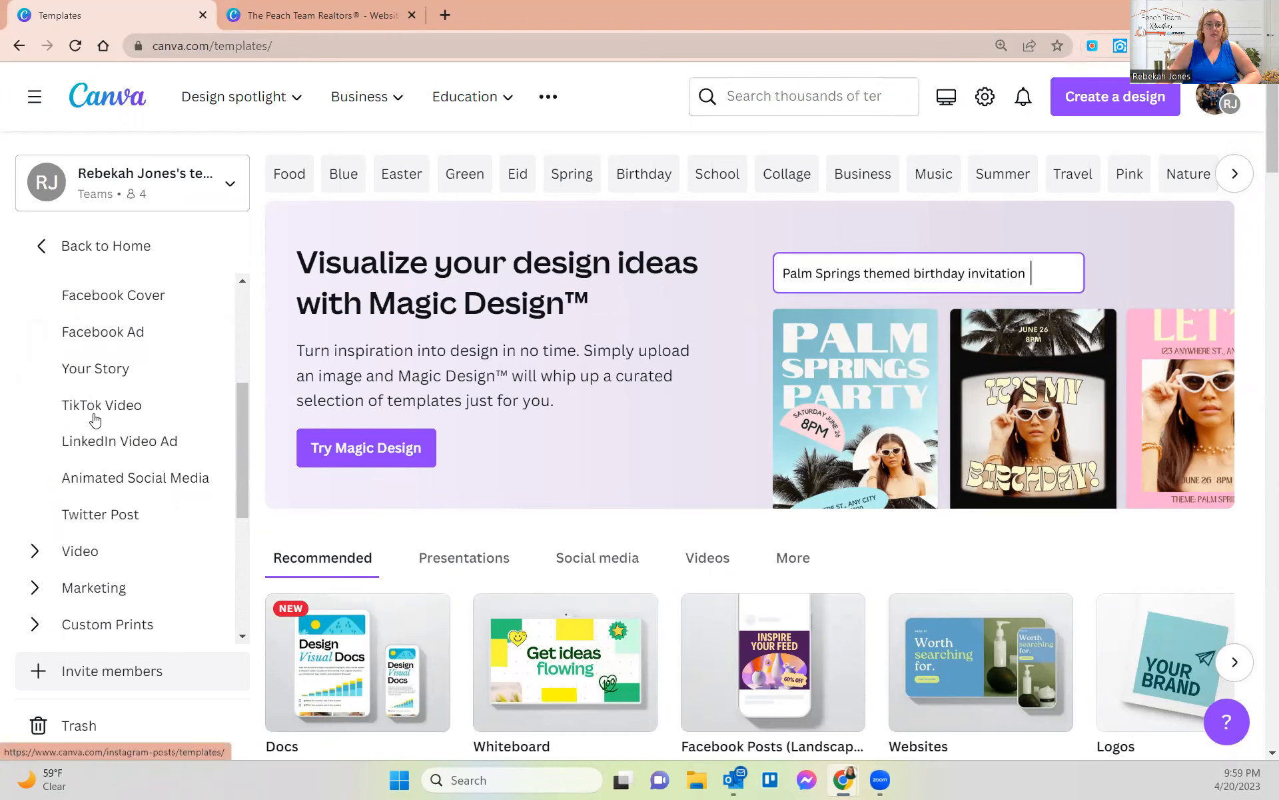
scroll(42, 393, "down", 2)
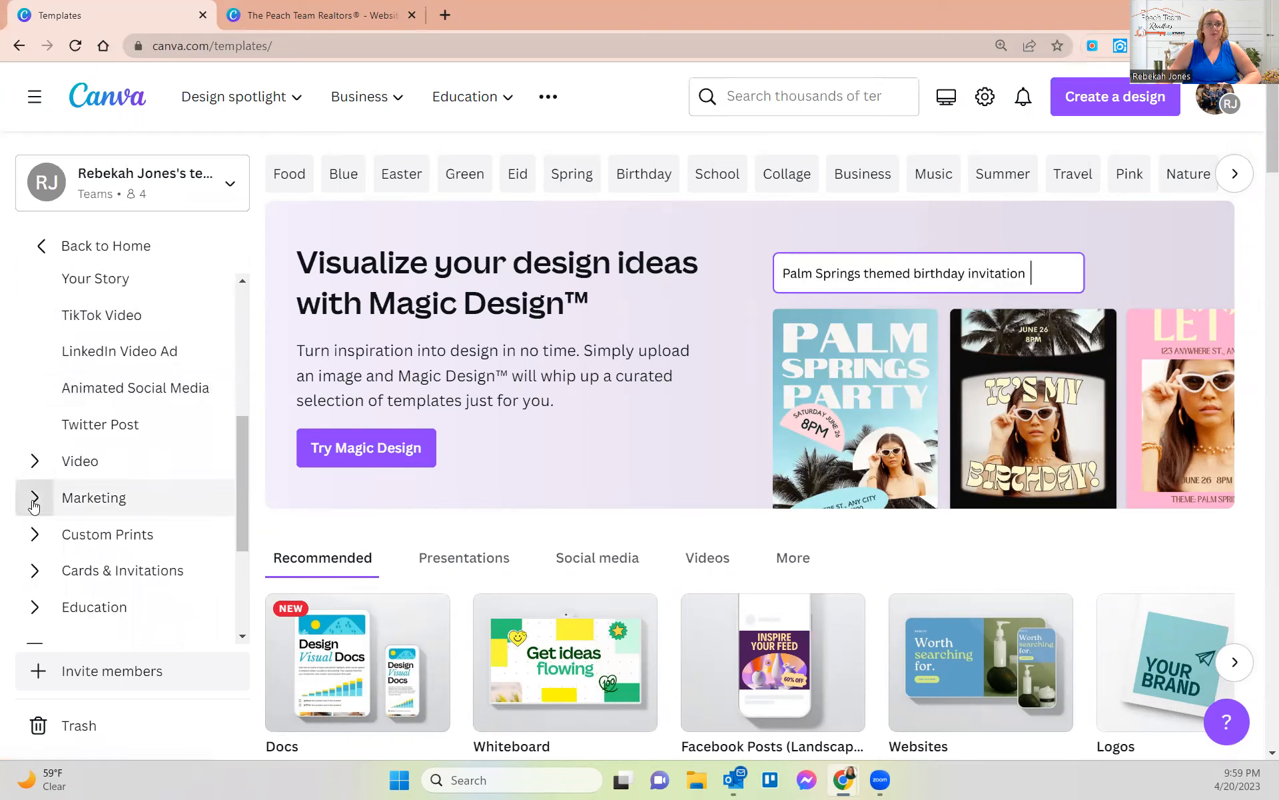
left_click(35, 494)
scroll(66, 466, "down", 2)
scroll(71, 453, "down", 5)
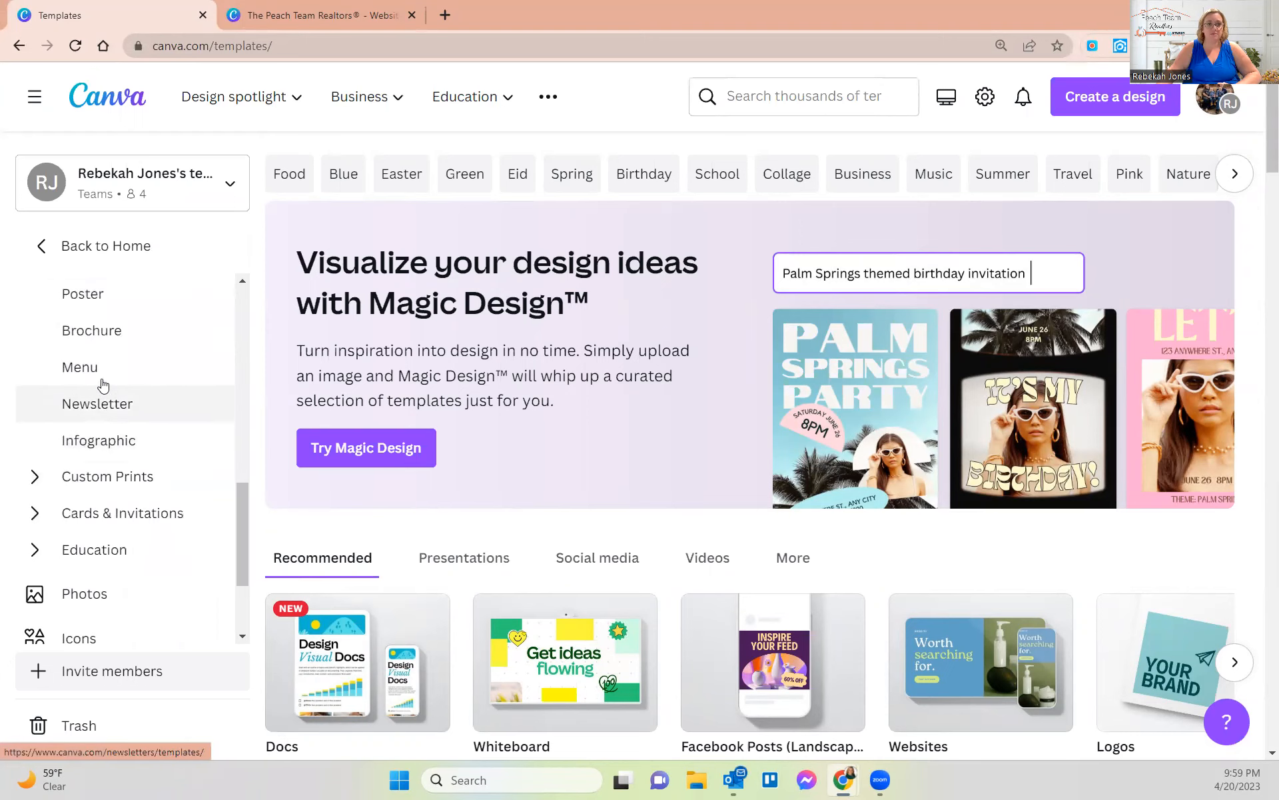
scroll(85, 402, "down", 3)
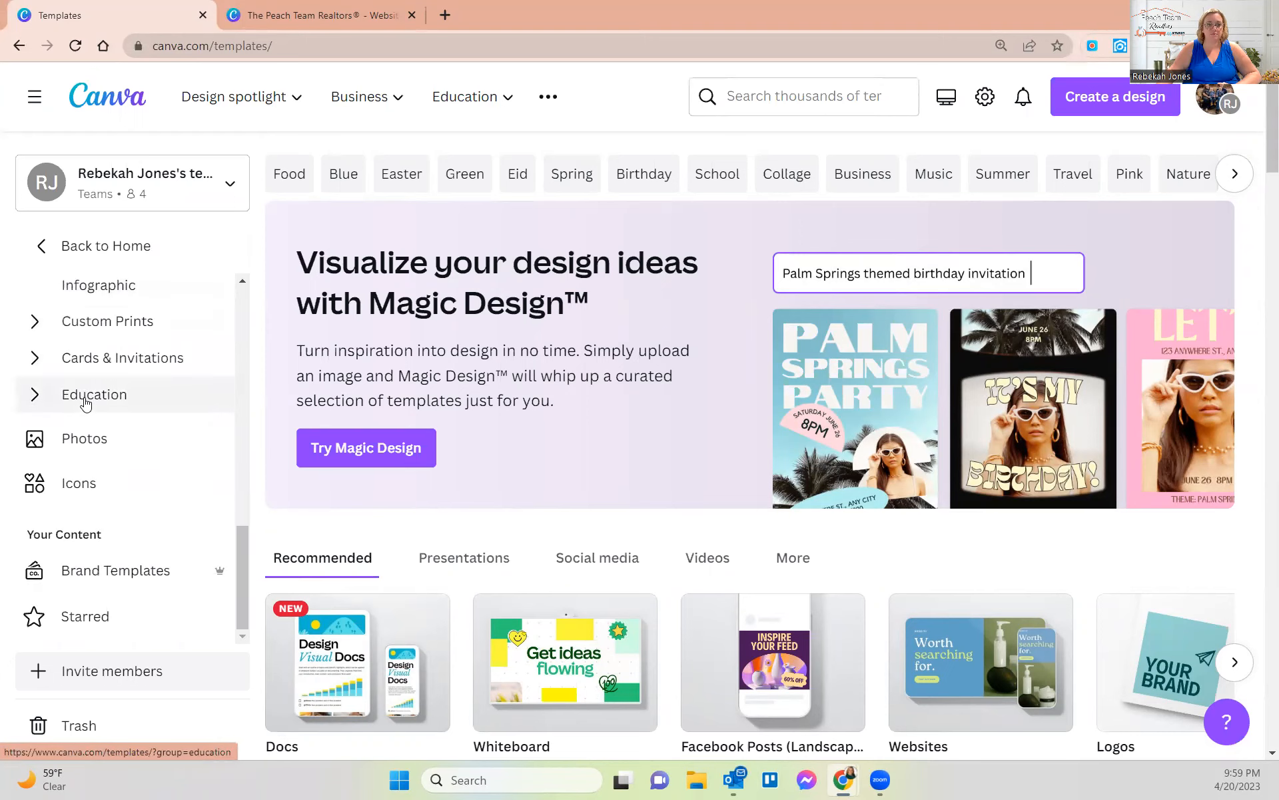
scroll(85, 402, "up", 7)
scroll(85, 402, "up", 2)
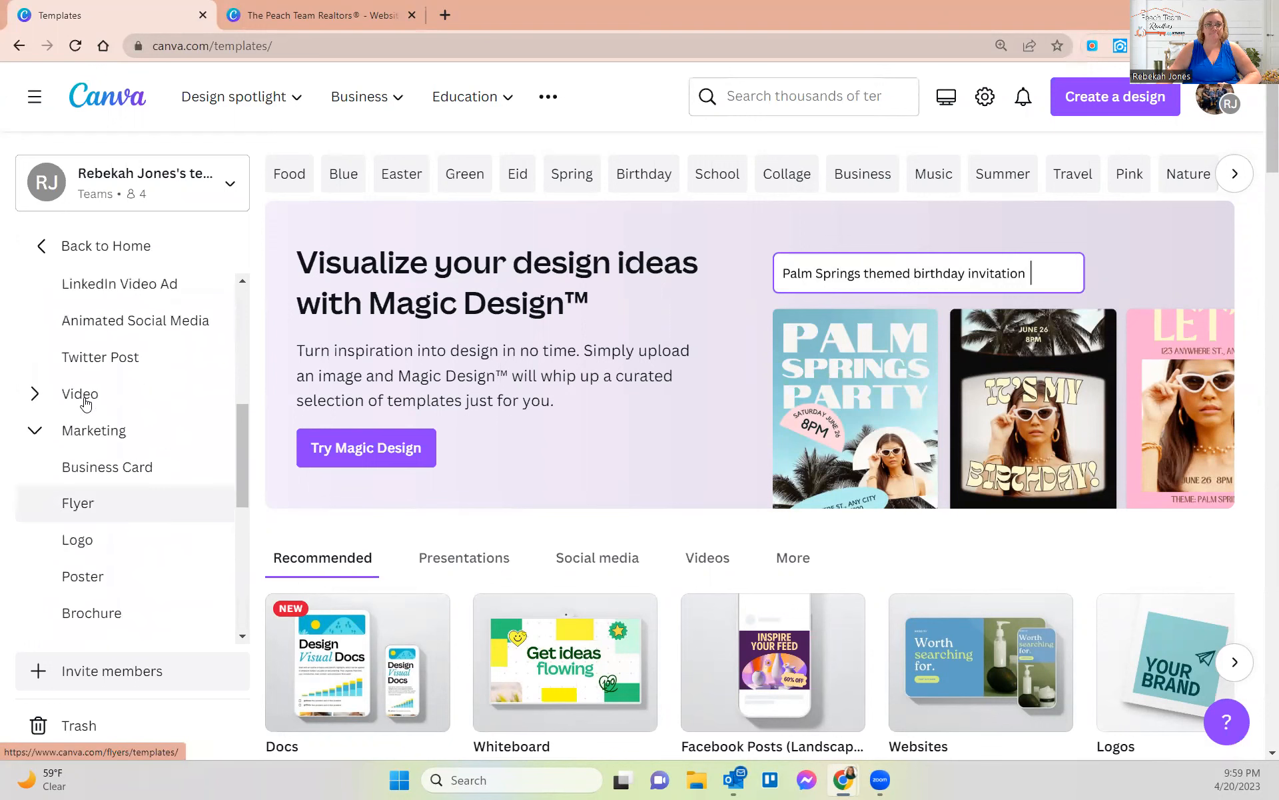
left_click(35, 401)
scroll(38, 408, "up", 1)
scroll(40, 408, "up", 8)
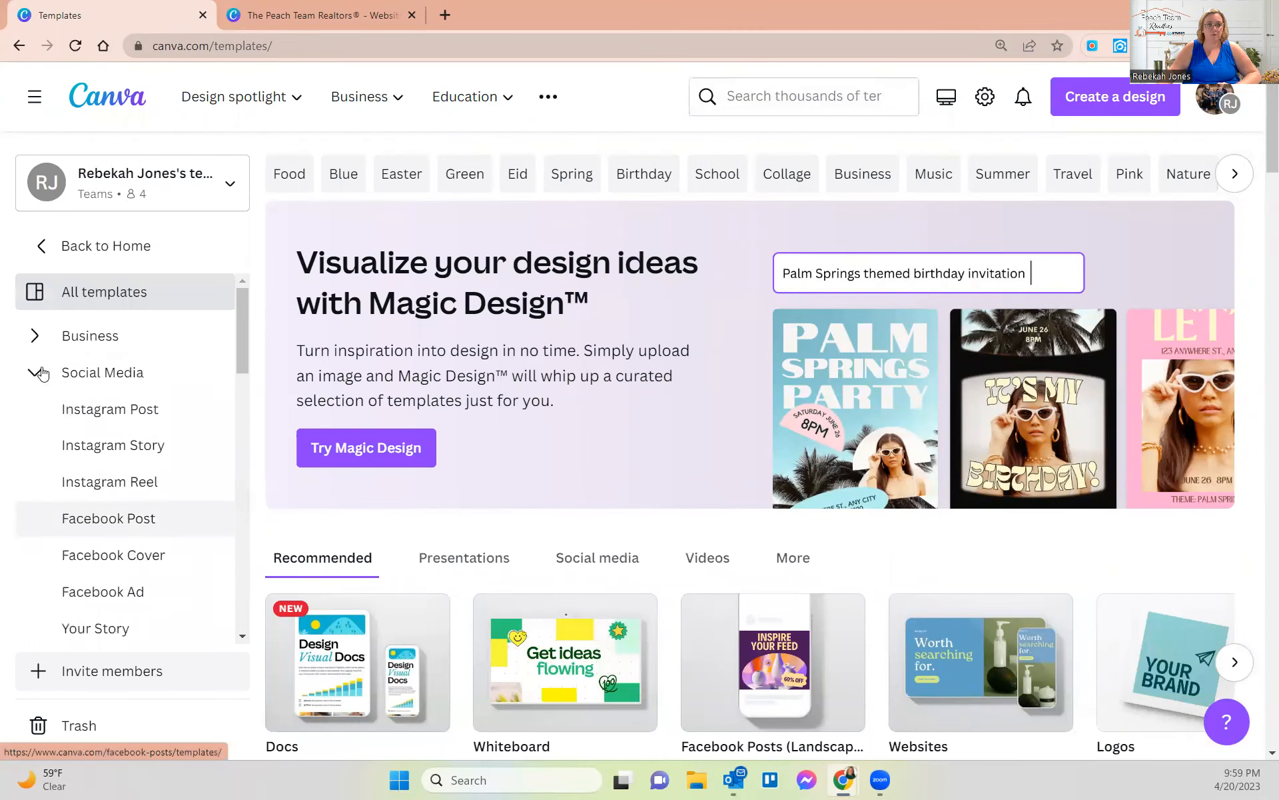
left_click(36, 336)
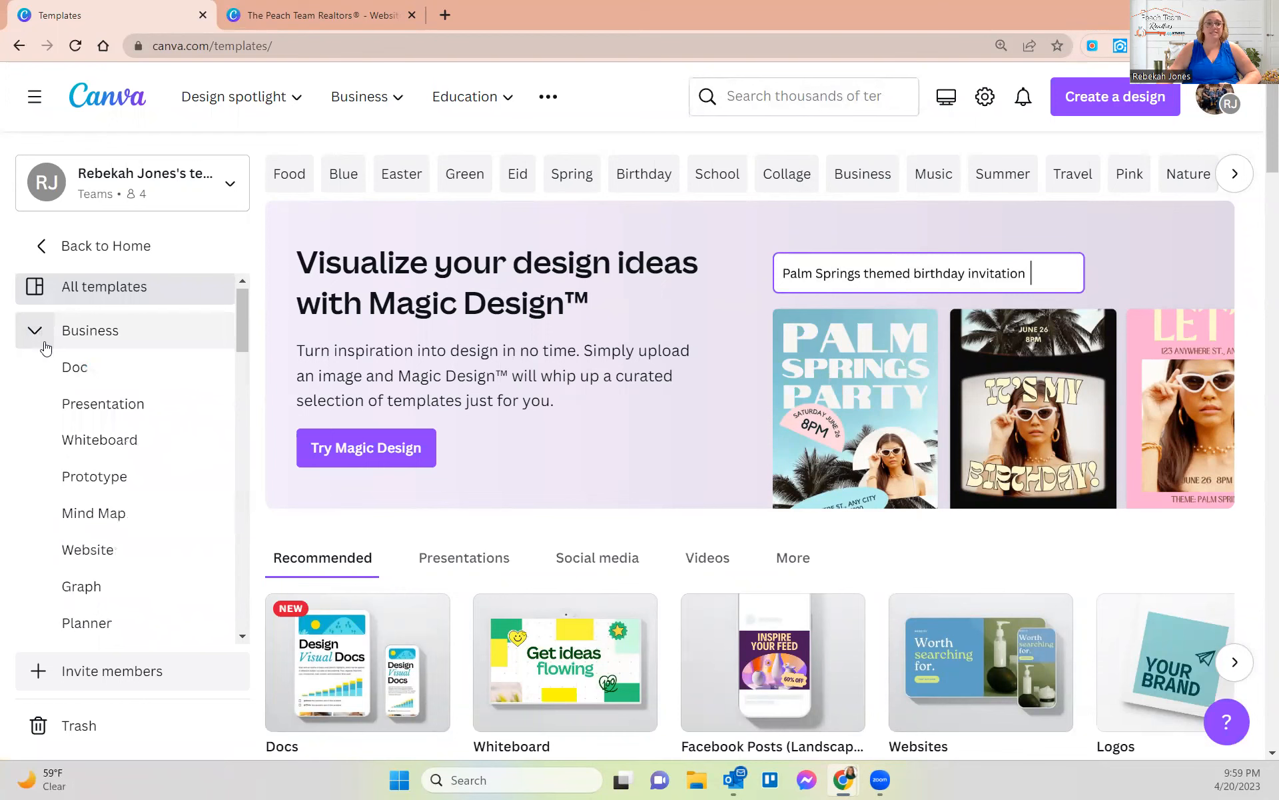
scroll(57, 357, "down", 2)
scroll(59, 361, "up", 2)
- Return home, reopen Templates, and go to Business › Website templates
left_click(94, 248)
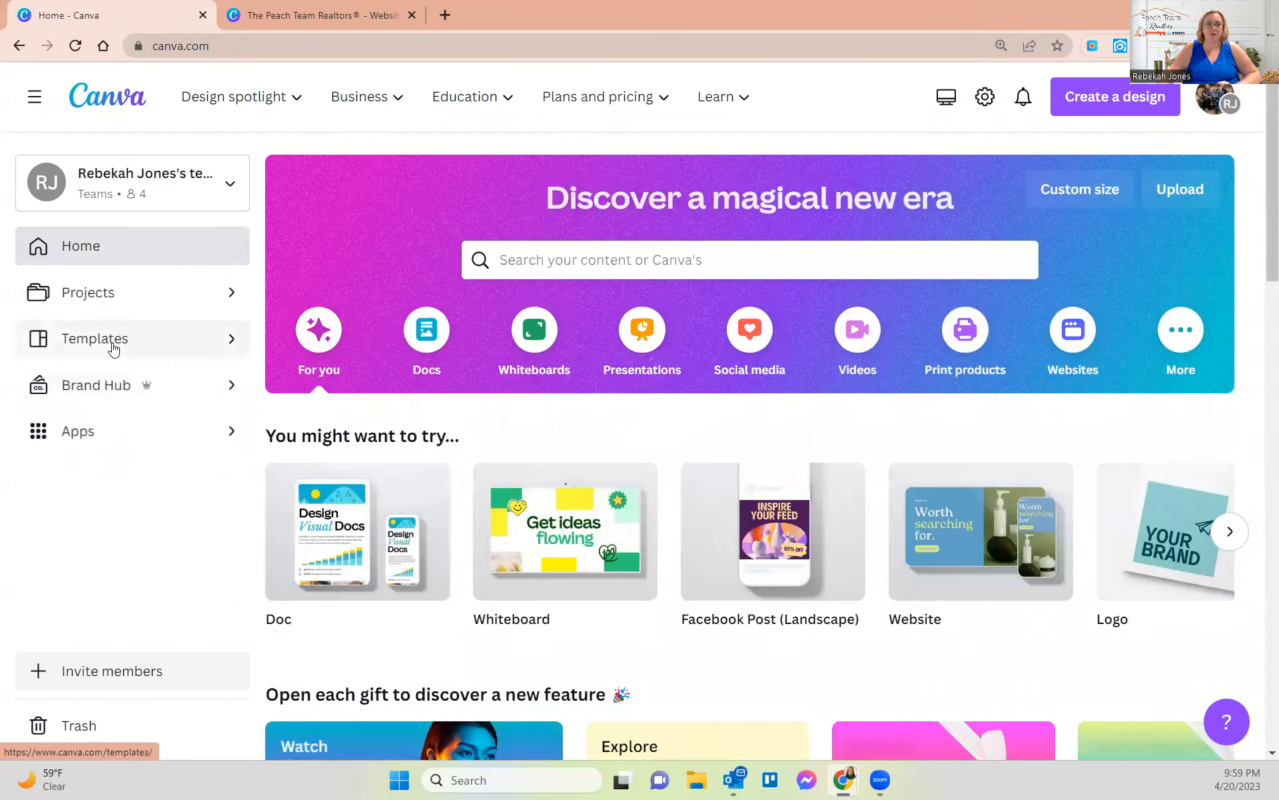
left_click(114, 347)
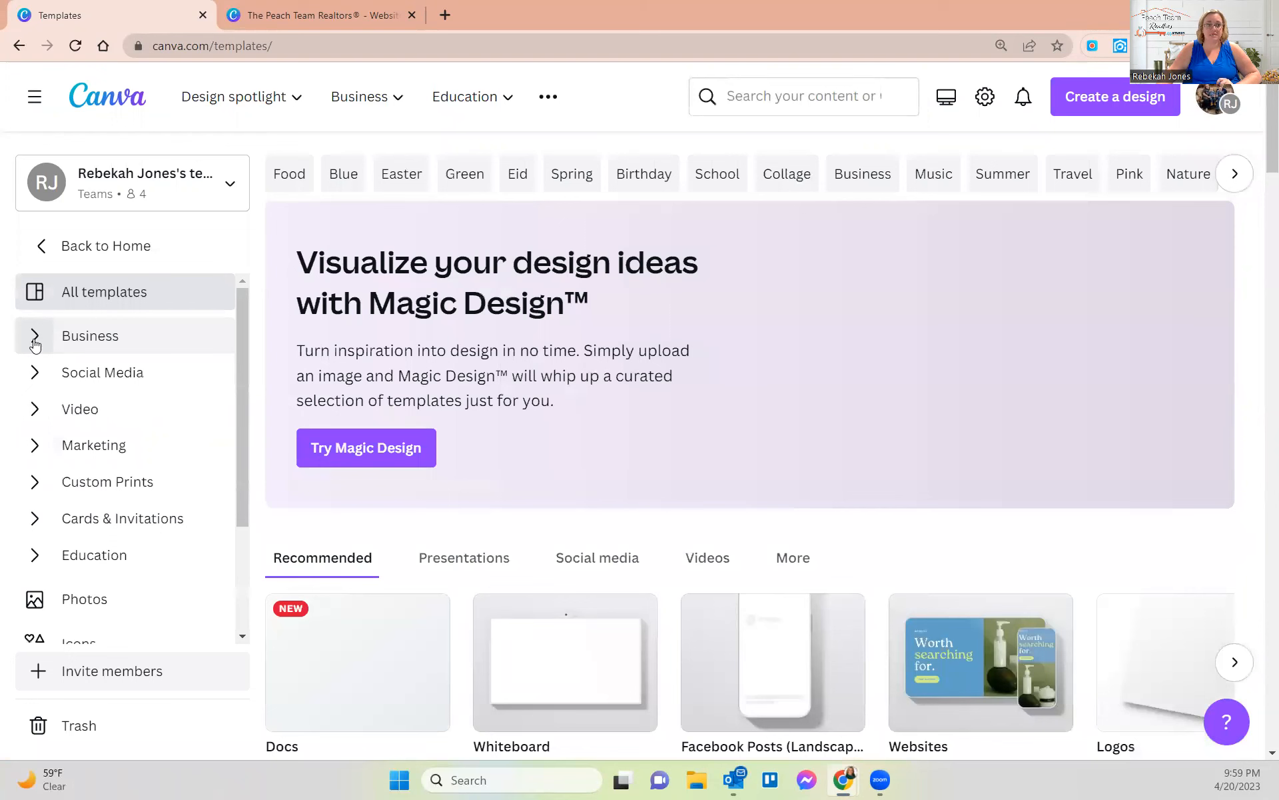
left_click(35, 338)
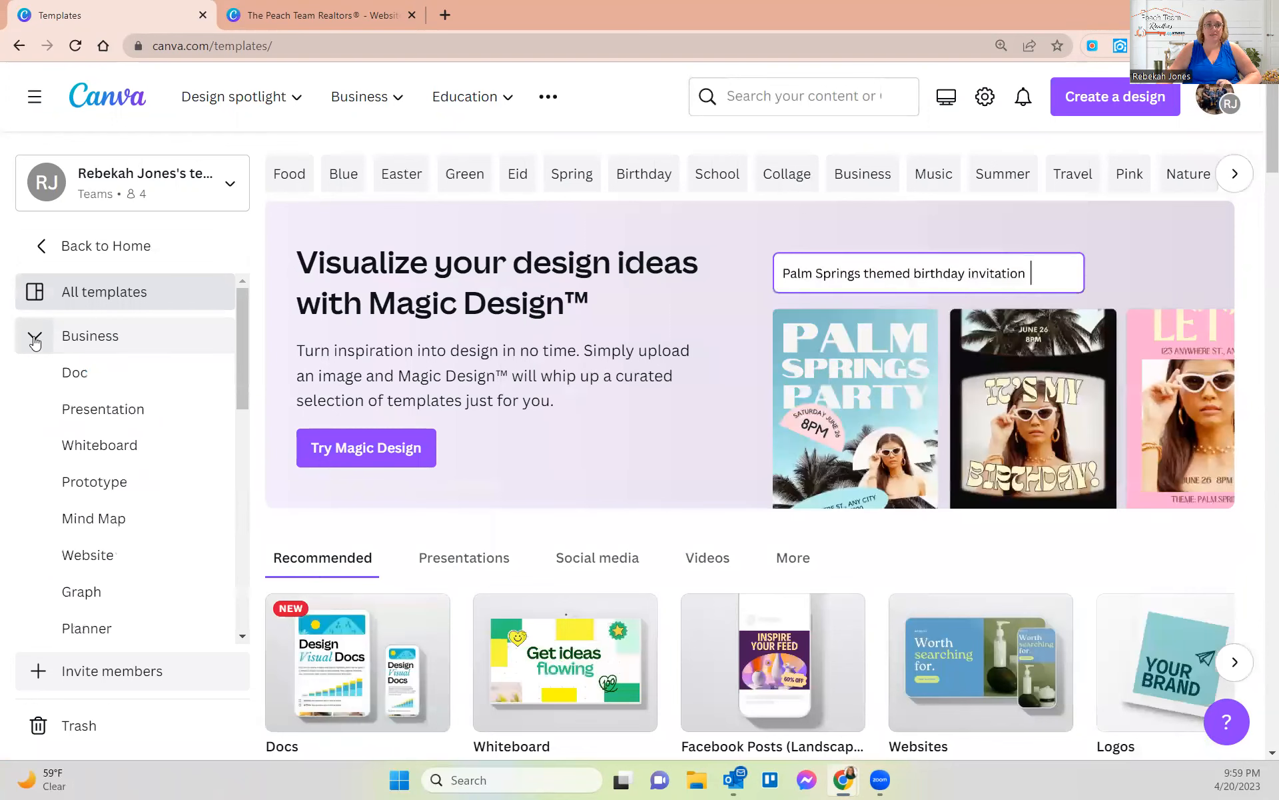
left_click(105, 555)
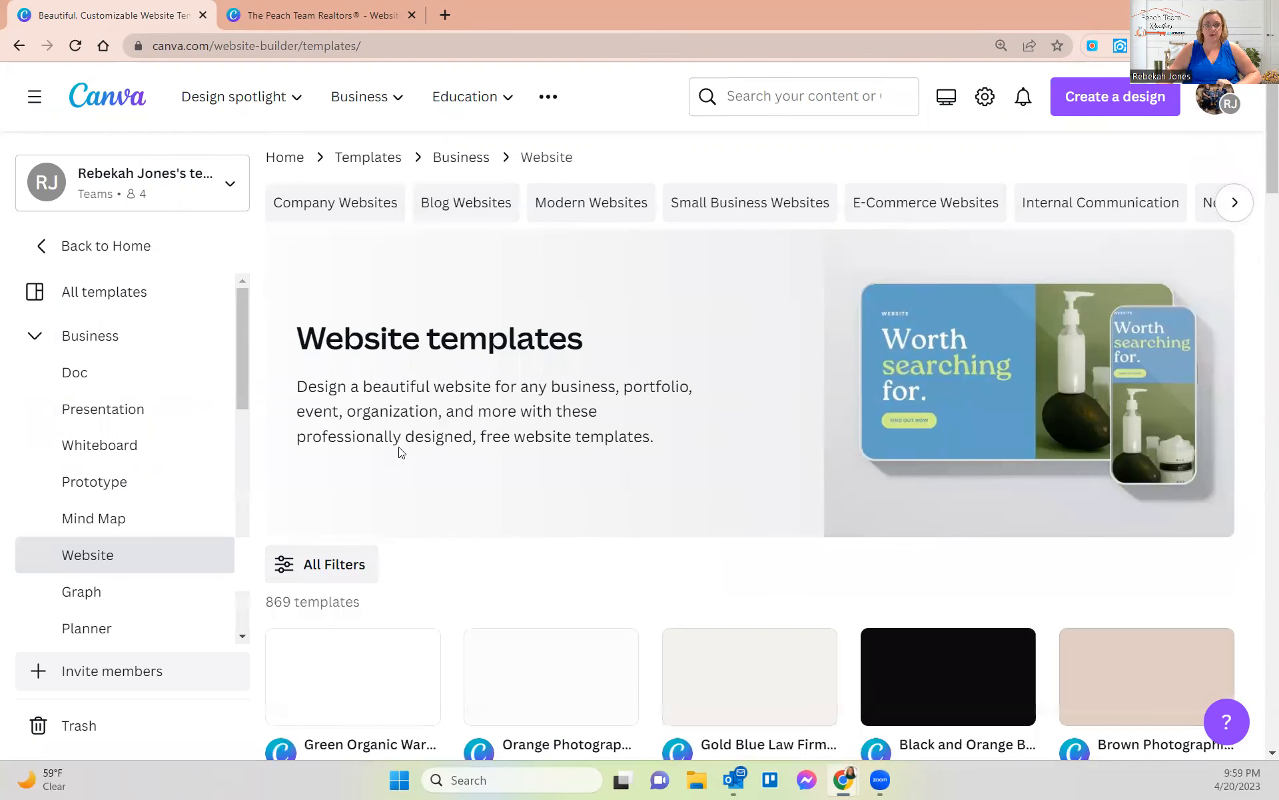
- Filter the website templates to the Real Estate theme
scroll(192, 450, "down", 2)
scroll(194, 451, "down", 8)
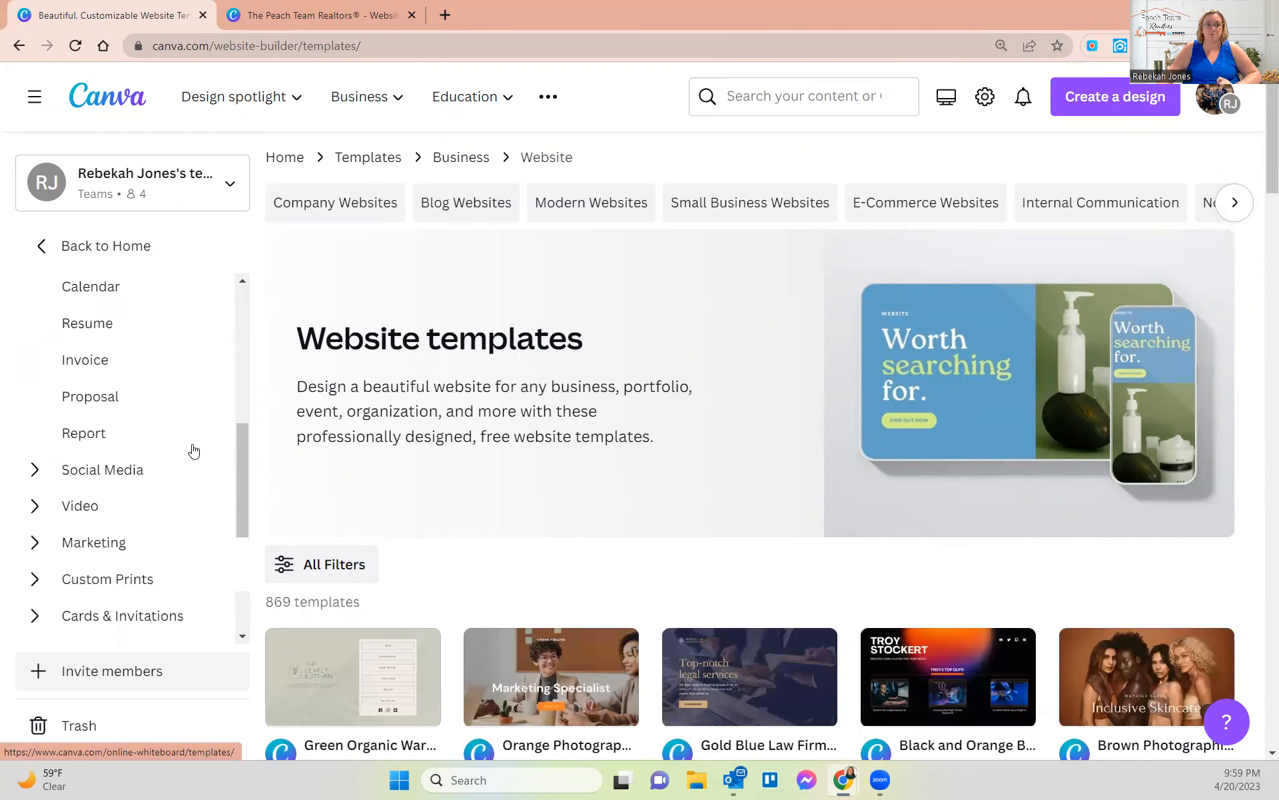
scroll(194, 451, "down", 3)
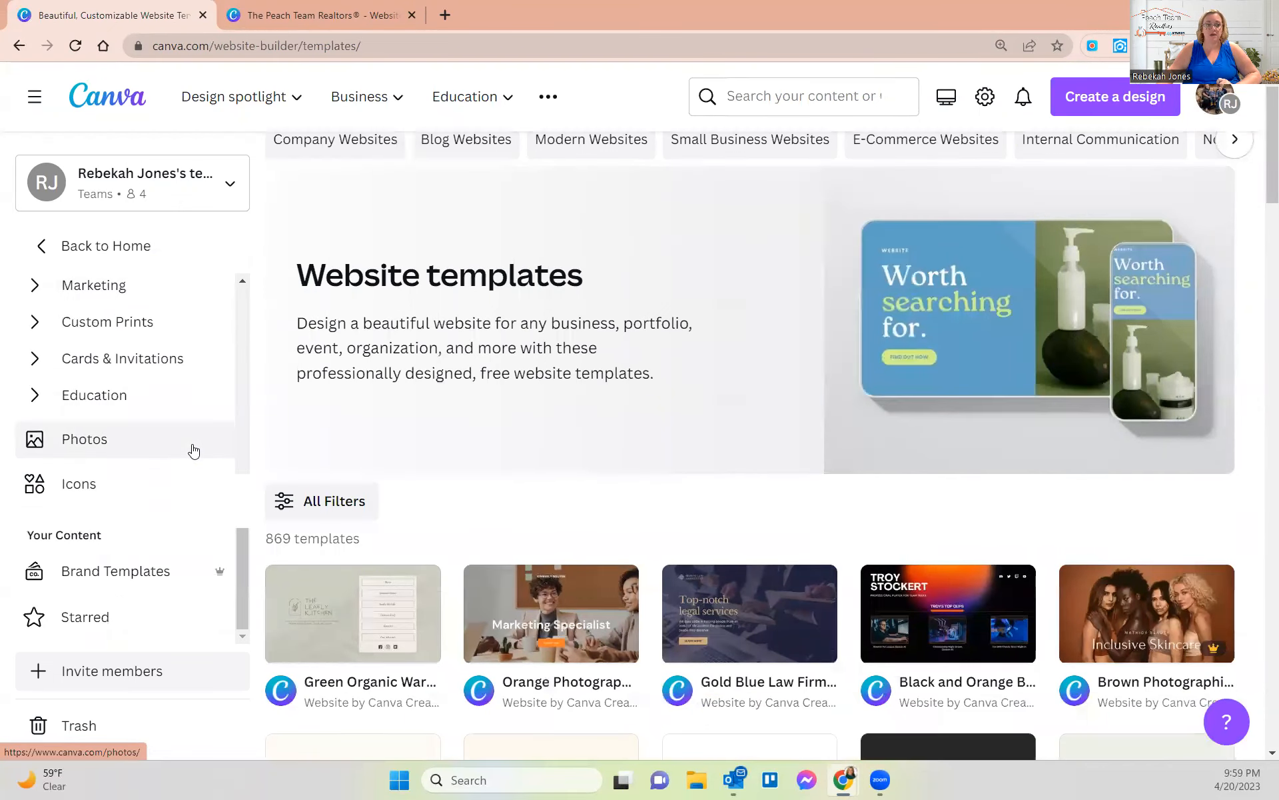
left_click(302, 392)
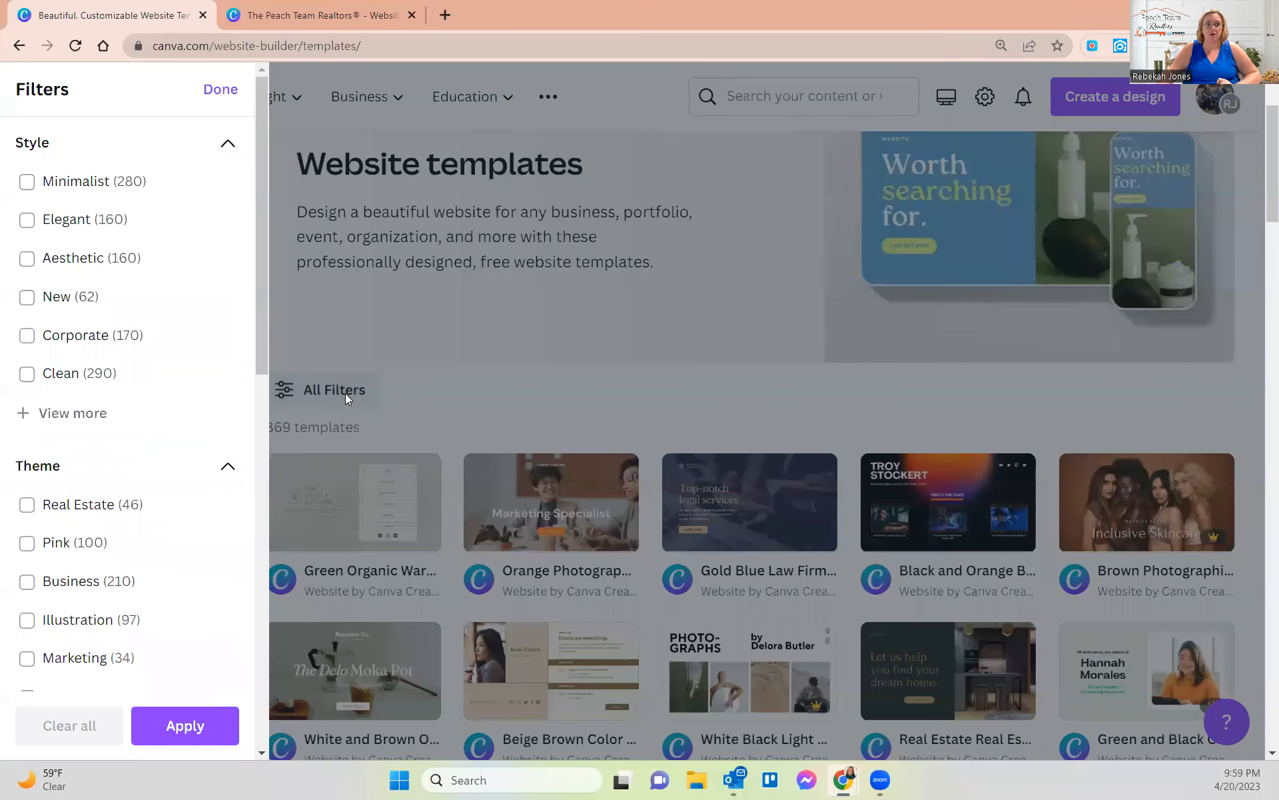
scroll(43, 393, "down", 3)
left_click(63, 368)
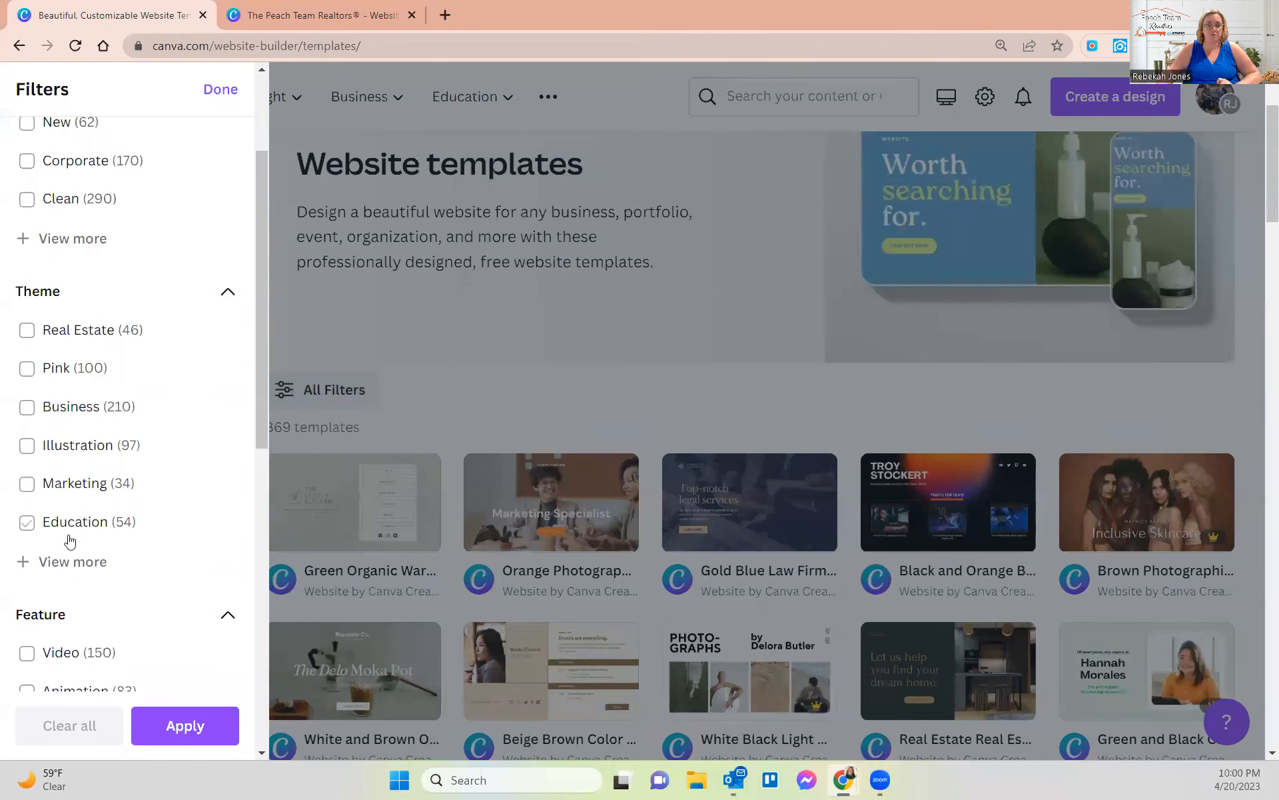
left_click(47, 373)
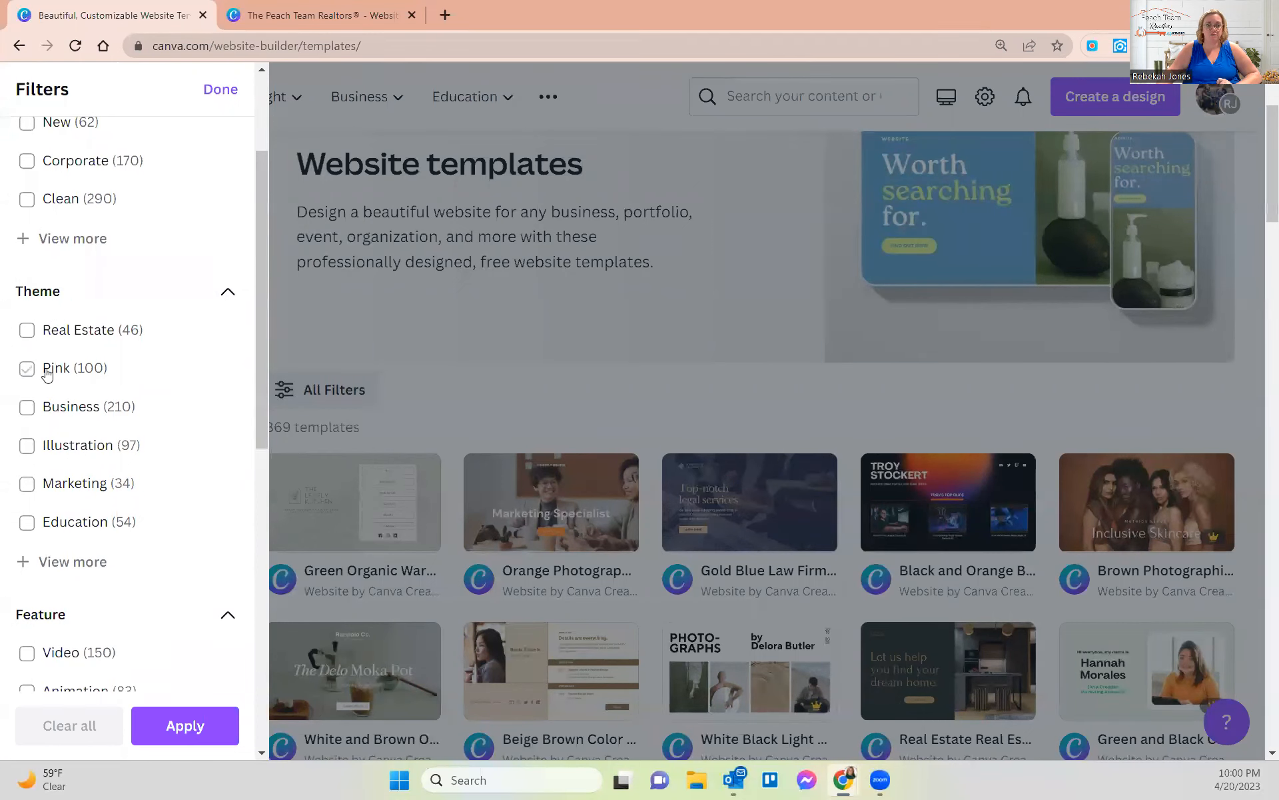
left_click(26, 330)
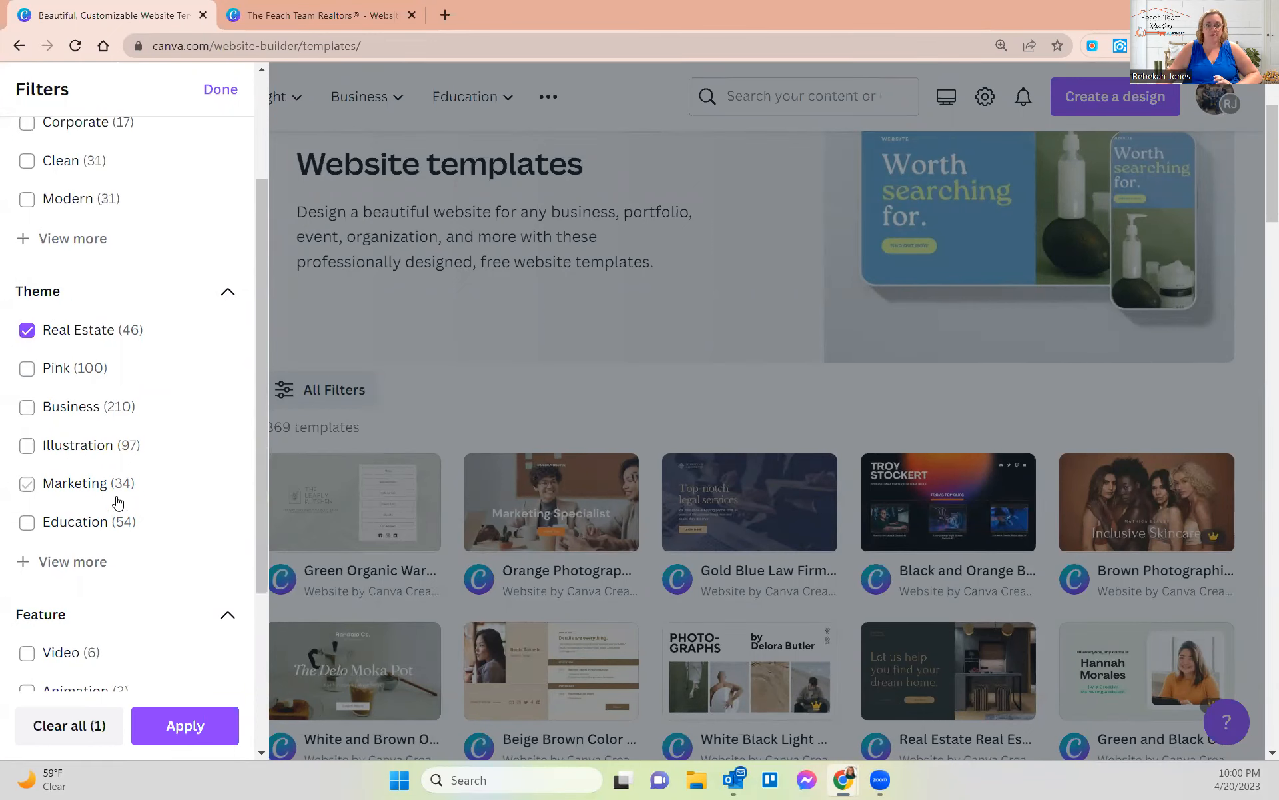
left_click(181, 726)
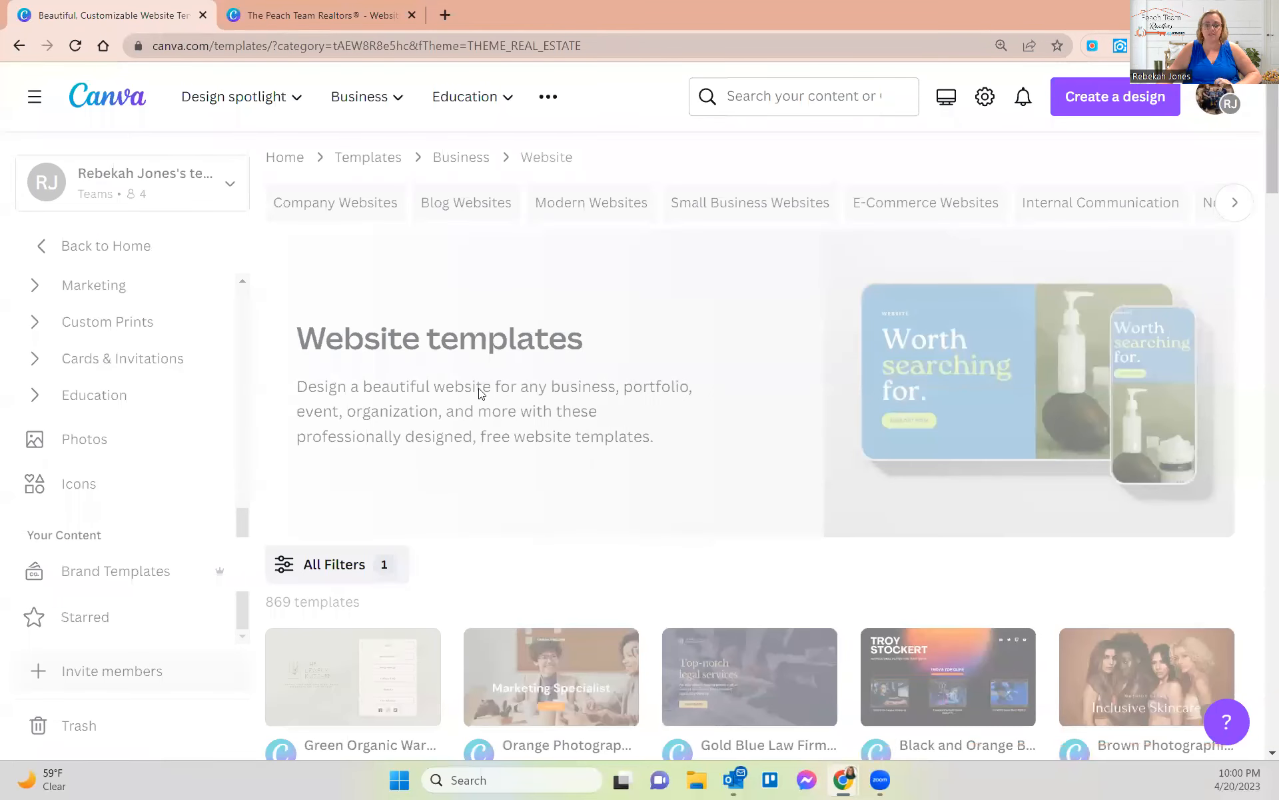
- Preview the Dark Green and Cream Simple Dark Real Estate Bio-Link template
scroll(663, 468, "down", 5)
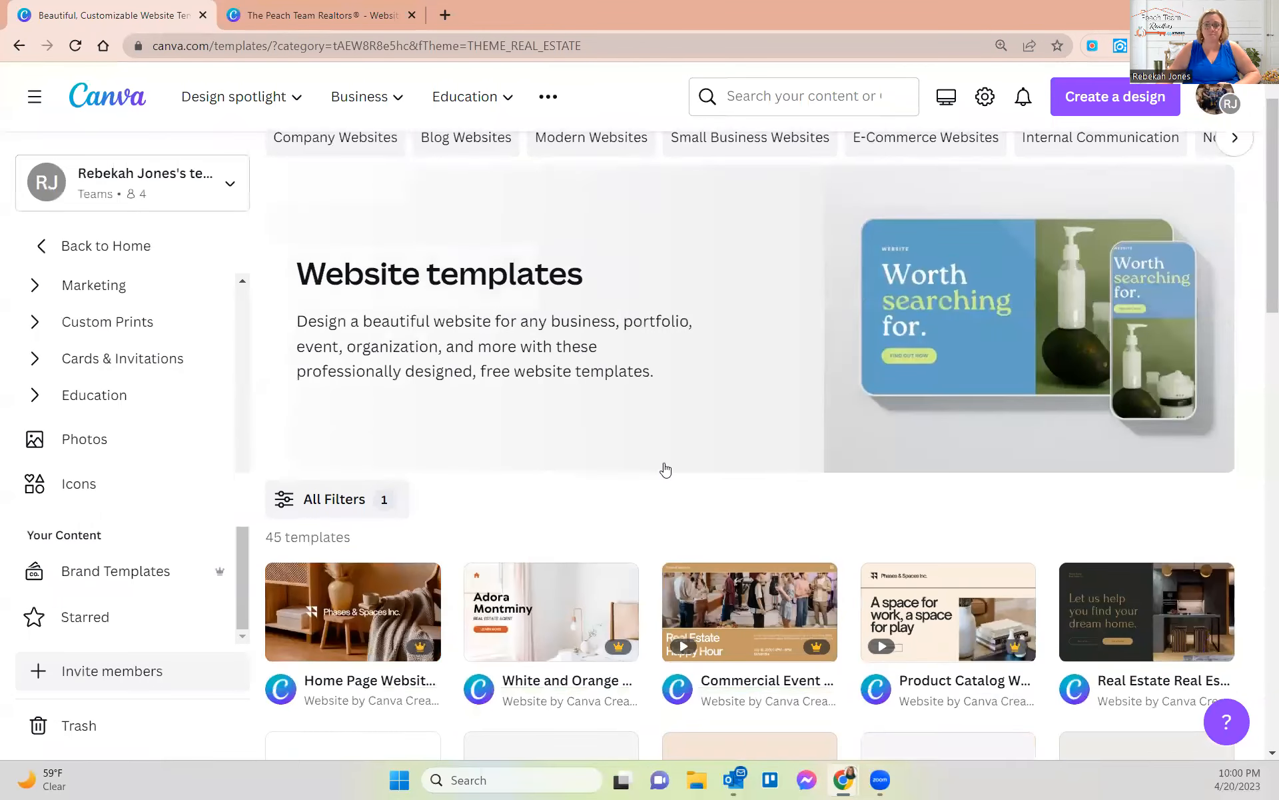
scroll(559, 546, "down", 3)
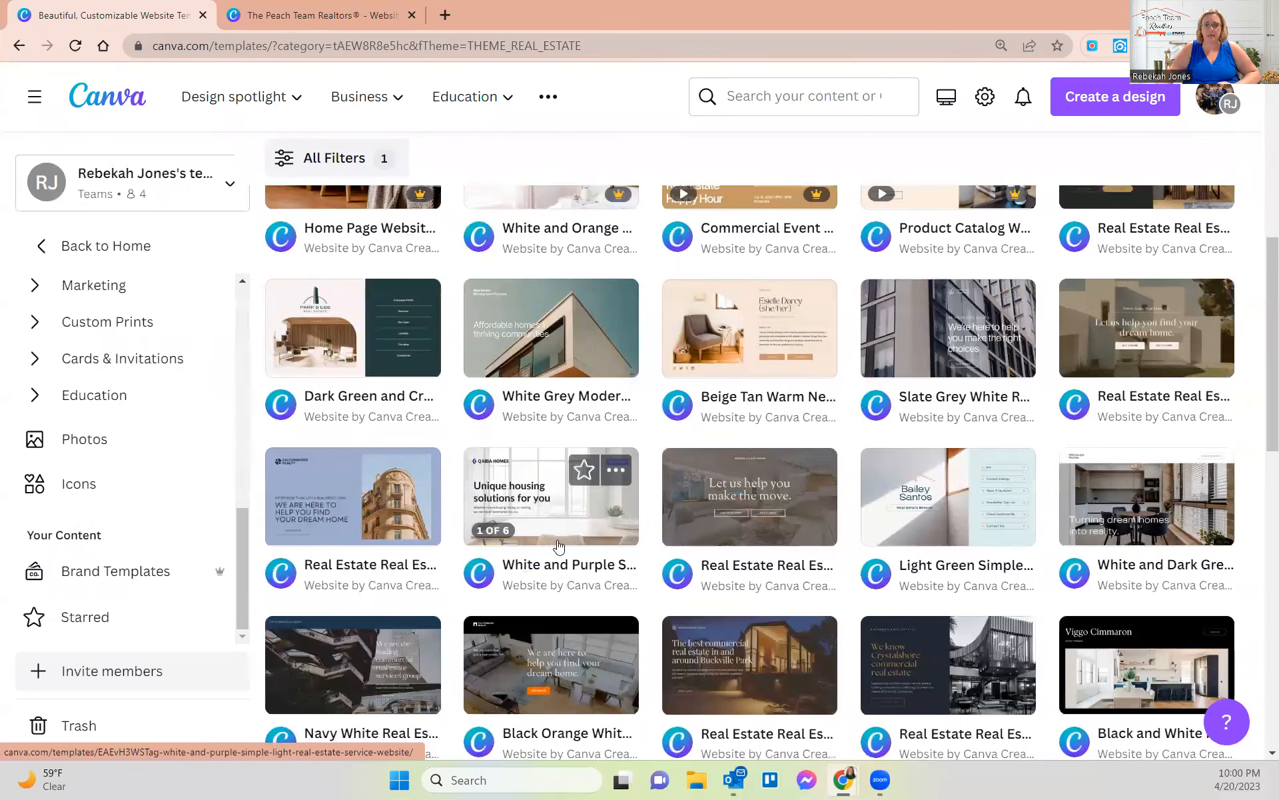
left_click(348, 344)
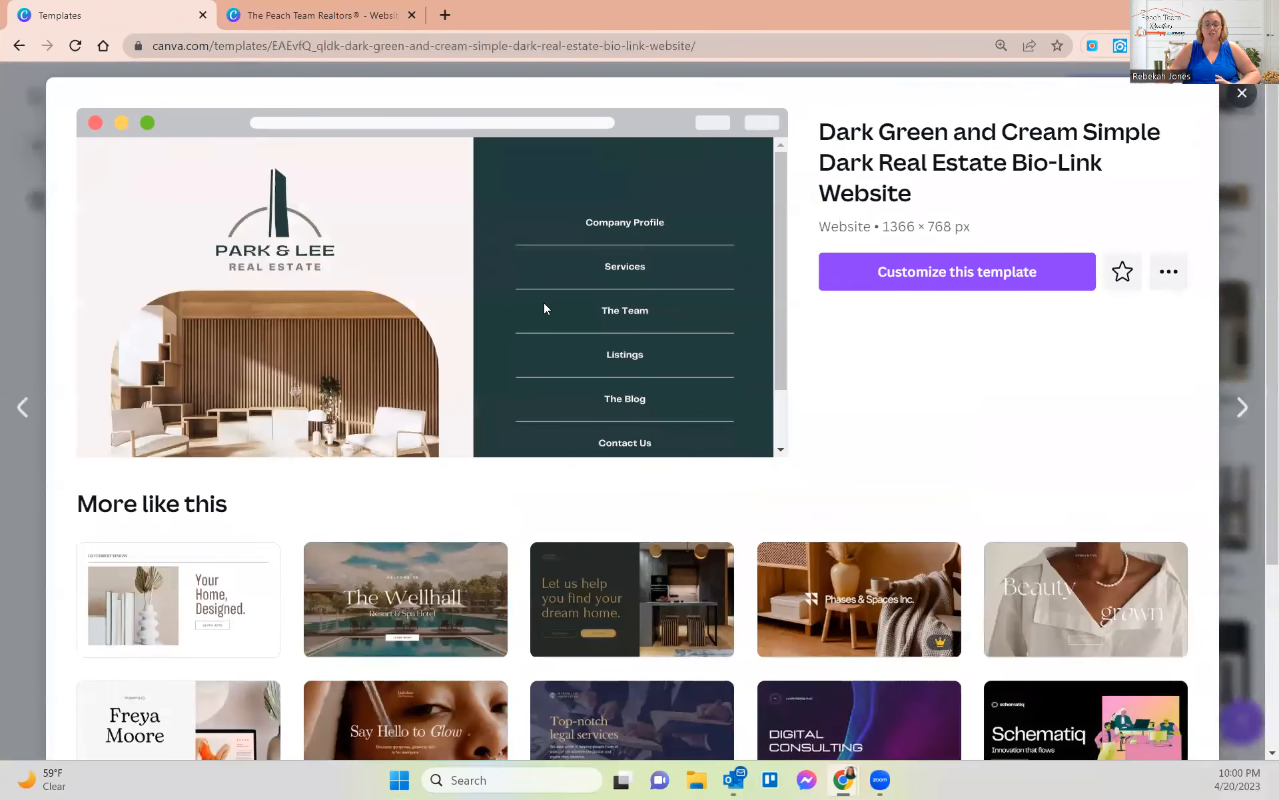
scroll(568, 286, "down", 1)
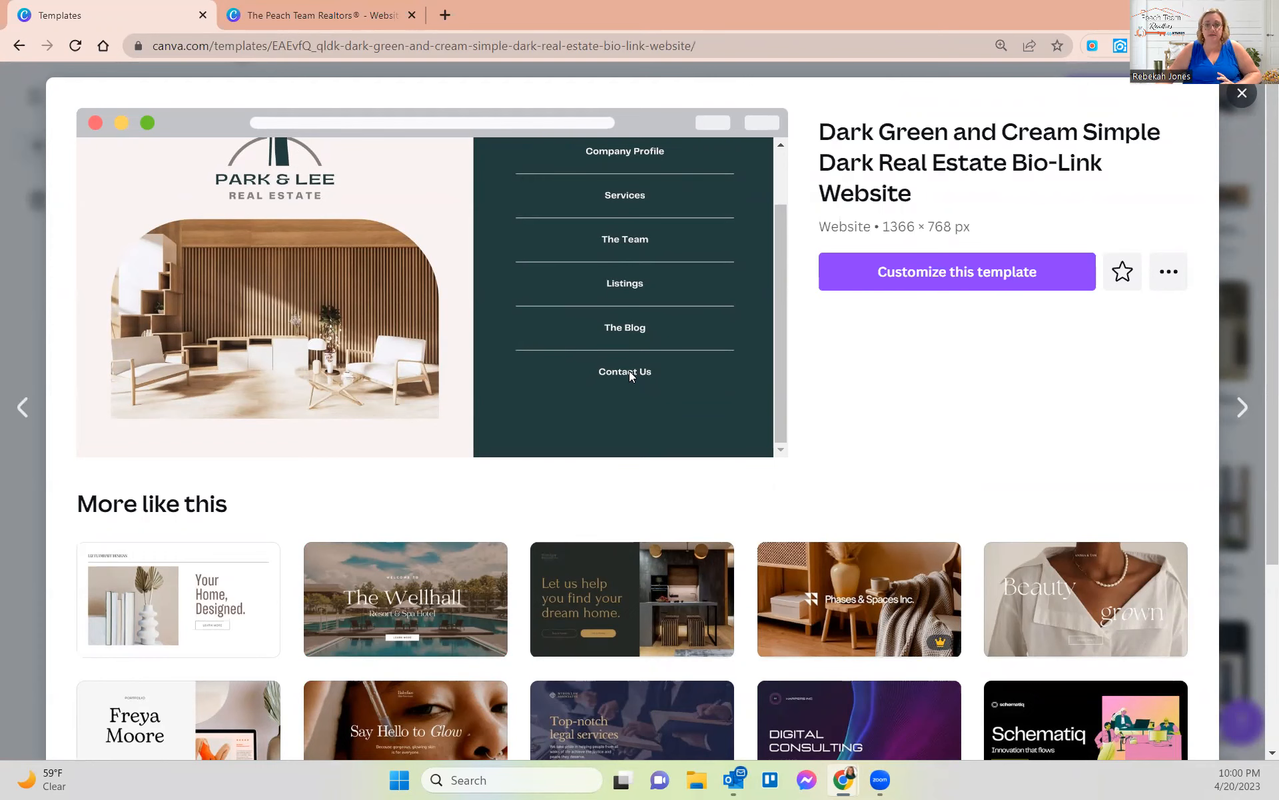
scroll(531, 285, "up", 1)
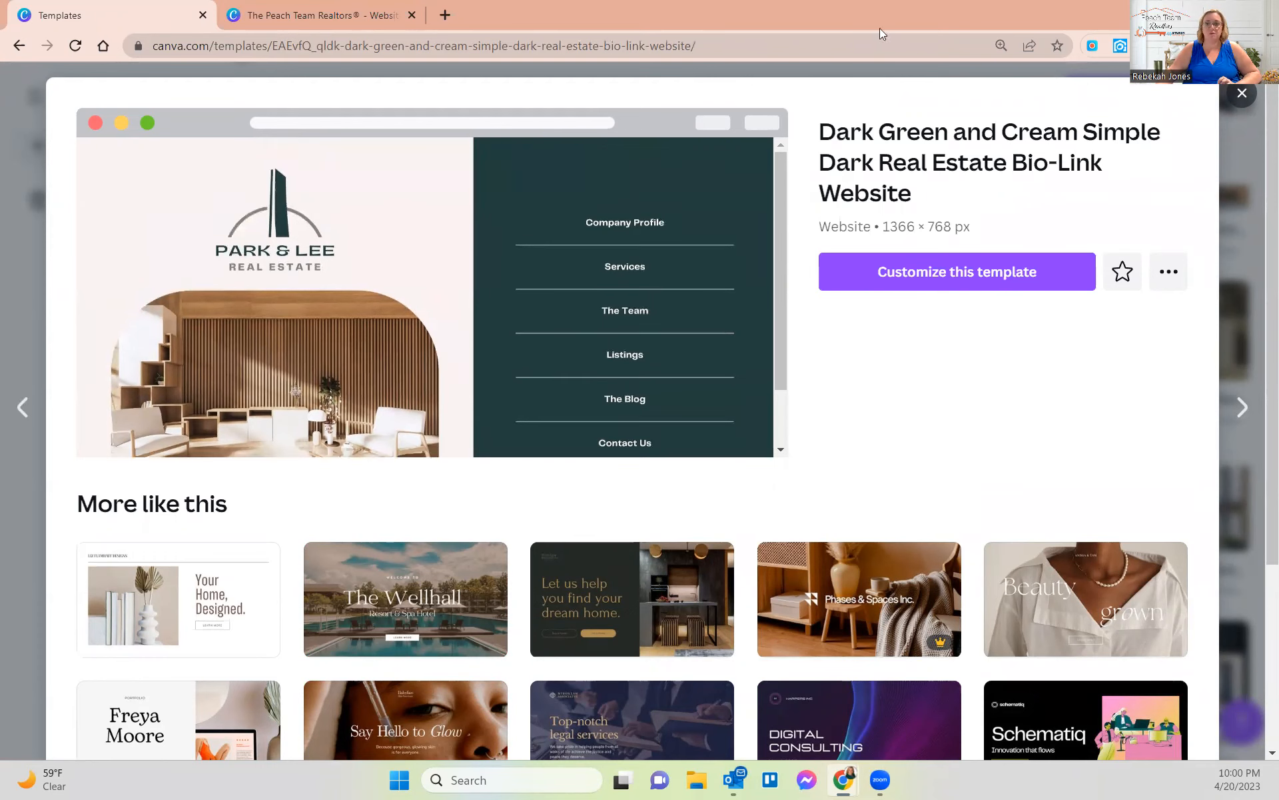
- Switch to the browser tab with The Peach Team Realtors® website design
left_click(320, 15)
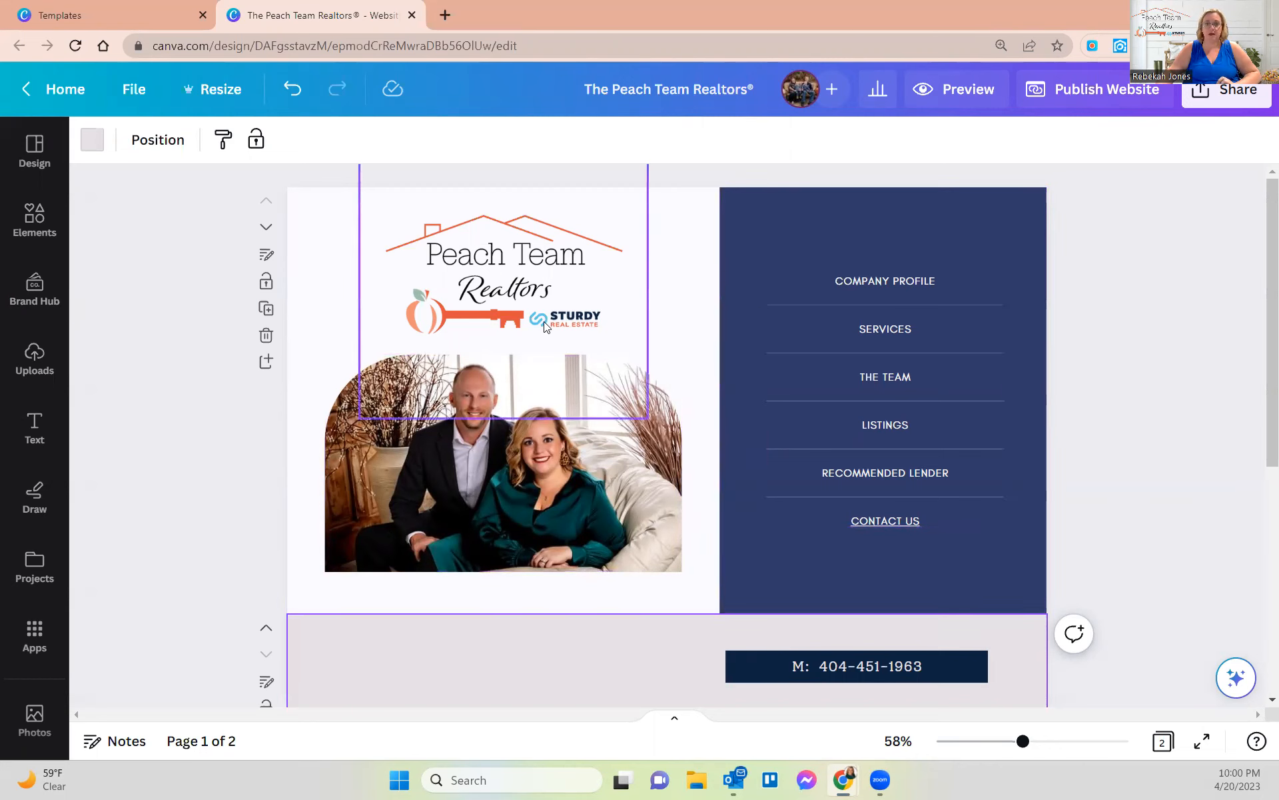
scroll(706, 417, "down", 4)
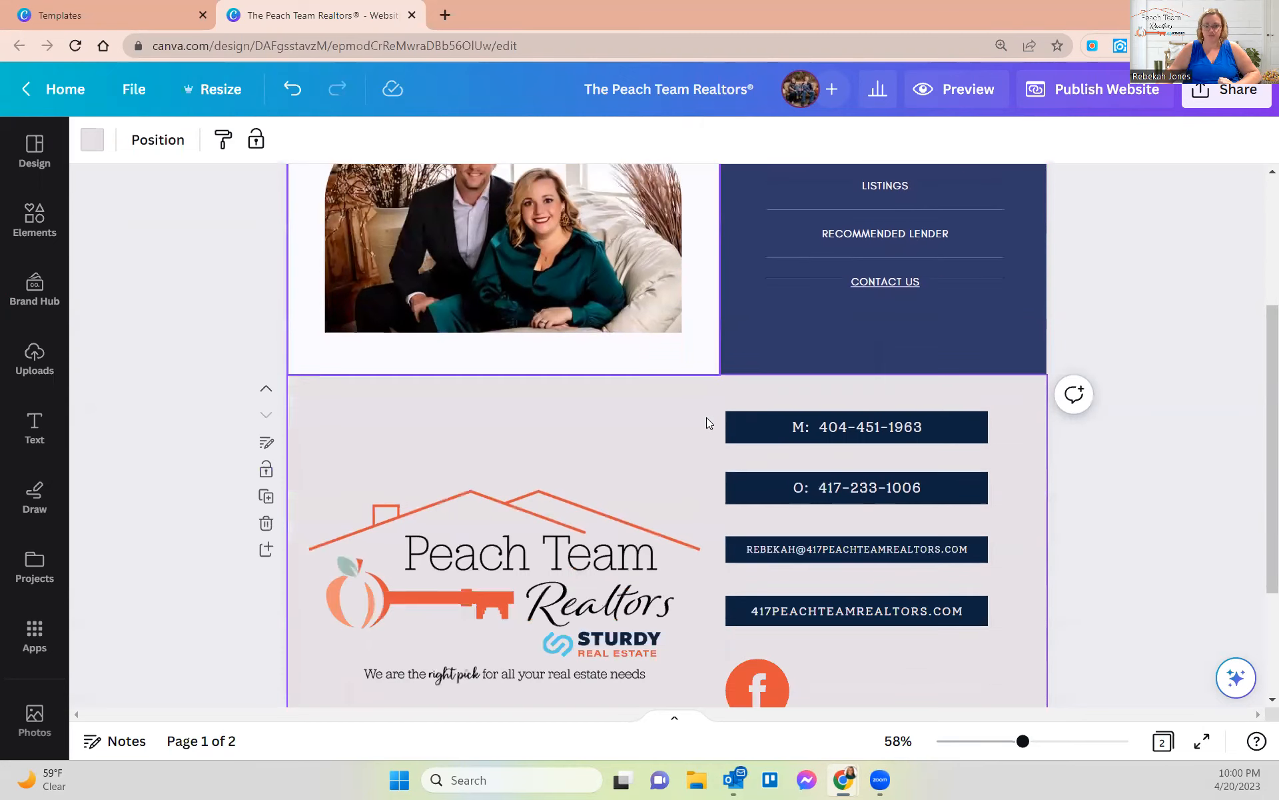
scroll(707, 417, "up", 4)
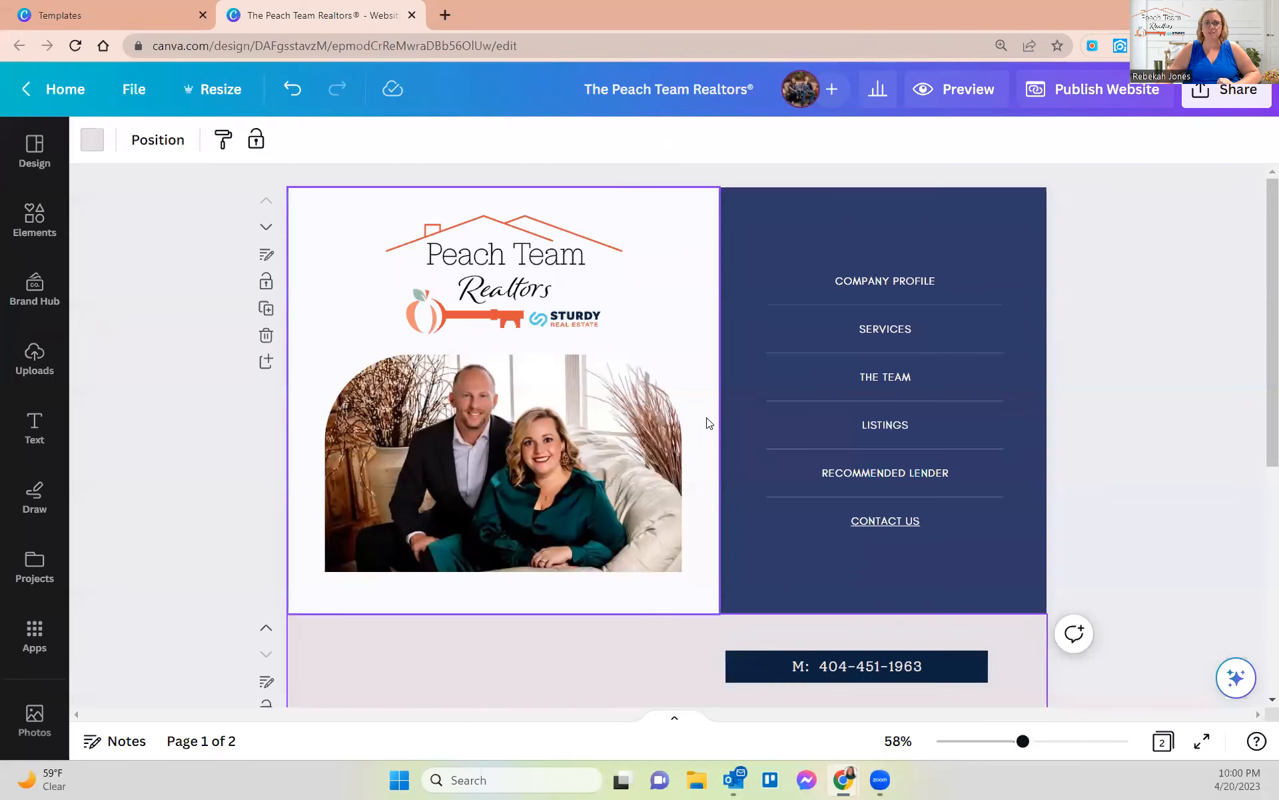
- Open Brand Hub and scroll to the Peach Team Realtors colour palettes
left_click(39, 297)
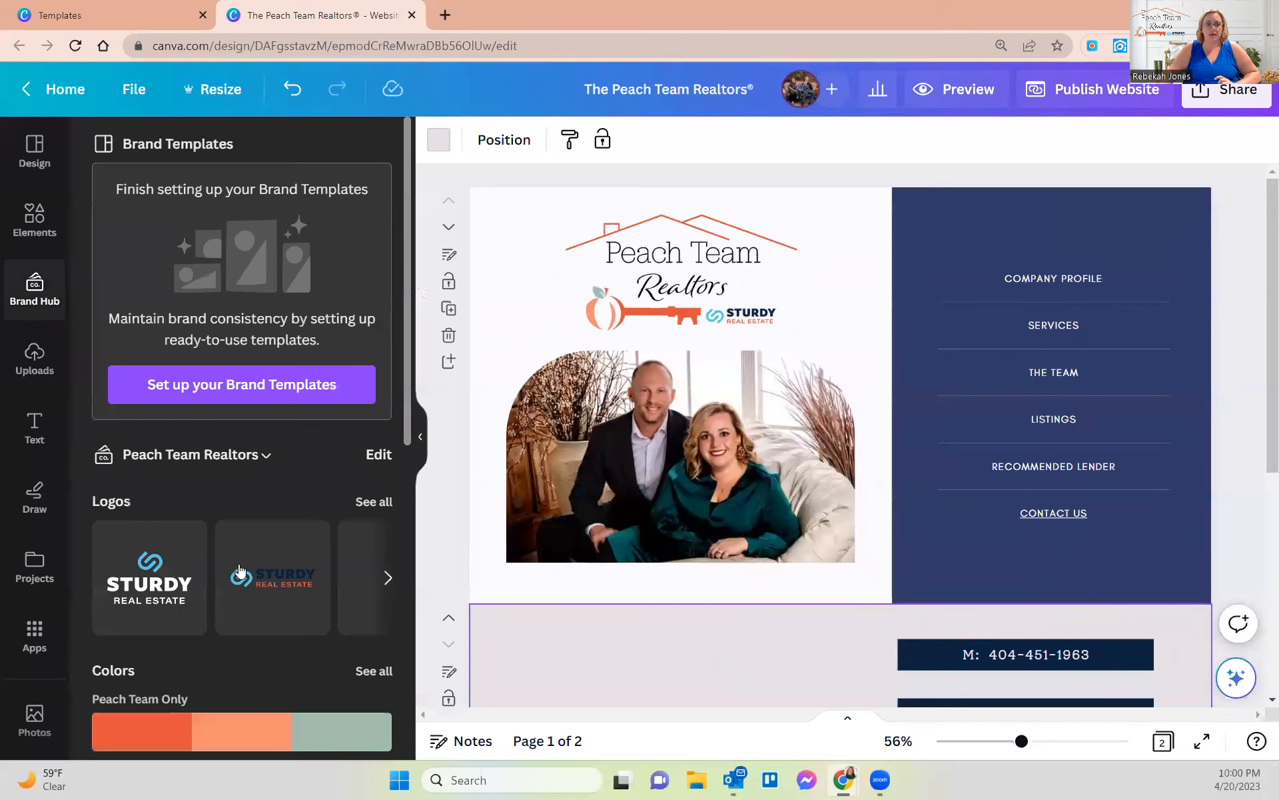
scroll(142, 423, "down", 2)
scroll(275, 435, "down", 3)
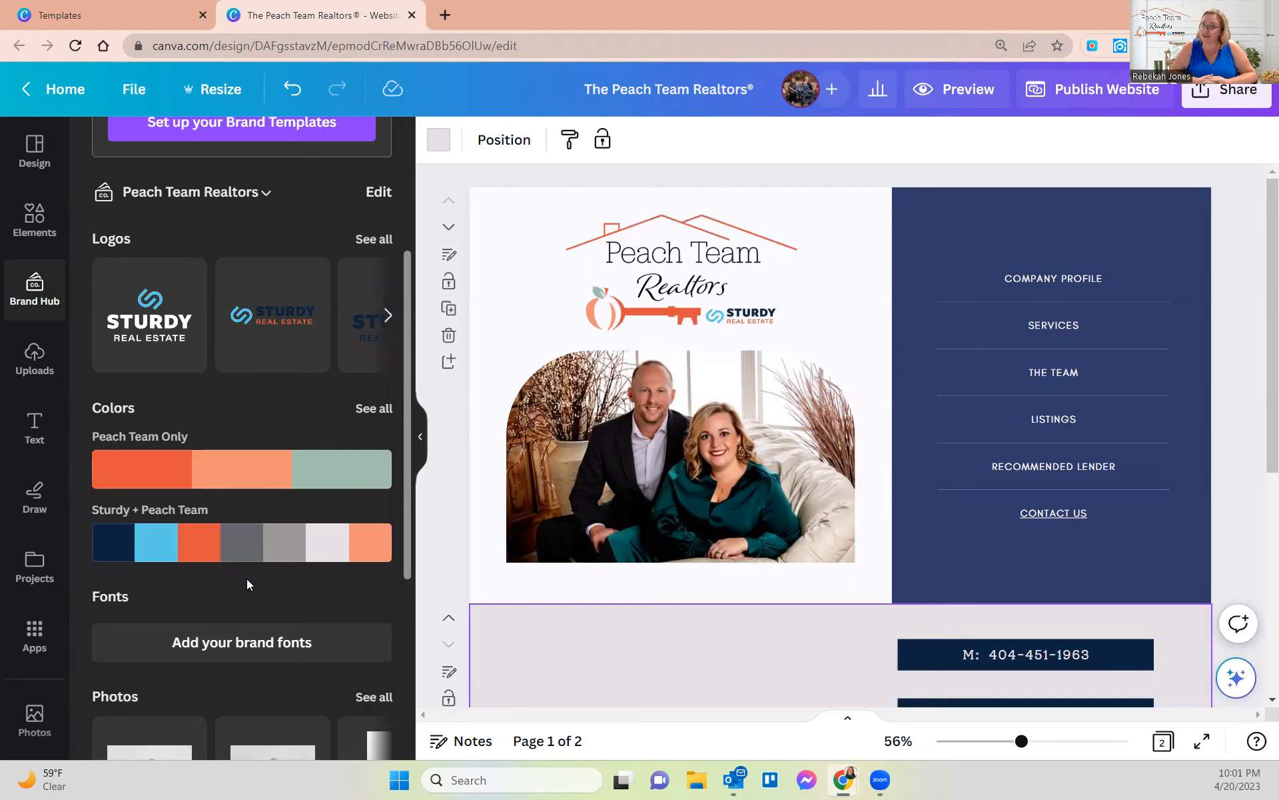
mouse_move(255, 545)
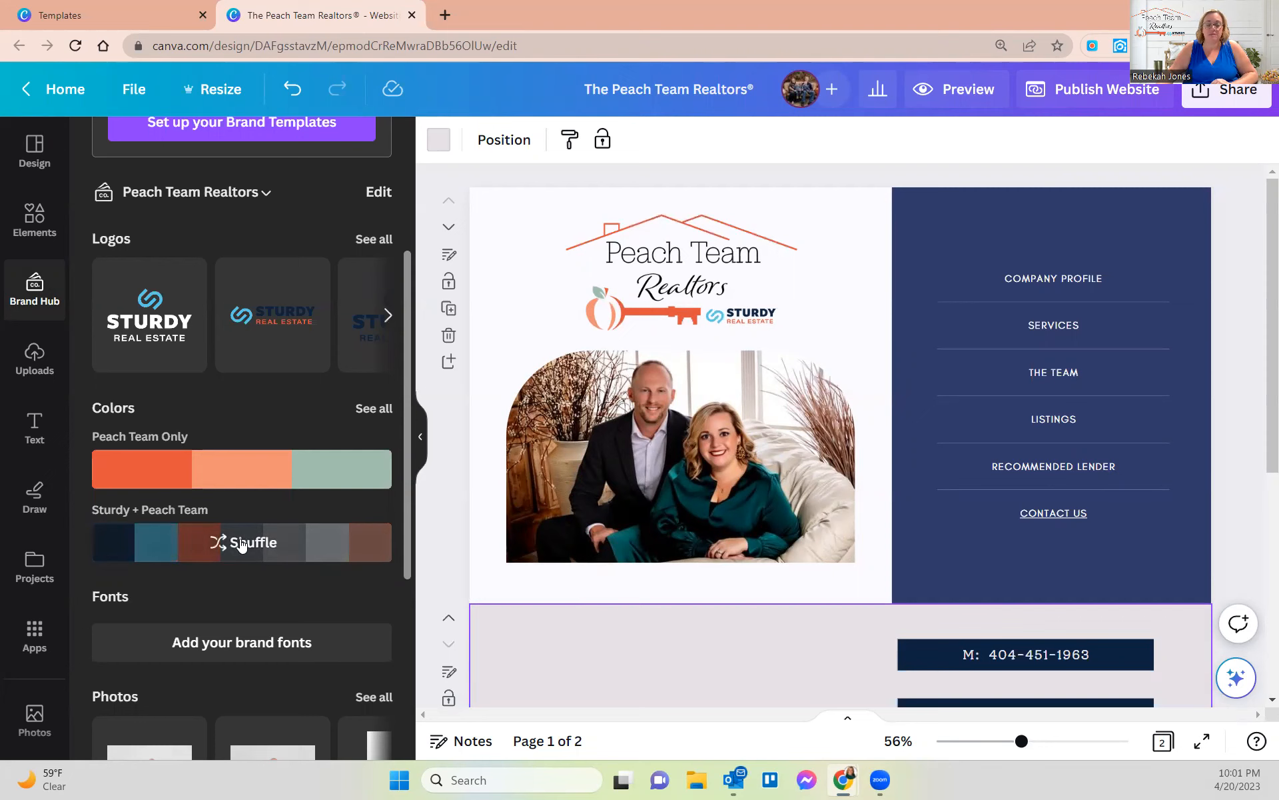
- Apply the Sturdy + Peach Team palette and shuffle to a light left side with navy menu
left_click(242, 545)
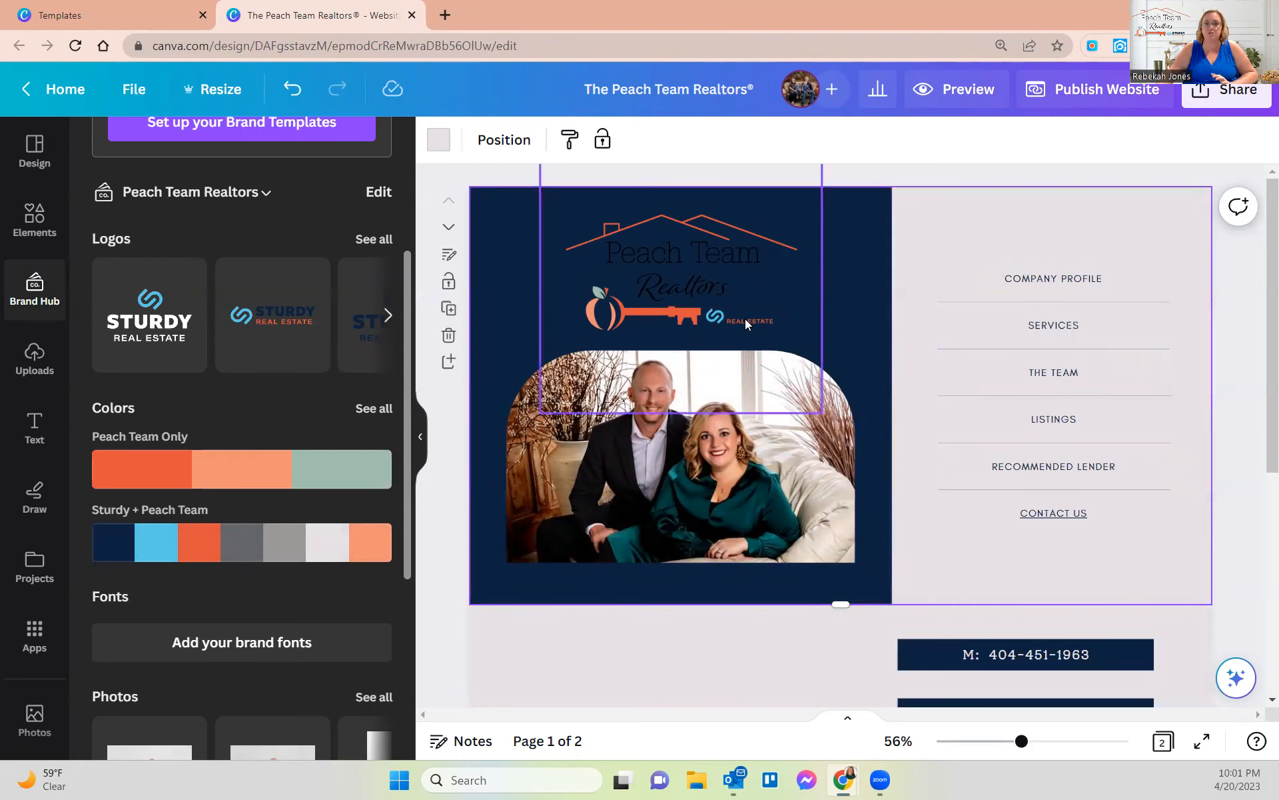
mouse_move(297, 542)
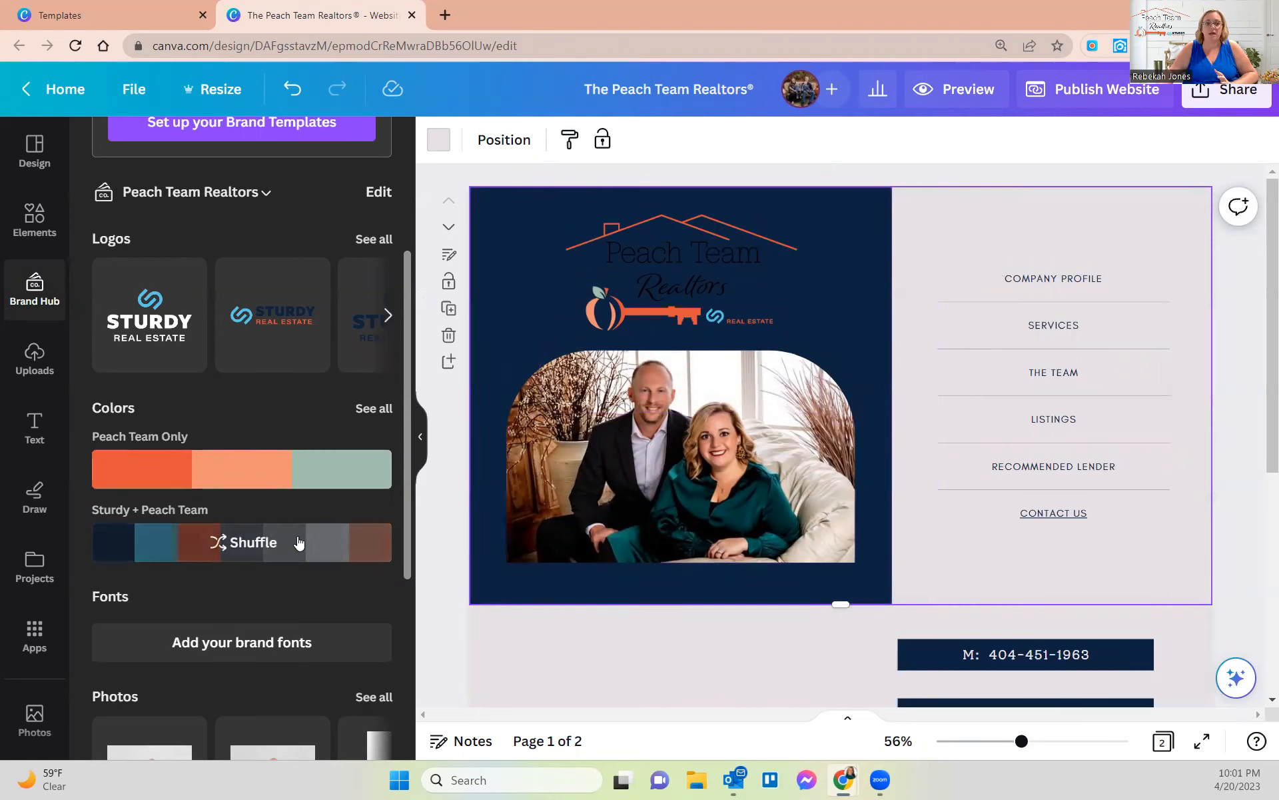
left_click(245, 545)
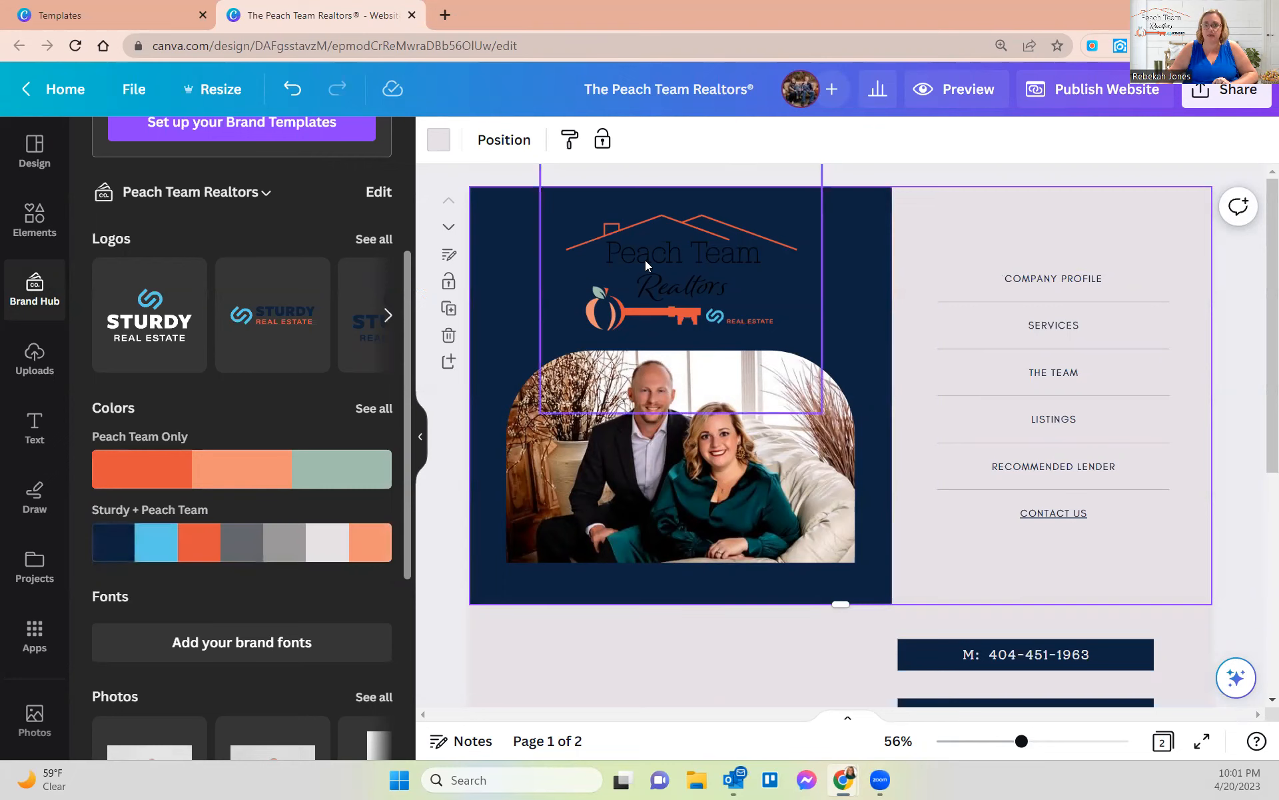
left_click(230, 552)
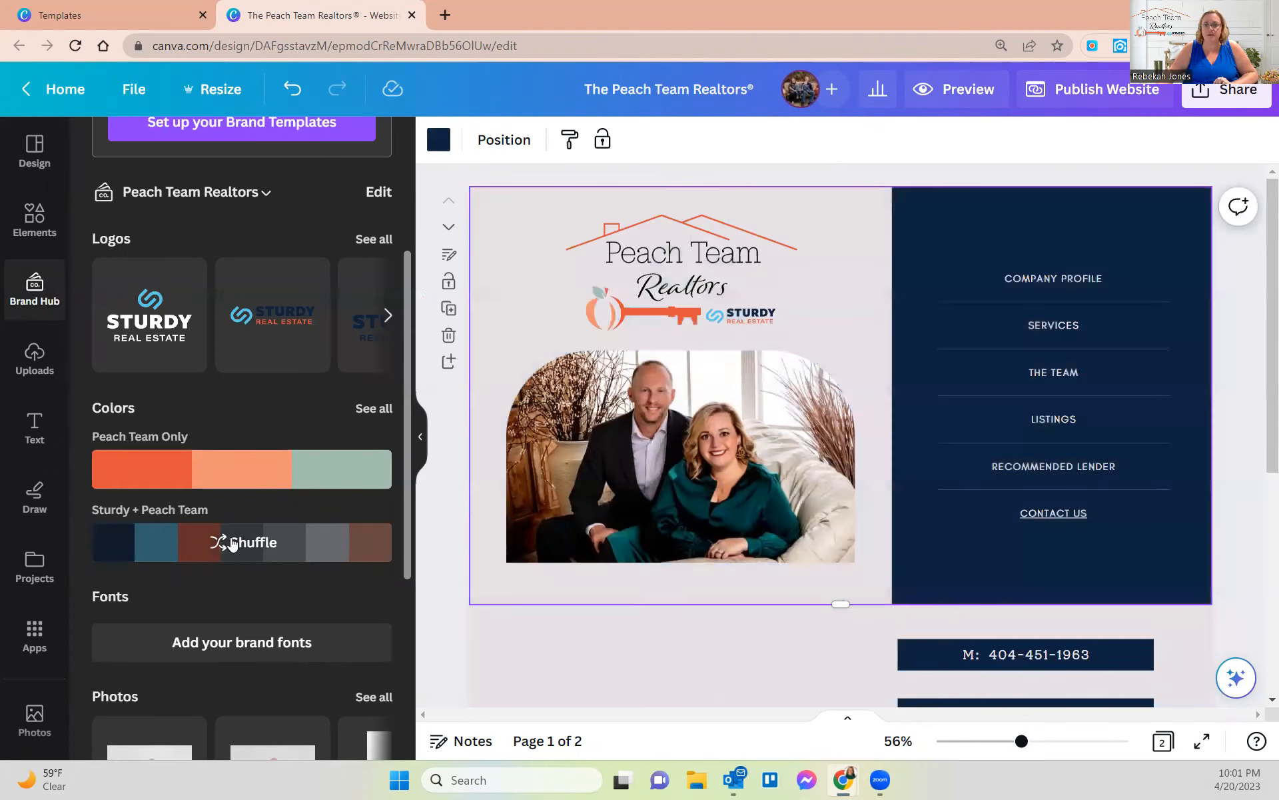
left_click(233, 544)
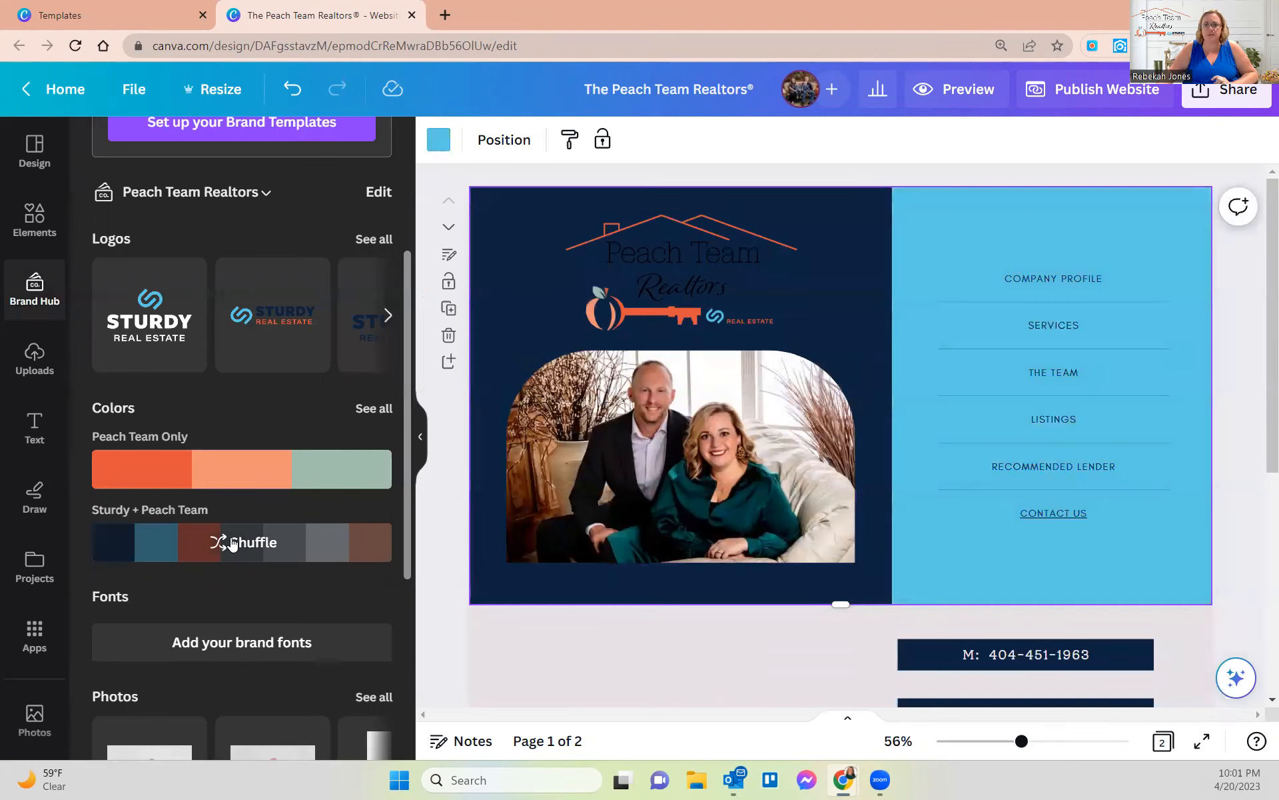
left_click(232, 543)
left_click(233, 544)
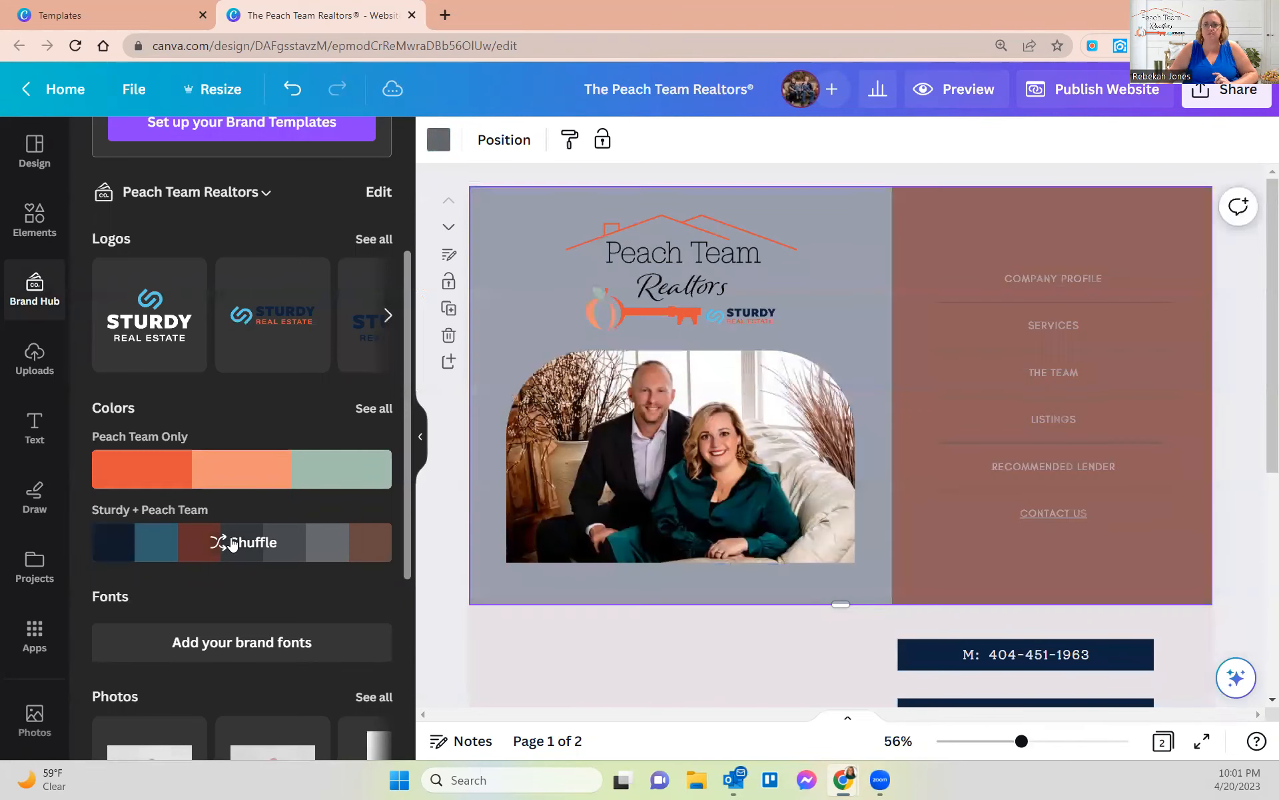
left_click(232, 544)
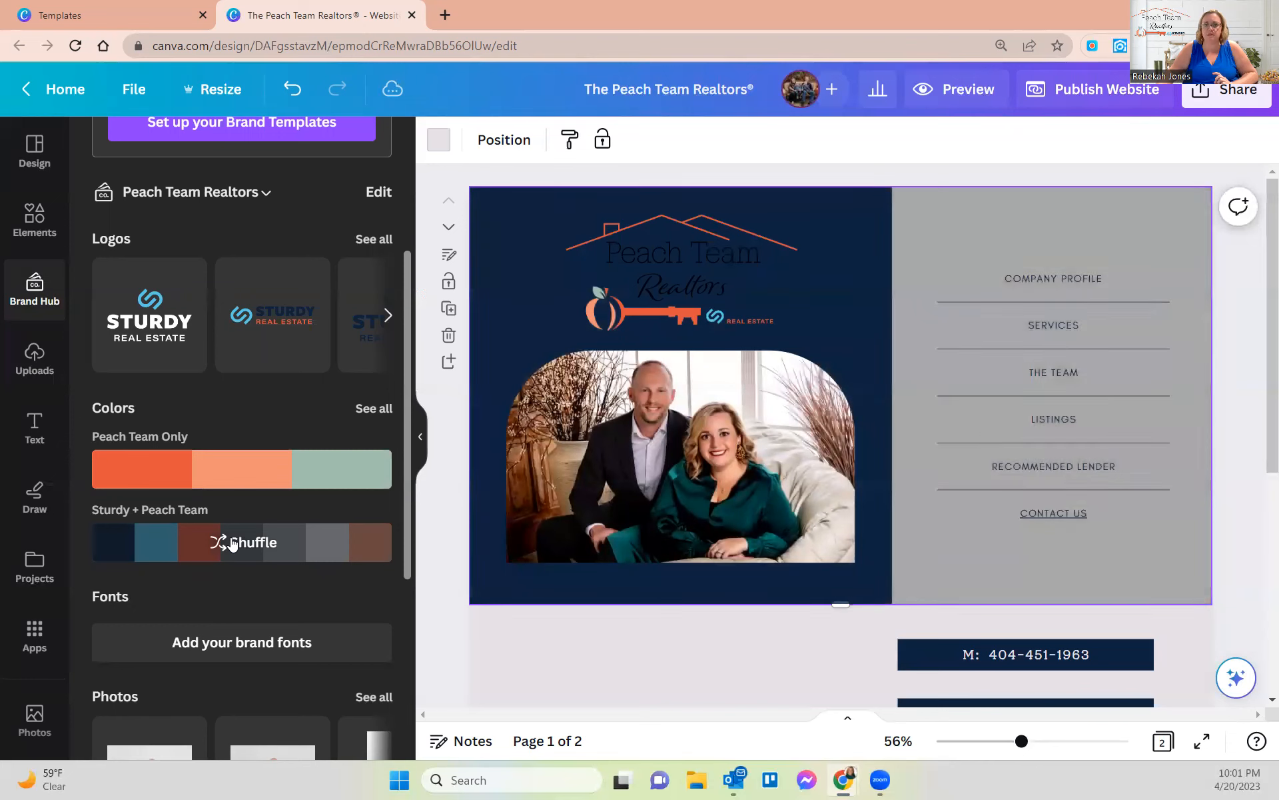
left_click(233, 544)
left_click(233, 543)
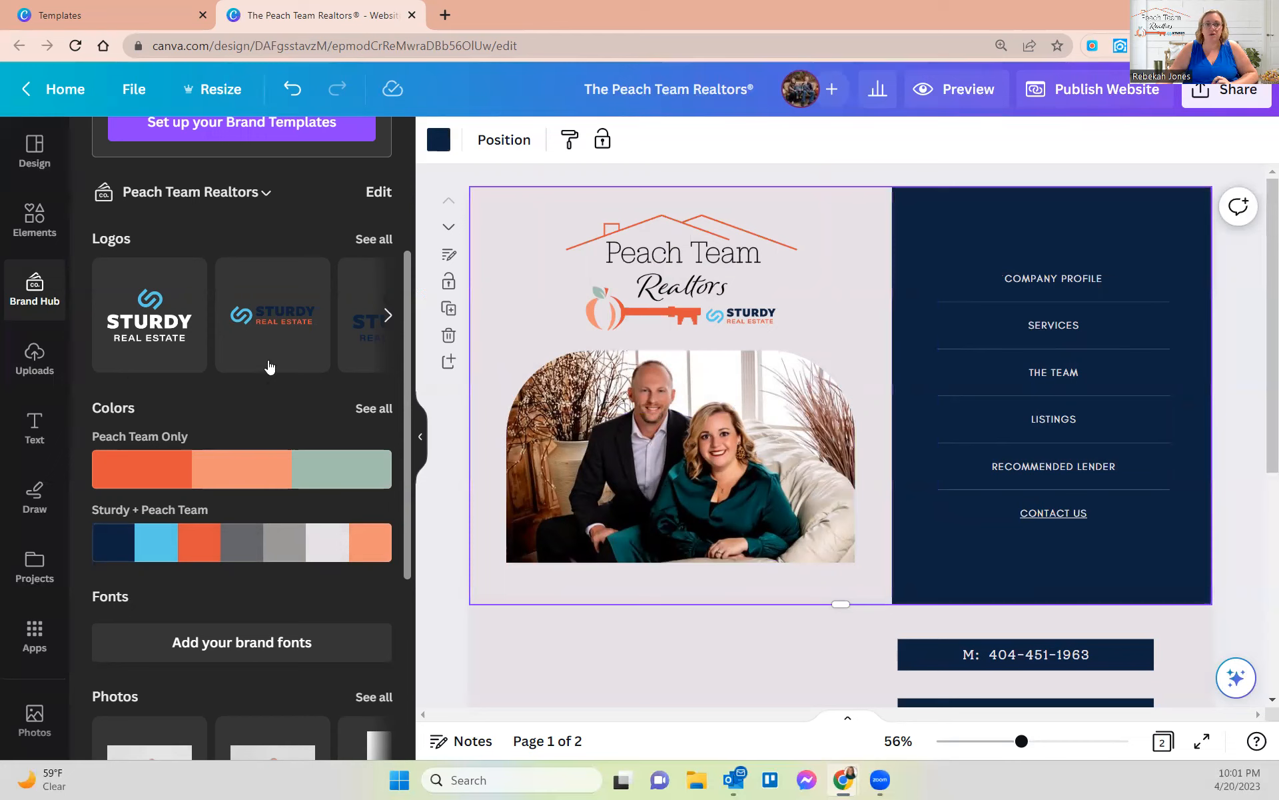
- In Design styles, clear the search and apply the Montine / Glacial Indifference fonts
scroll(269, 367, "up", 3)
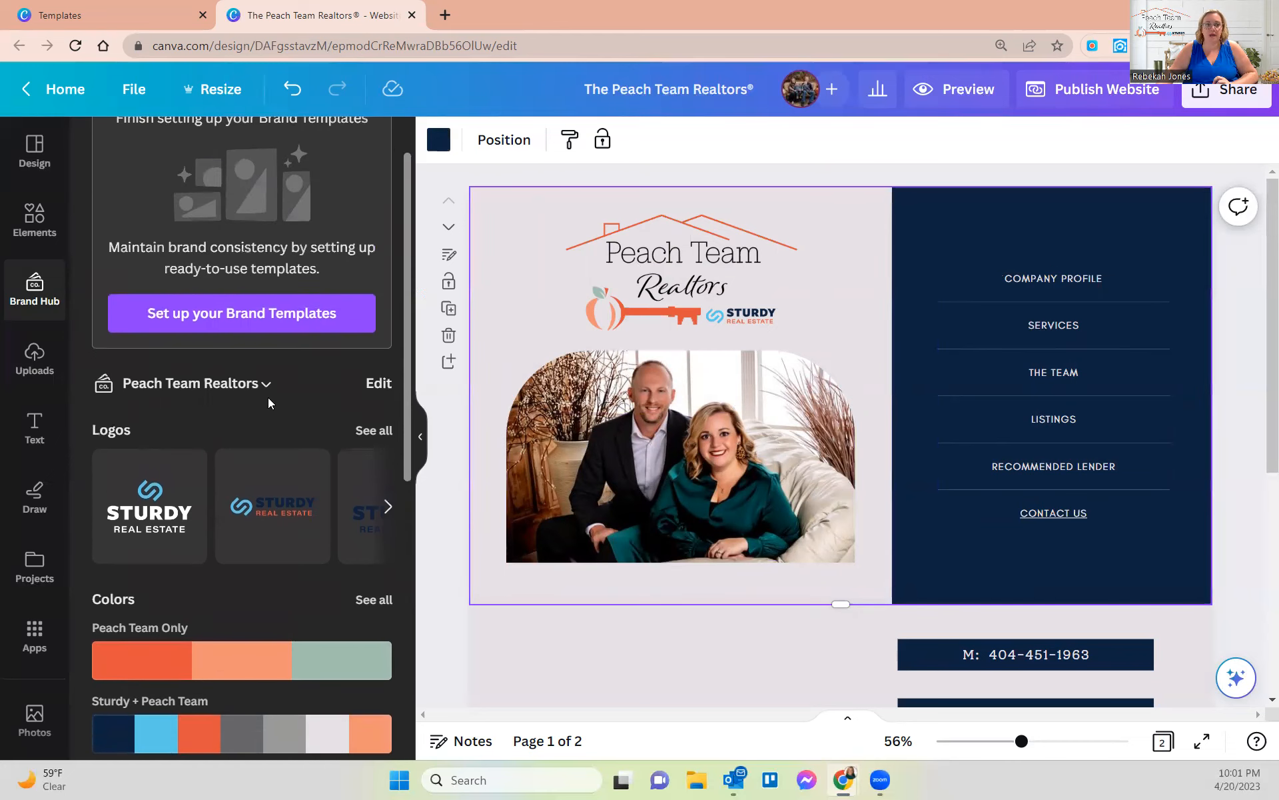
scroll(268, 397, "up", 1)
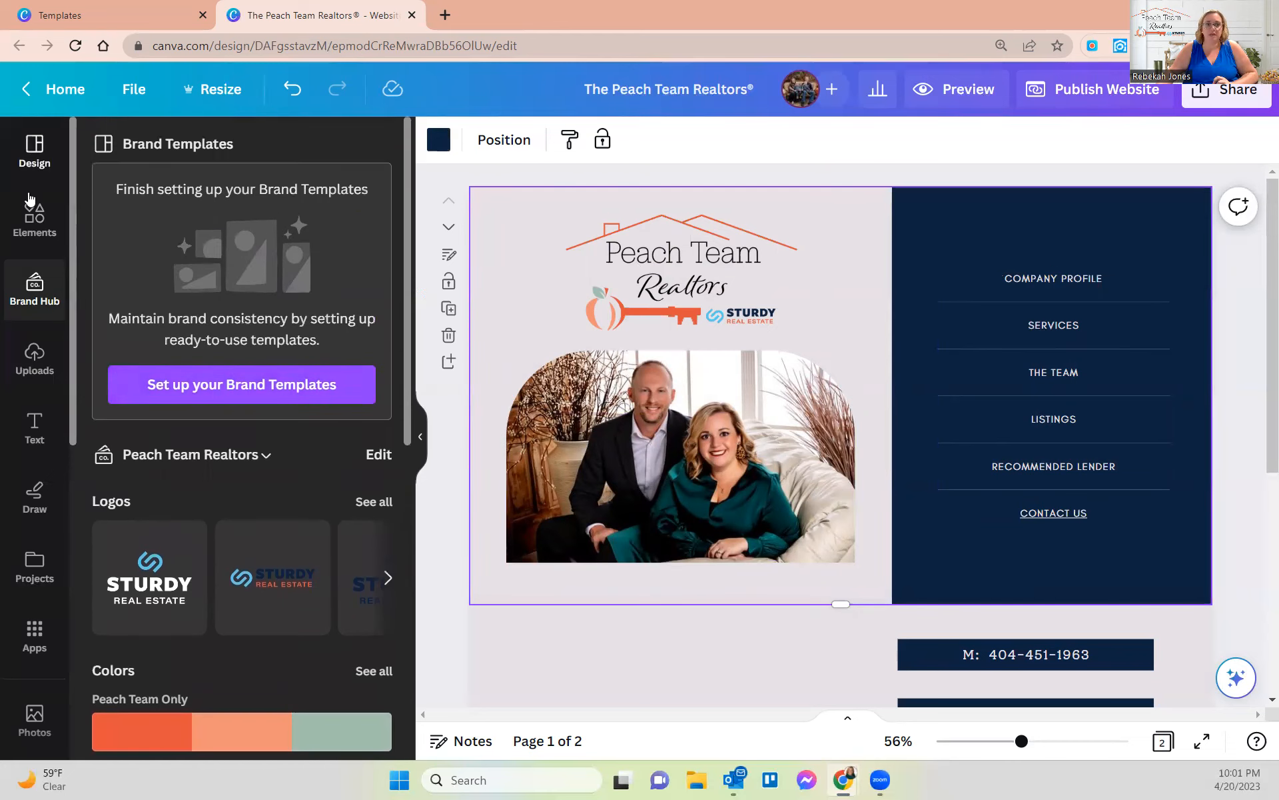
left_click(30, 163)
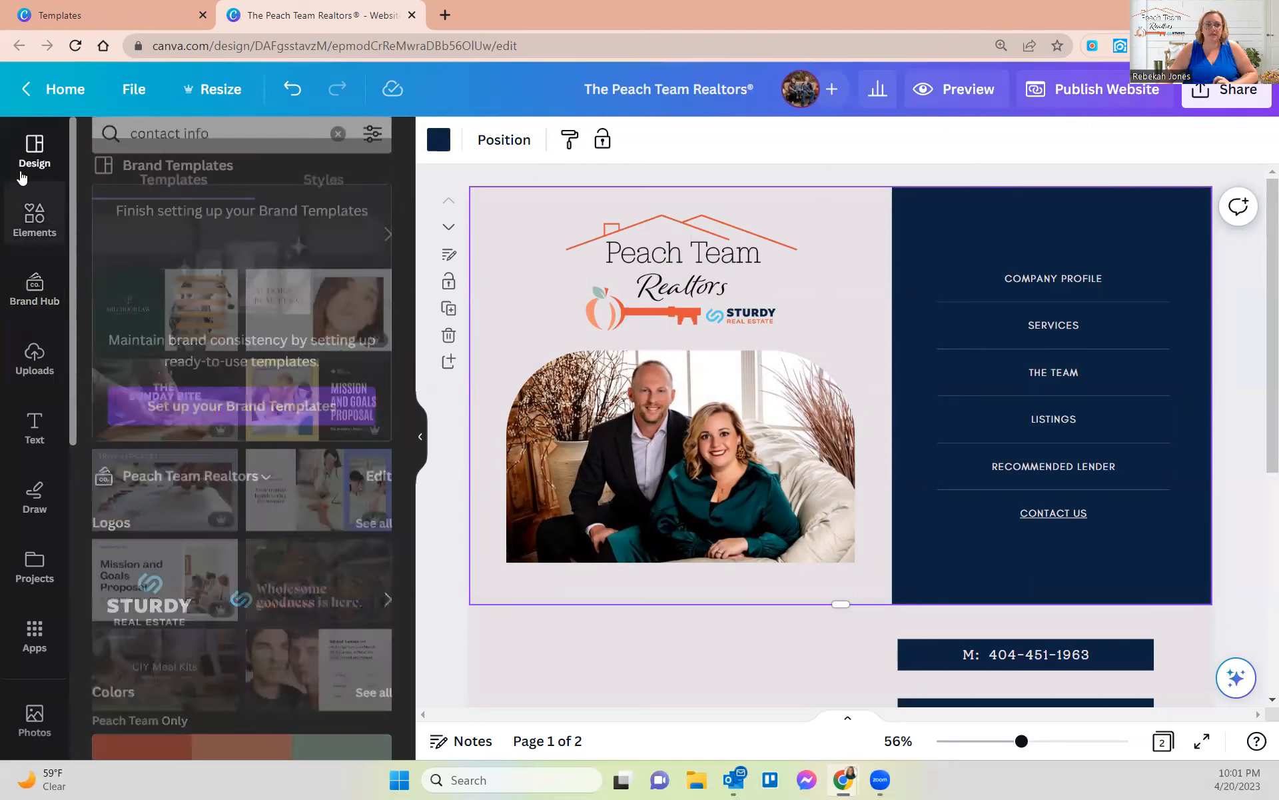
left_click(322, 196)
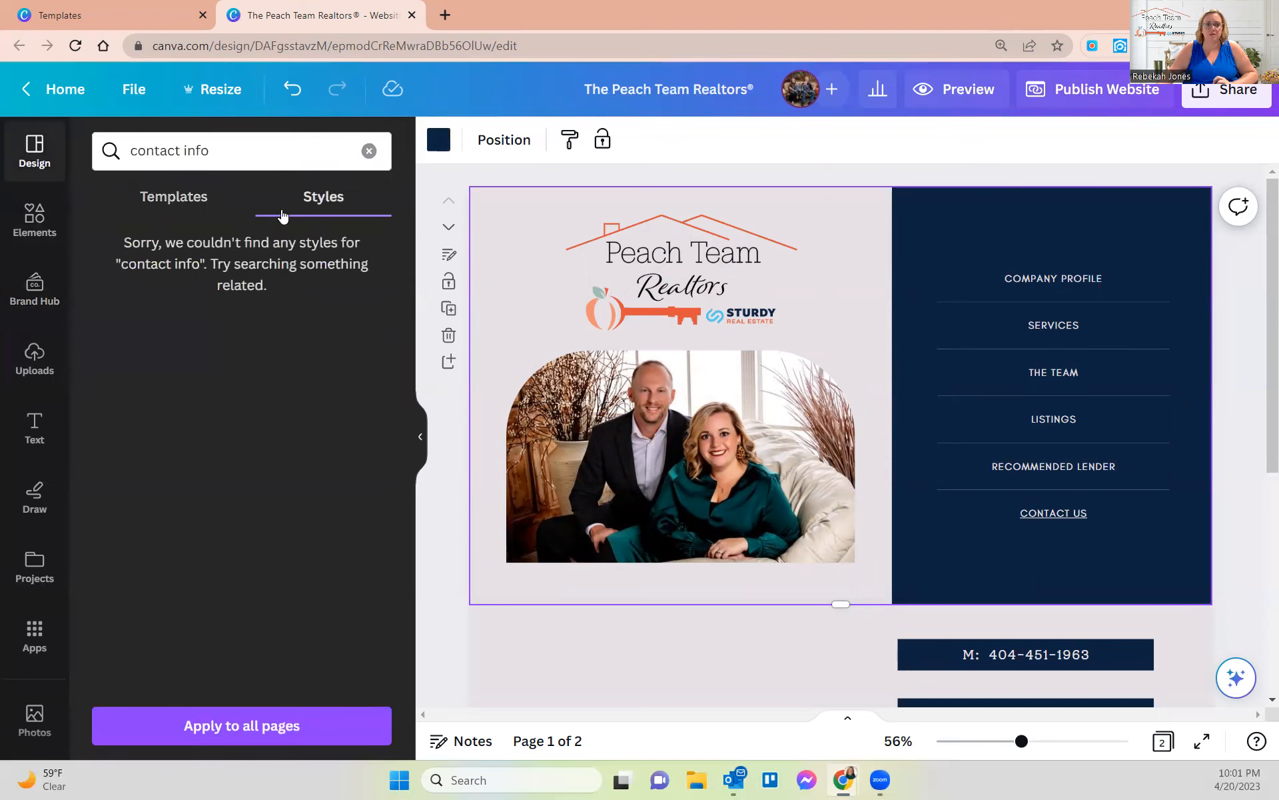
left_click(369, 151)
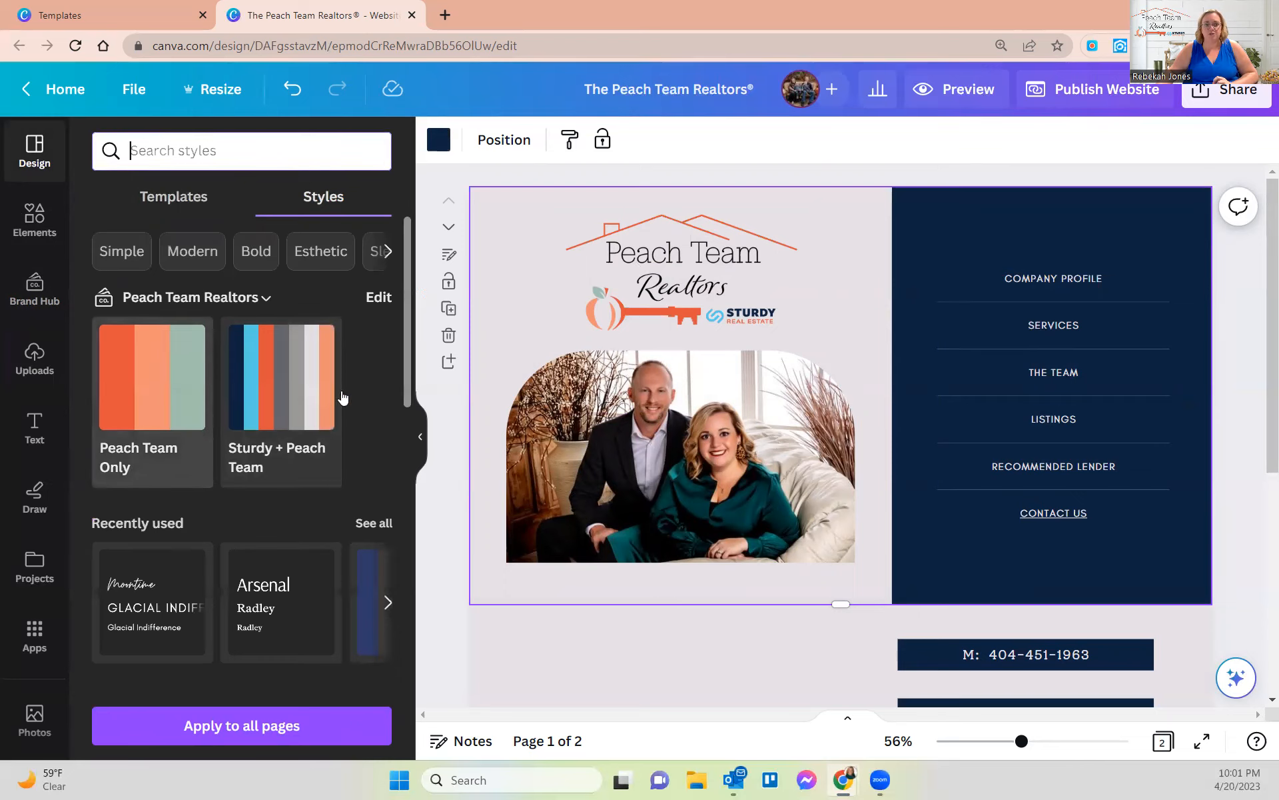
left_click(149, 597)
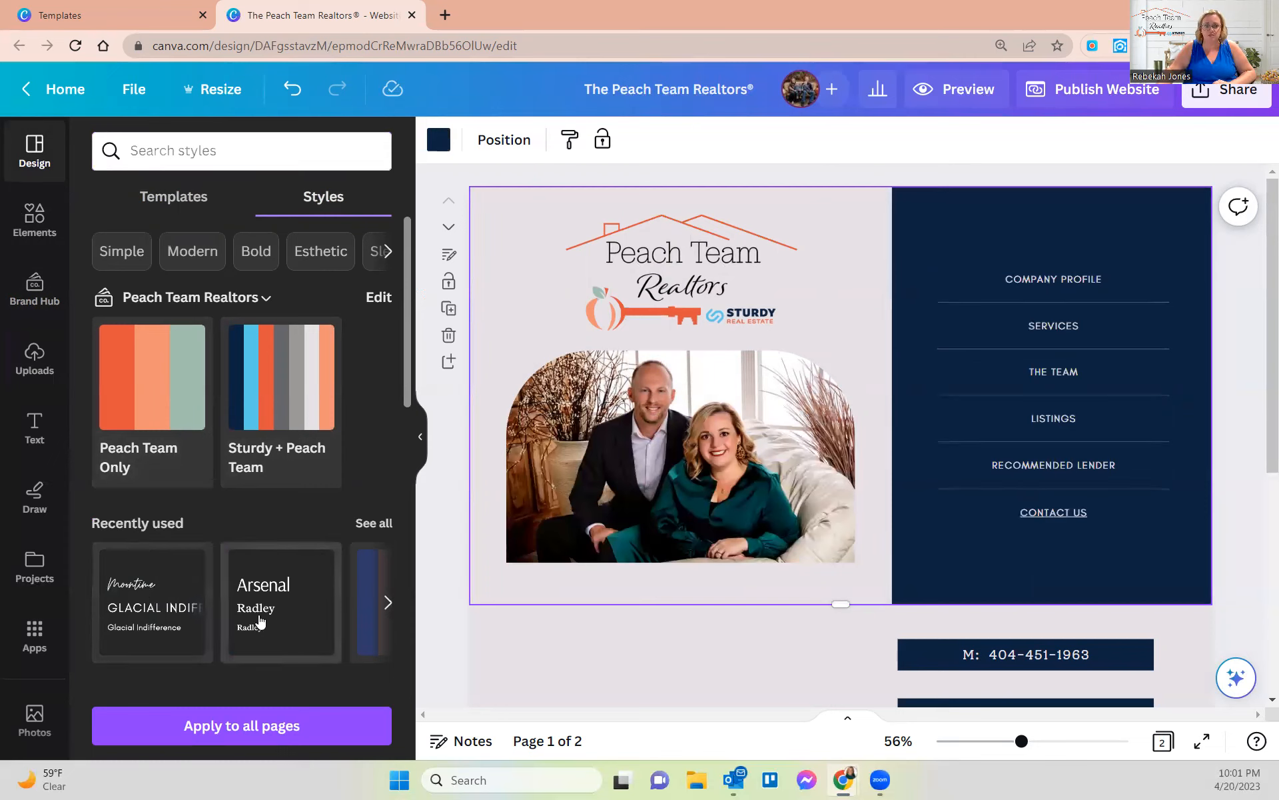
- Try the Arsenal / Radley font style, then restore the Glacial Indifference menu font
left_click(291, 587)
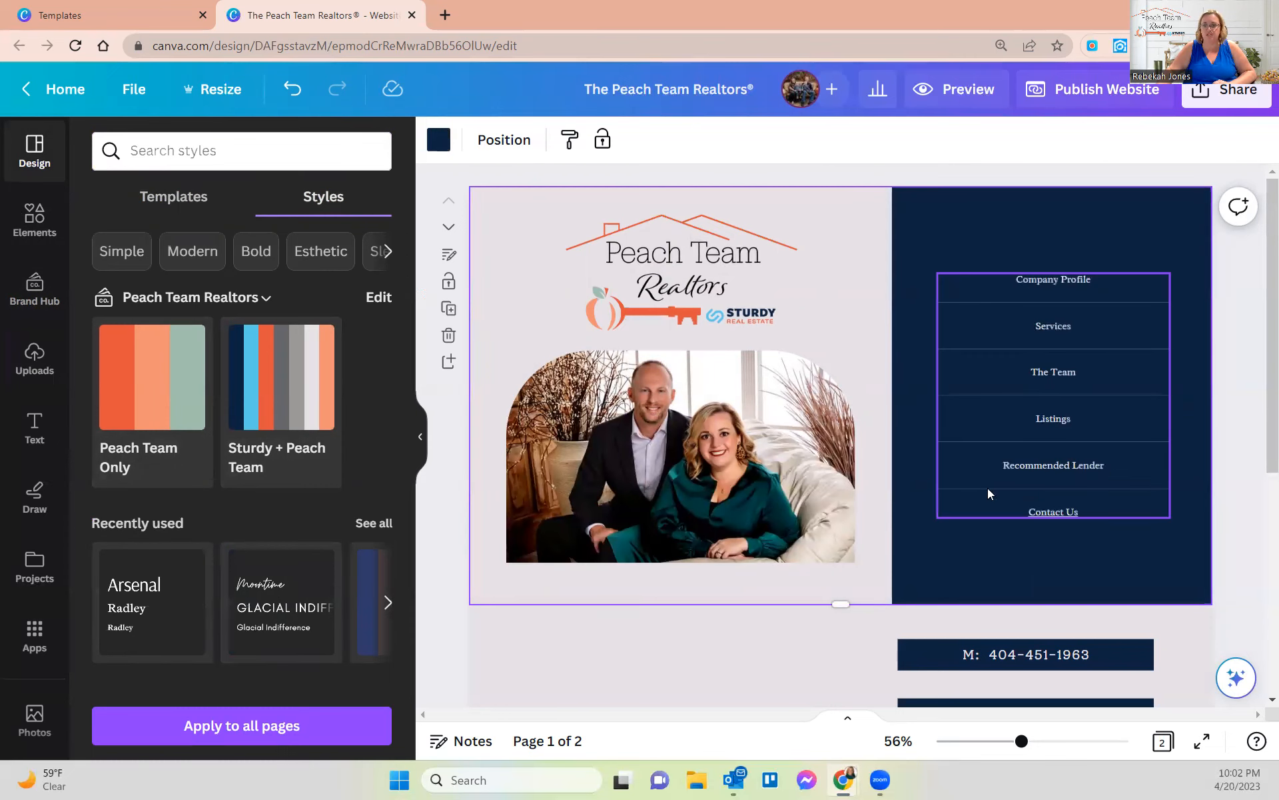
left_click(388, 603)
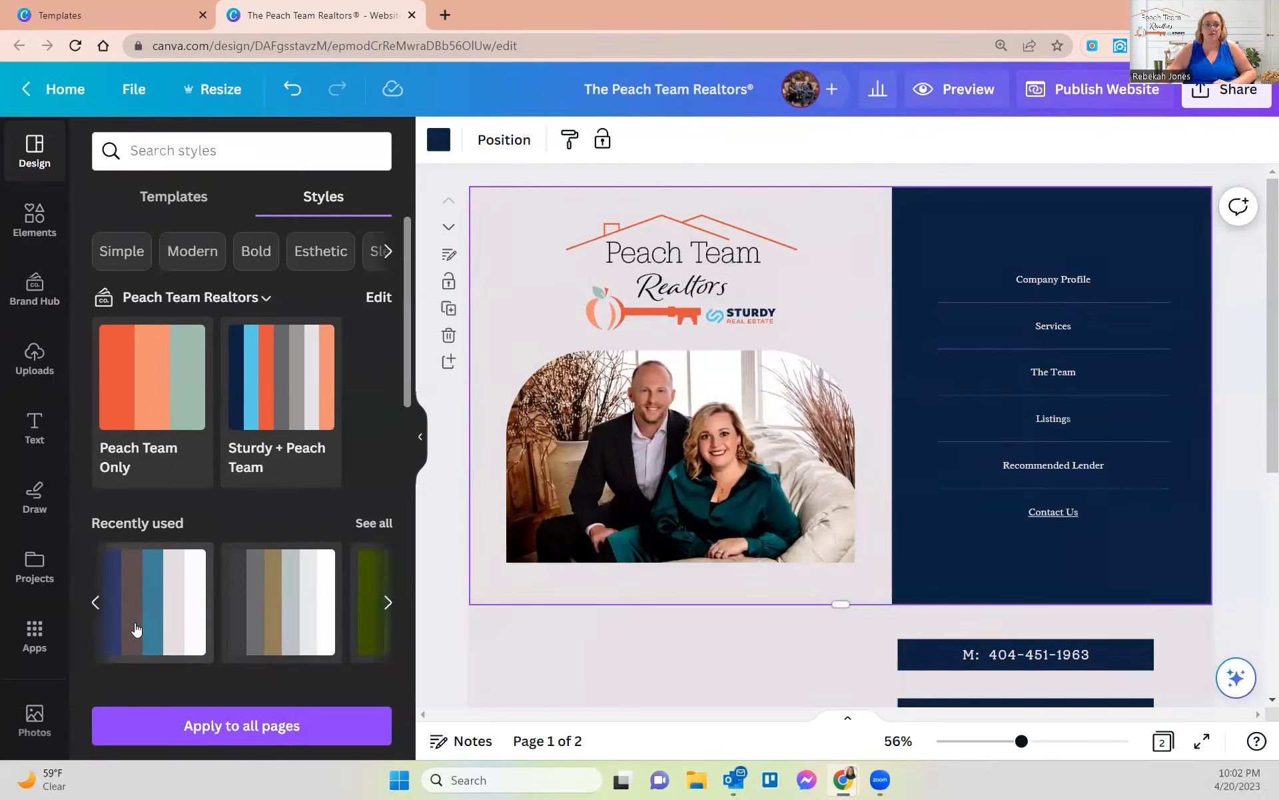
left_click(98, 603)
left_click(155, 606)
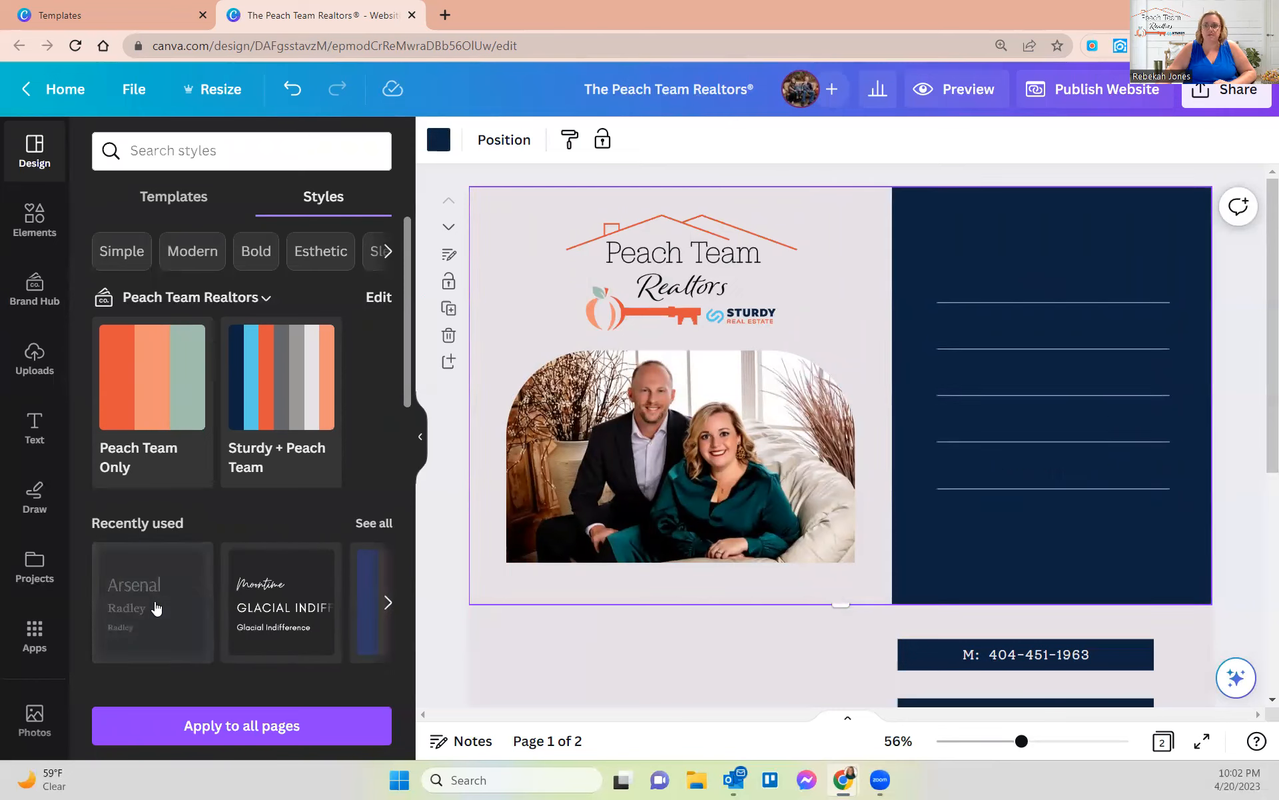
left_click(271, 609)
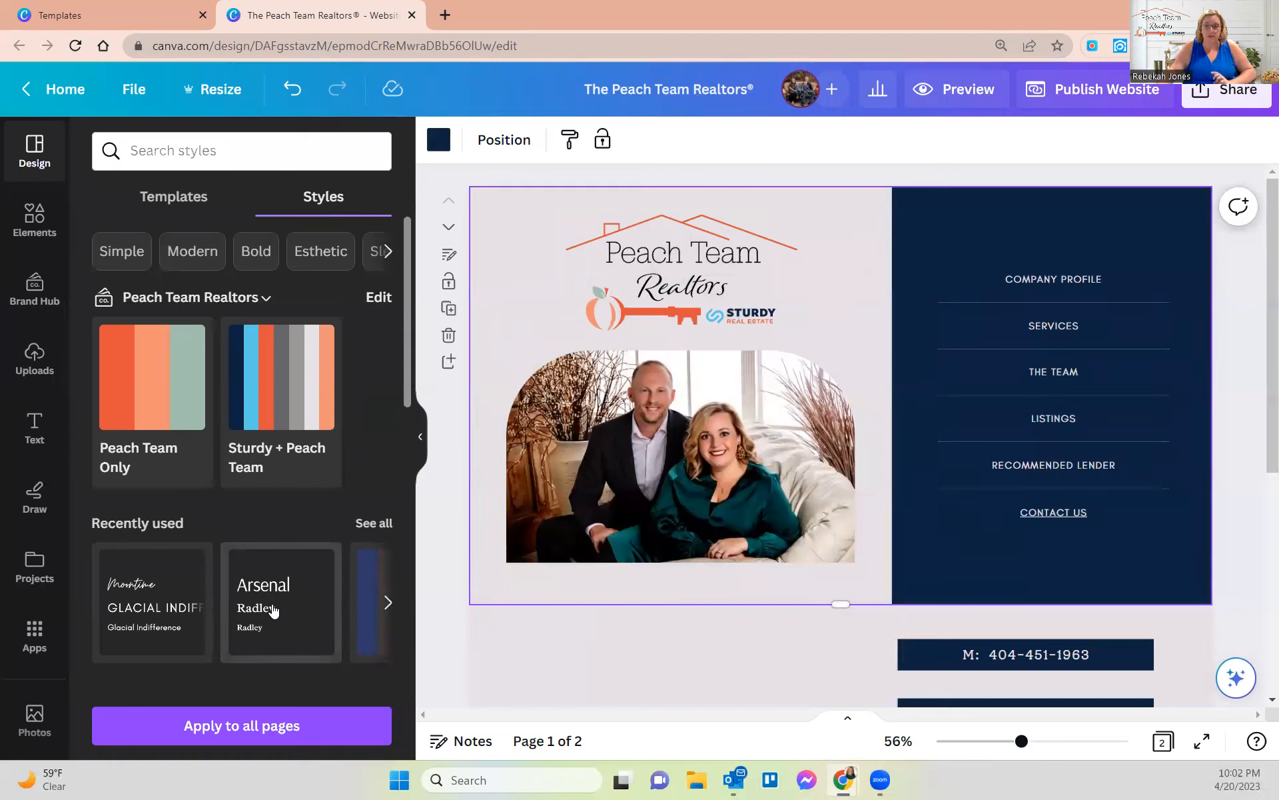
- Try the VOGA colour and font combination and browse more style combinations
scroll(273, 610, "down", 5)
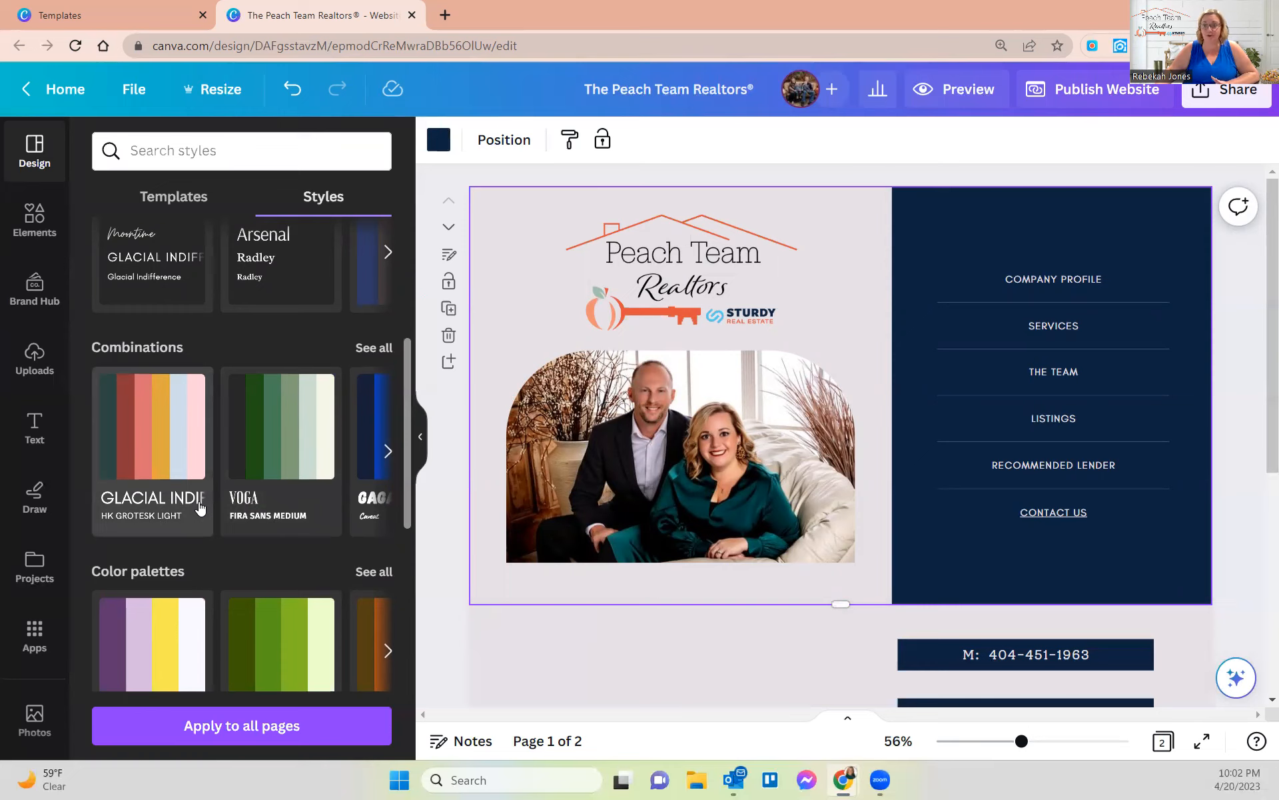
left_click(300, 433)
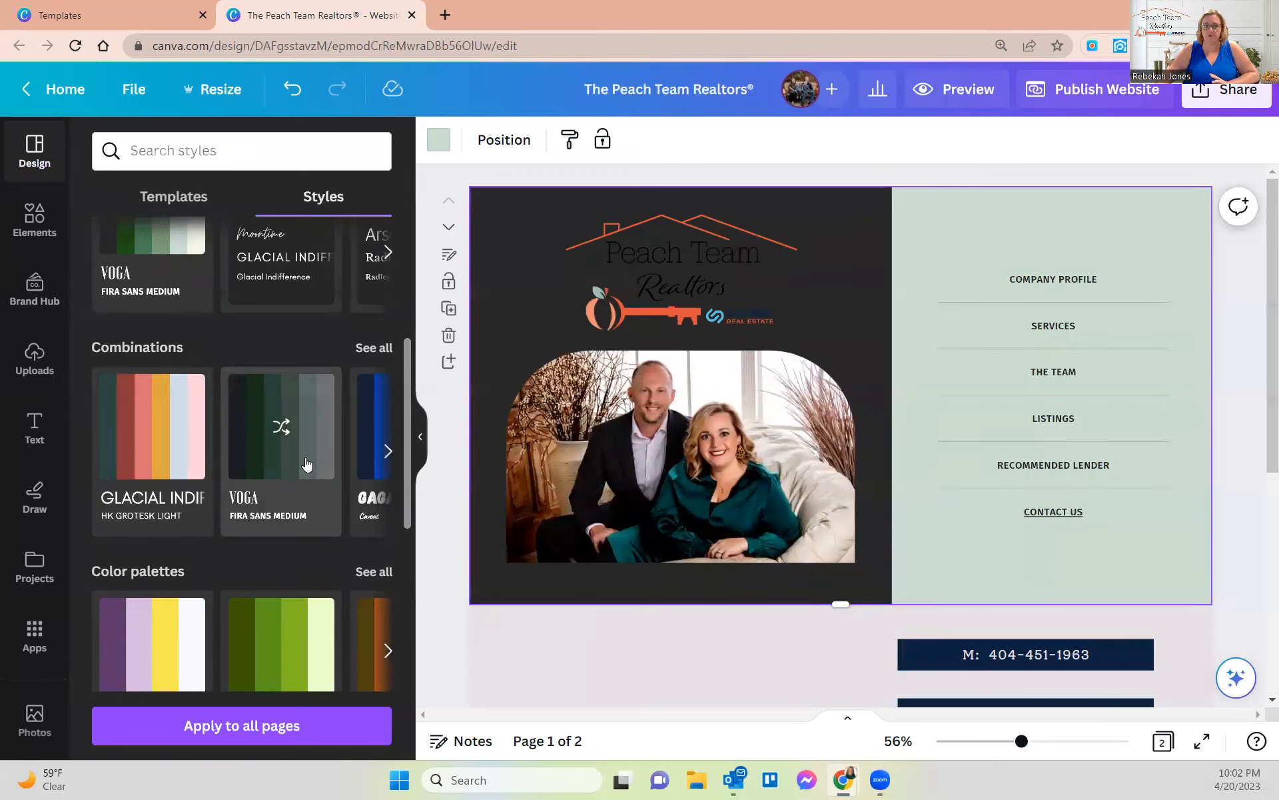
left_click(388, 451)
left_click(388, 451)
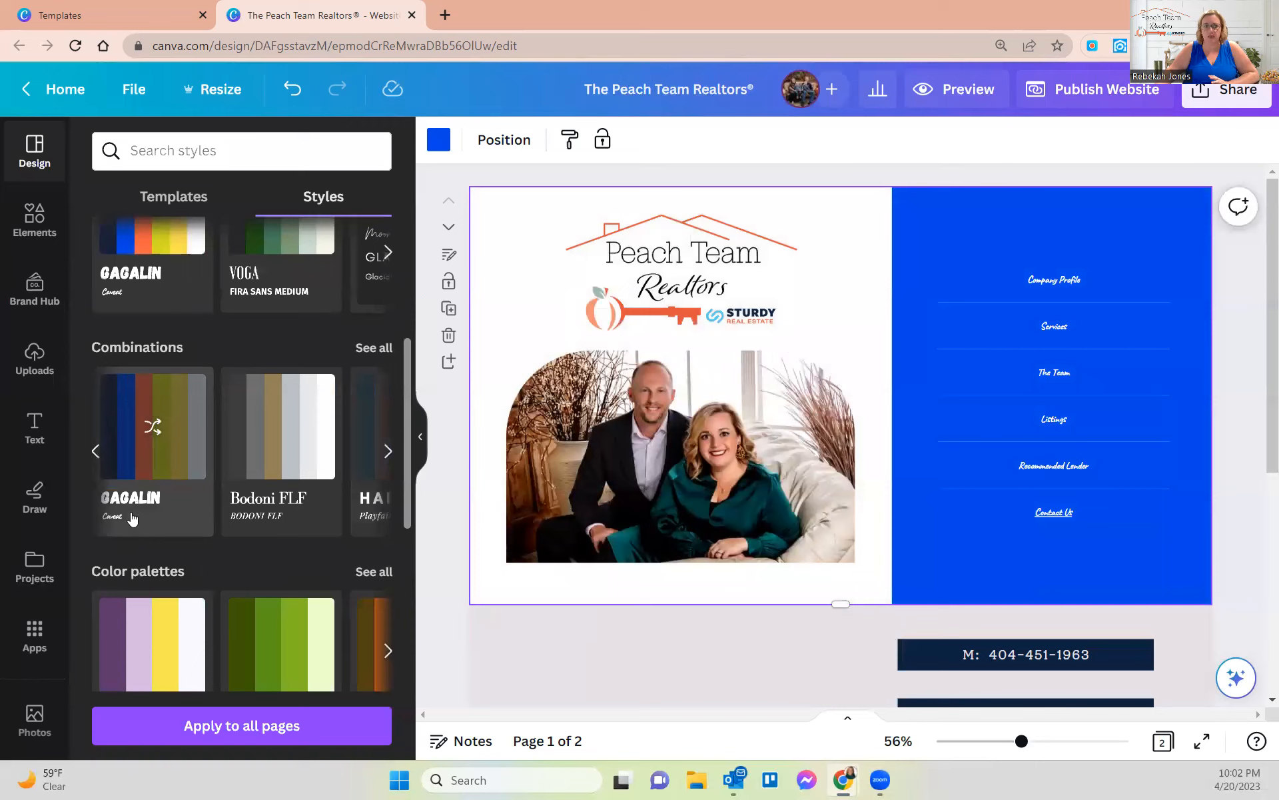
scroll(166, 508, "up", 5)
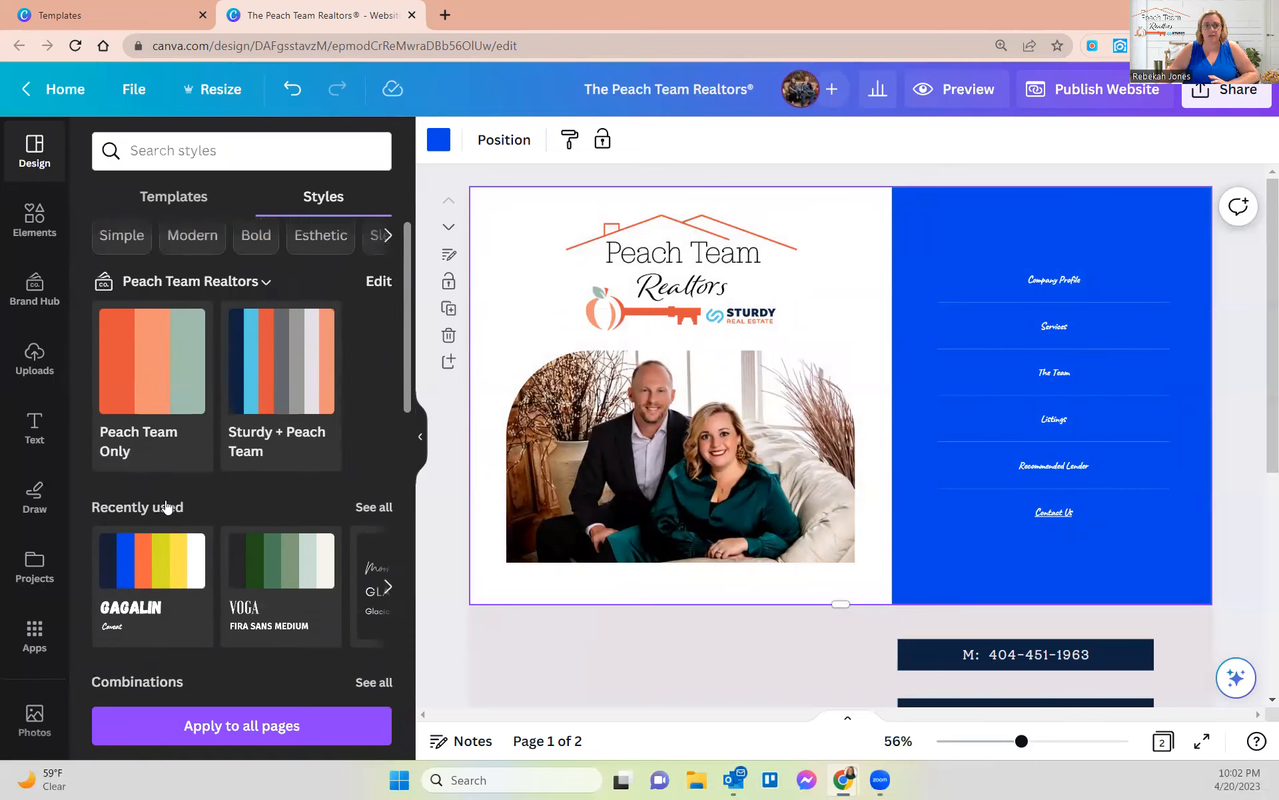
- Reapply the Sturdy + Peach Team palette and reshuffle until the menu panel is navy
left_click(257, 410)
left_click(270, 398)
left_click(270, 398)
left_click(270, 398)
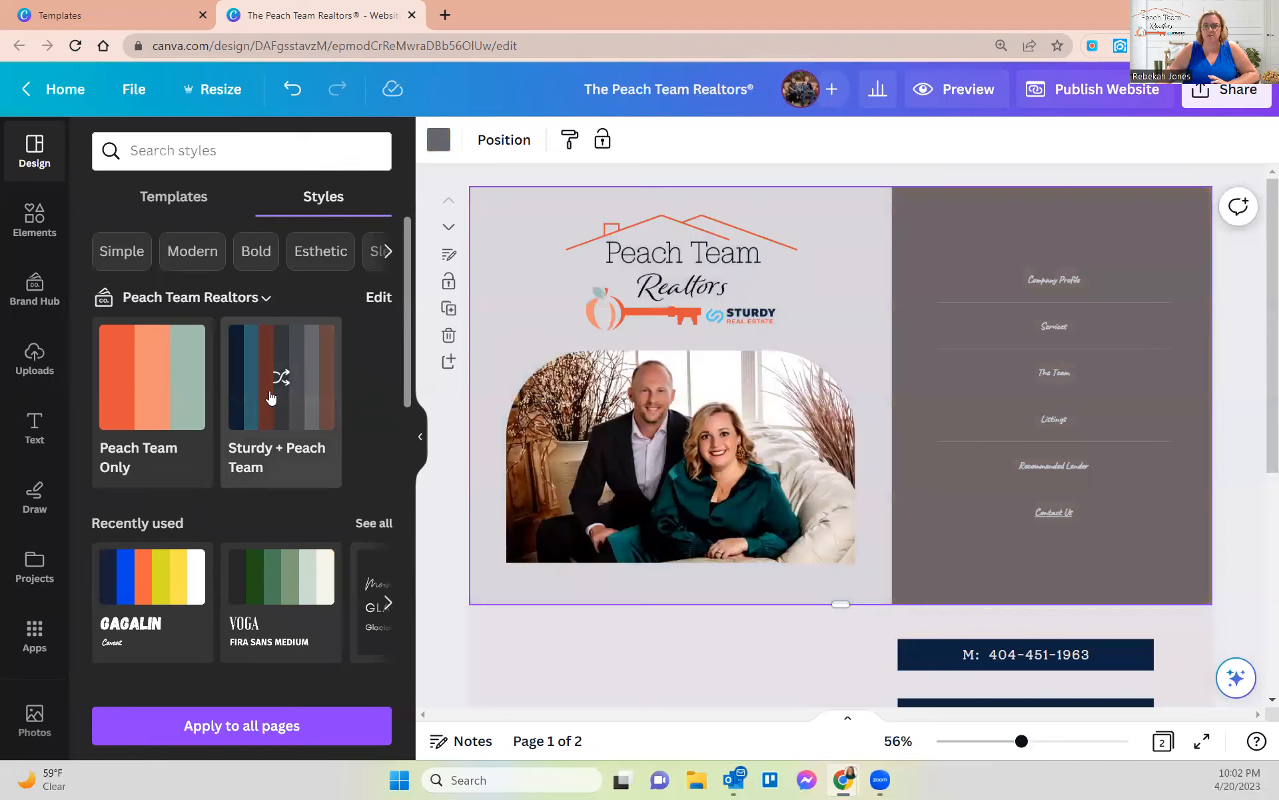
left_click(270, 397)
left_click(270, 398)
left_click(269, 398)
left_click(270, 398)
left_click(269, 398)
left_click(269, 398)
- Apply the Glacial Indifference font pairing from the recently used styles
scroll(276, 423, "down", 1)
scroll(275, 423, "down", 2)
scroll(277, 466, "up", 3)
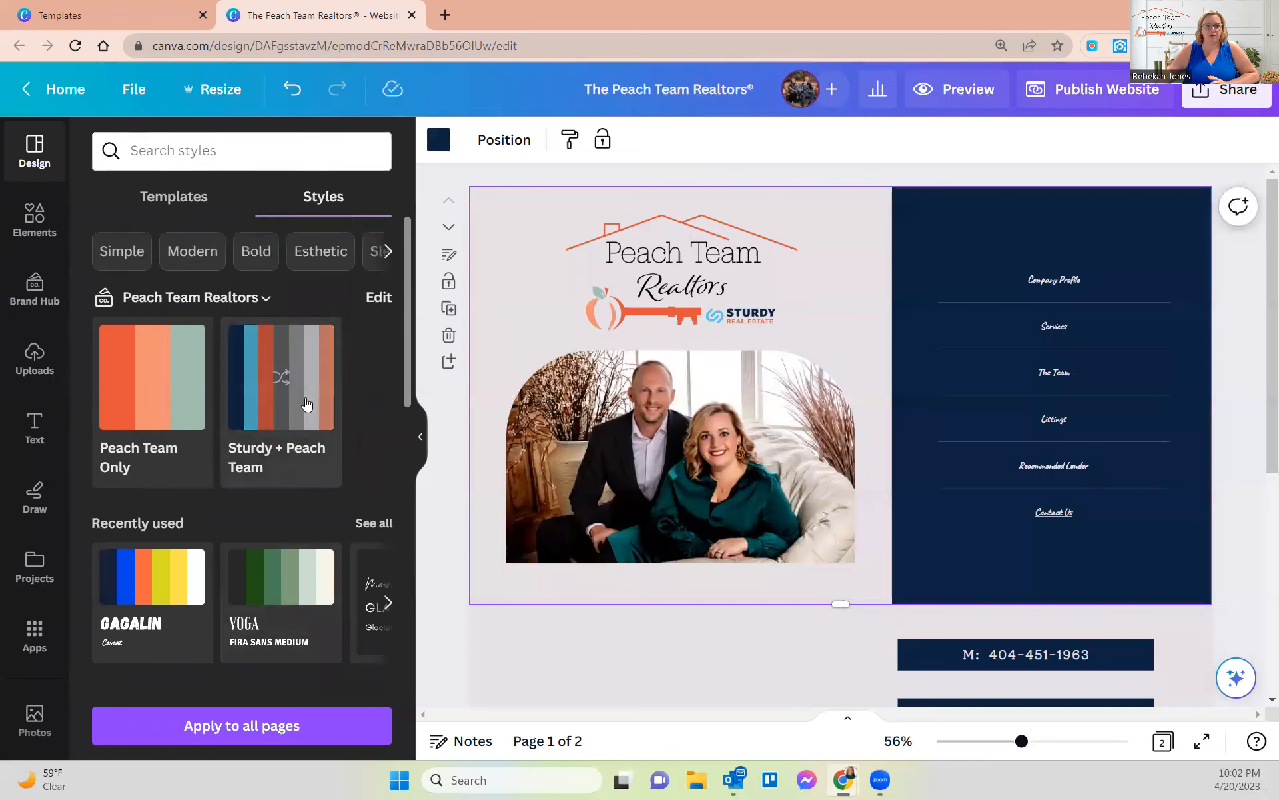
scroll(306, 403, "down", 3)
left_click(387, 427)
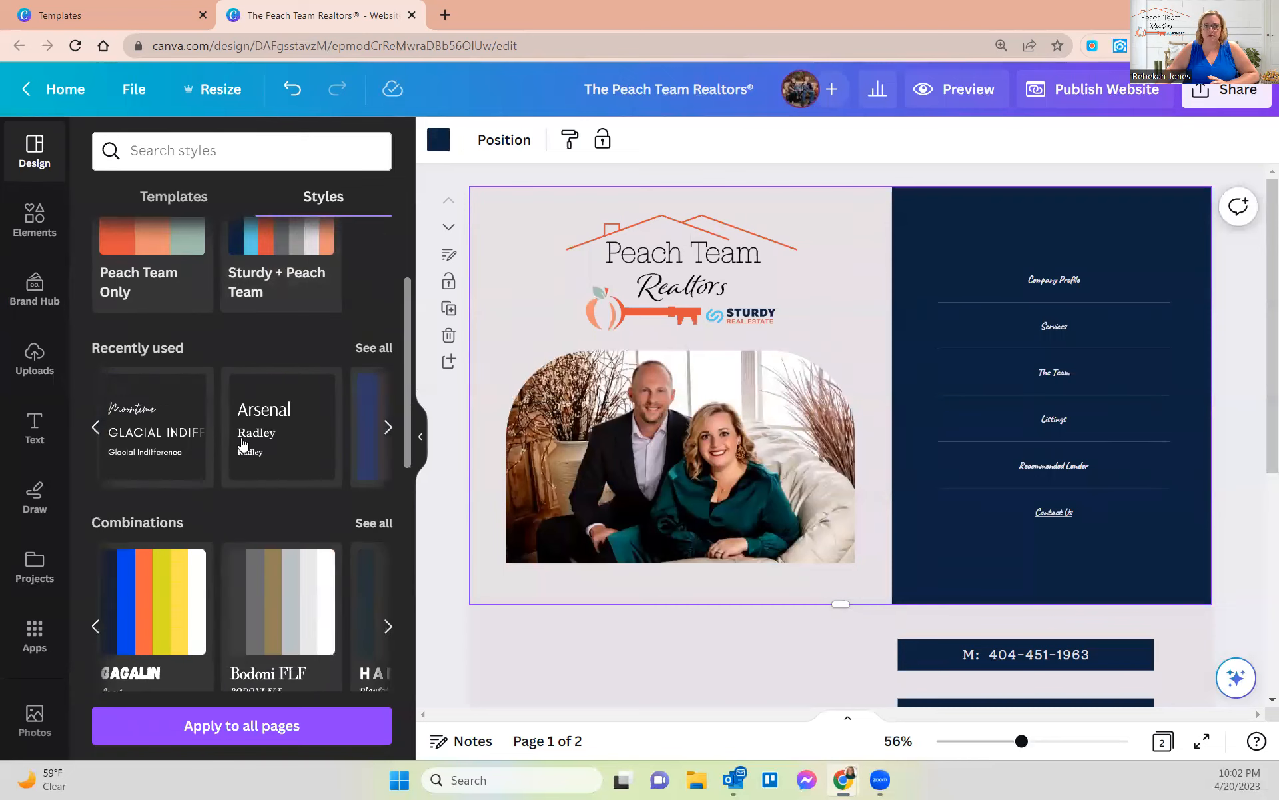
left_click(157, 443)
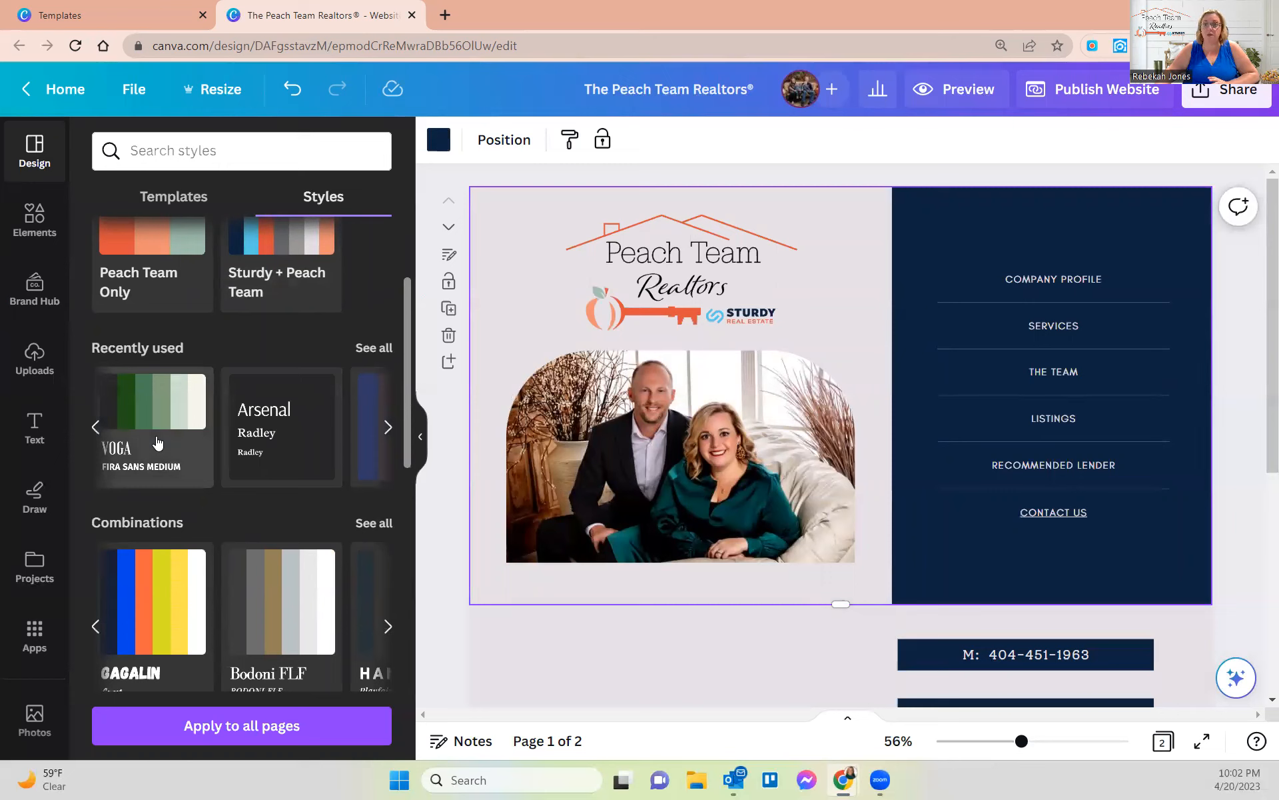
left_click(676, 478)
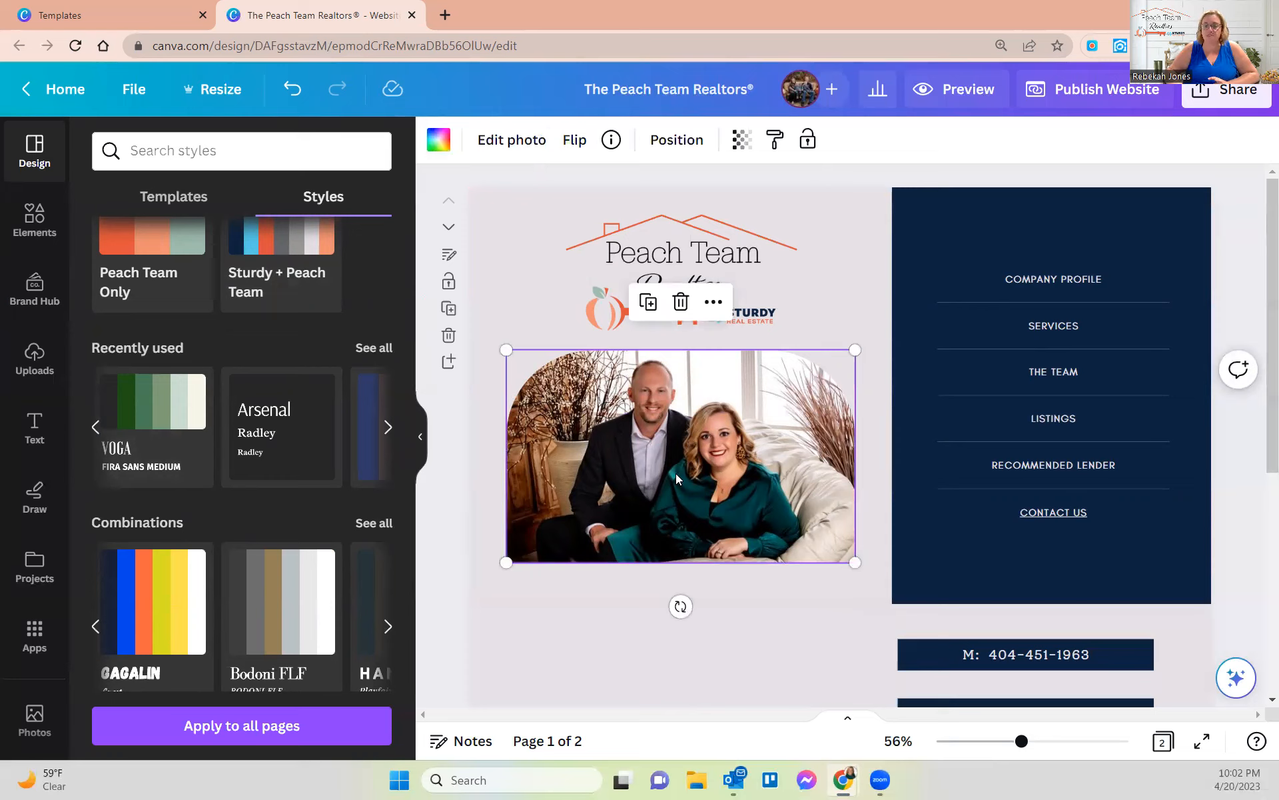
- Delete the couple's photo, leaving the arched frame empty
key("Delete")
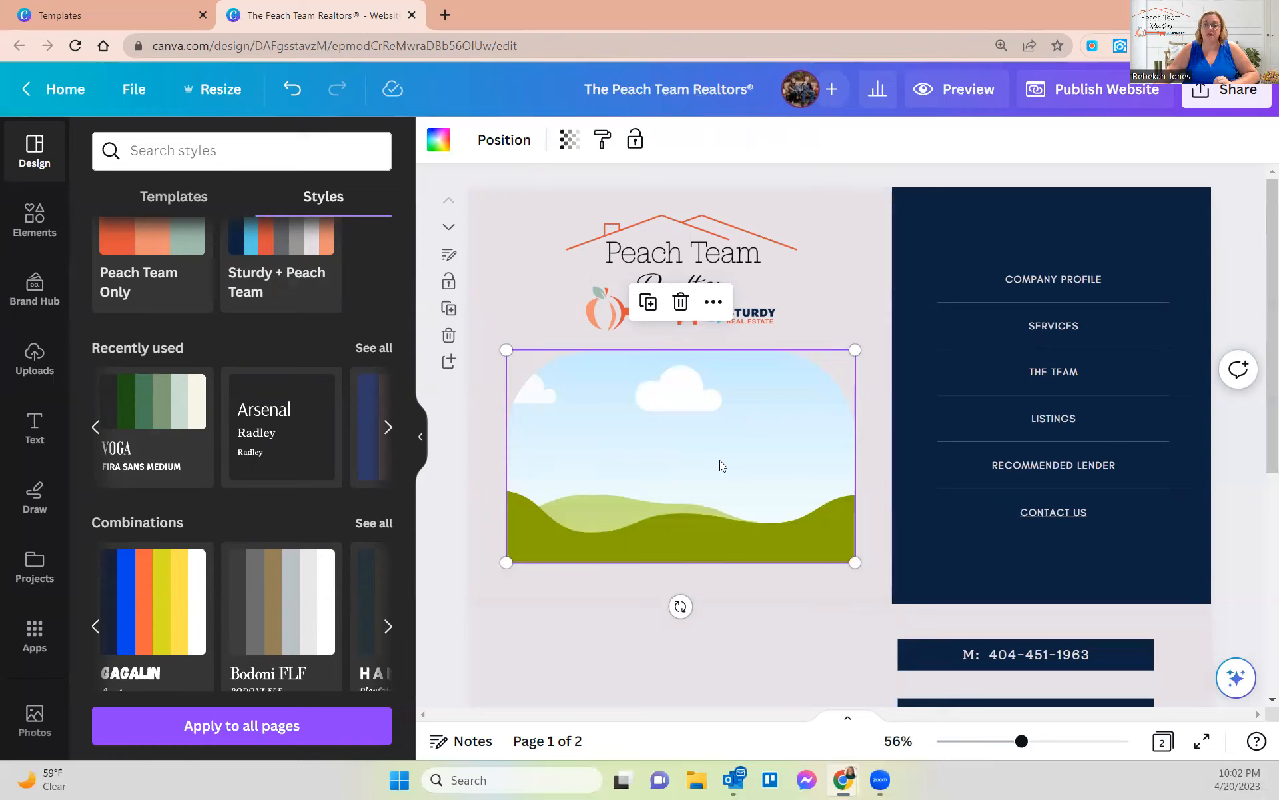
scroll(306, 403, "up", 1)
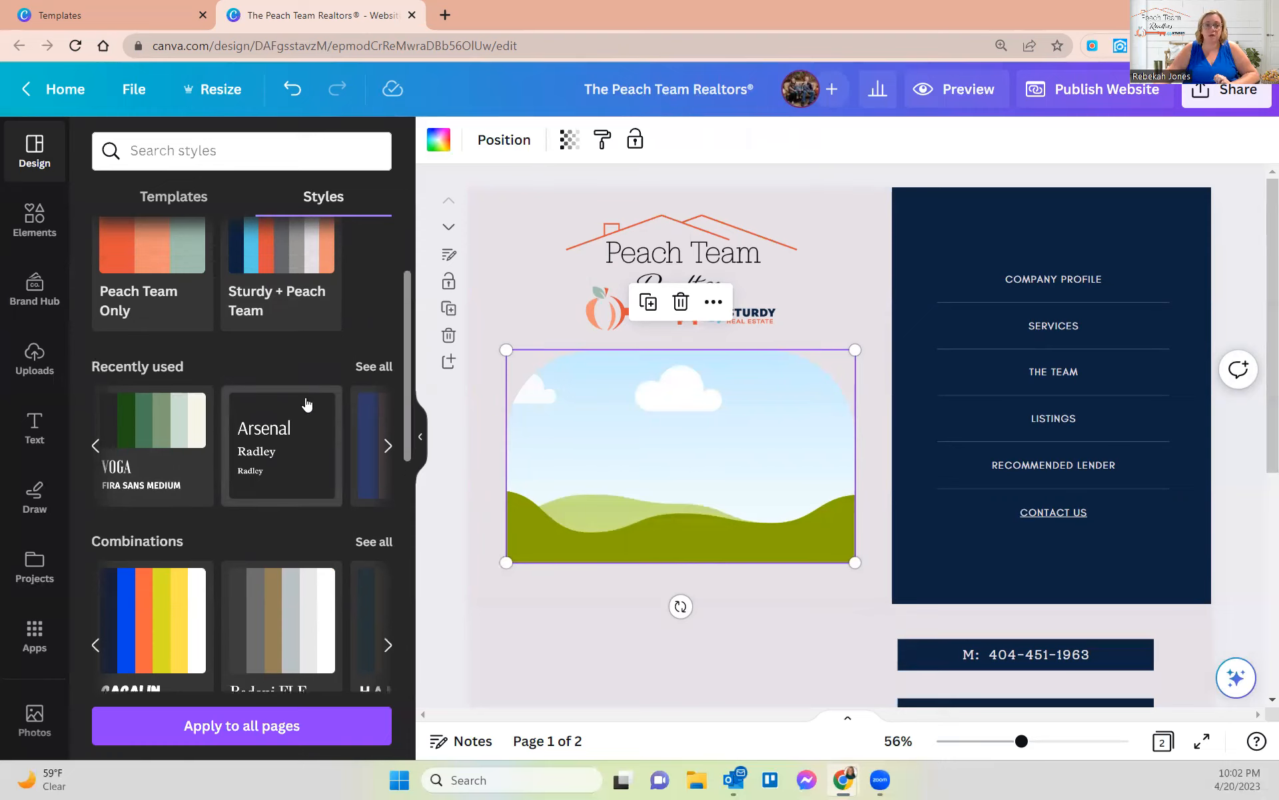
scroll(306, 403, "up", 3)
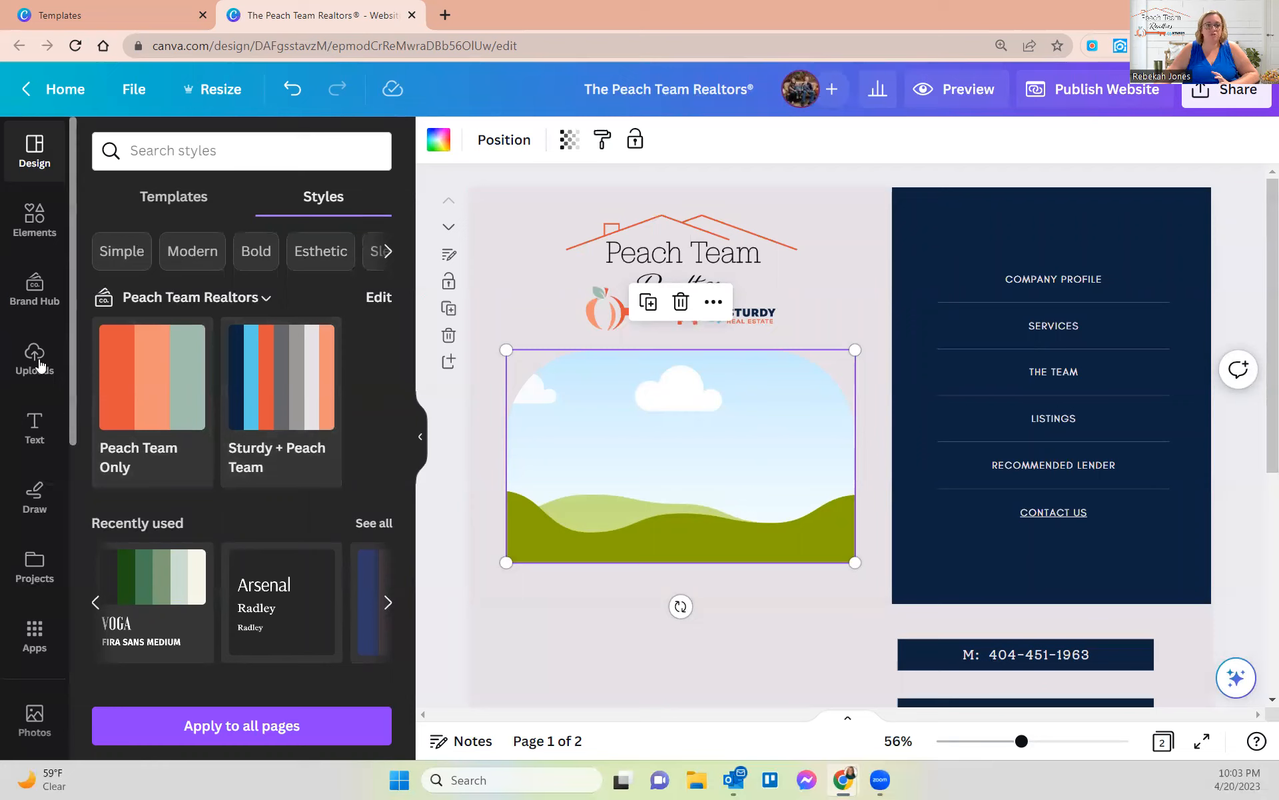
- Try the Sturdy brand logo in the empty frame and browse all brand logos
left_click(34, 288)
scroll(224, 446, "down", 3)
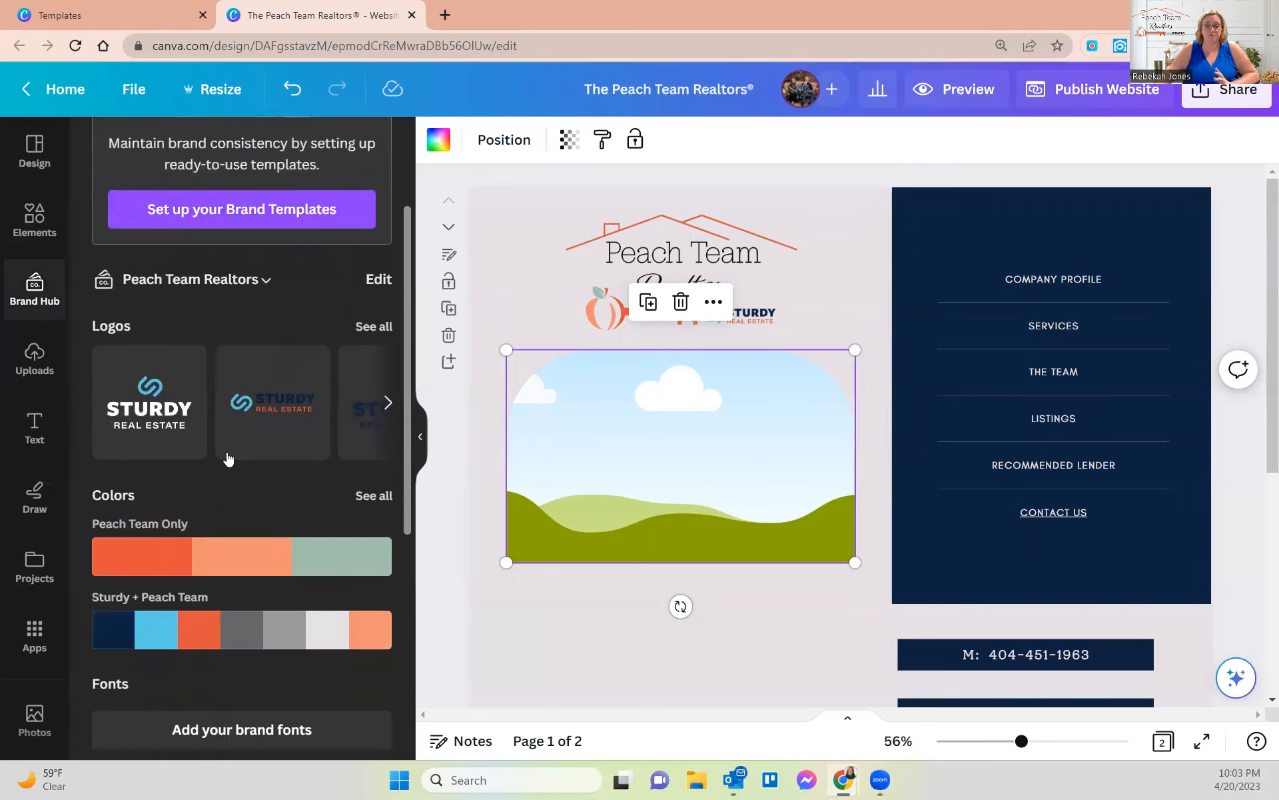
left_click_drag(149, 434, 633, 455)
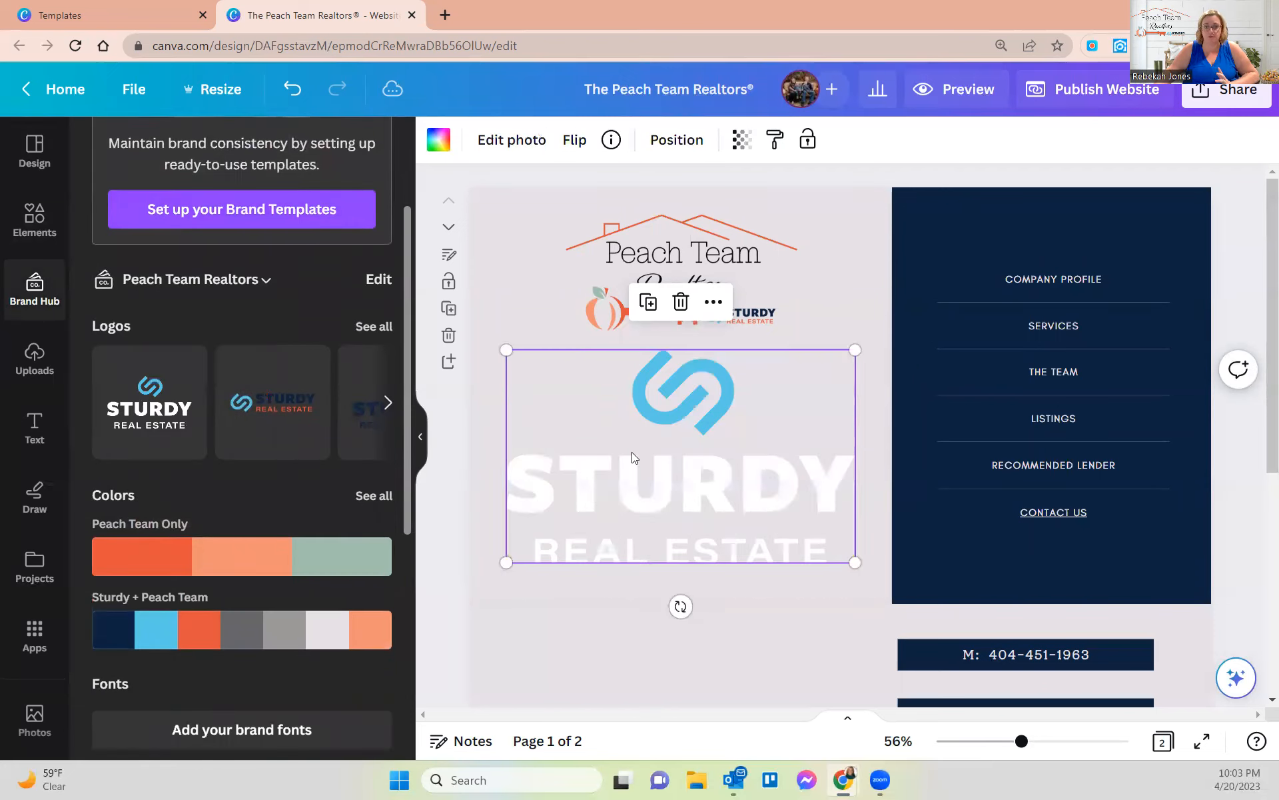
left_click(373, 327)
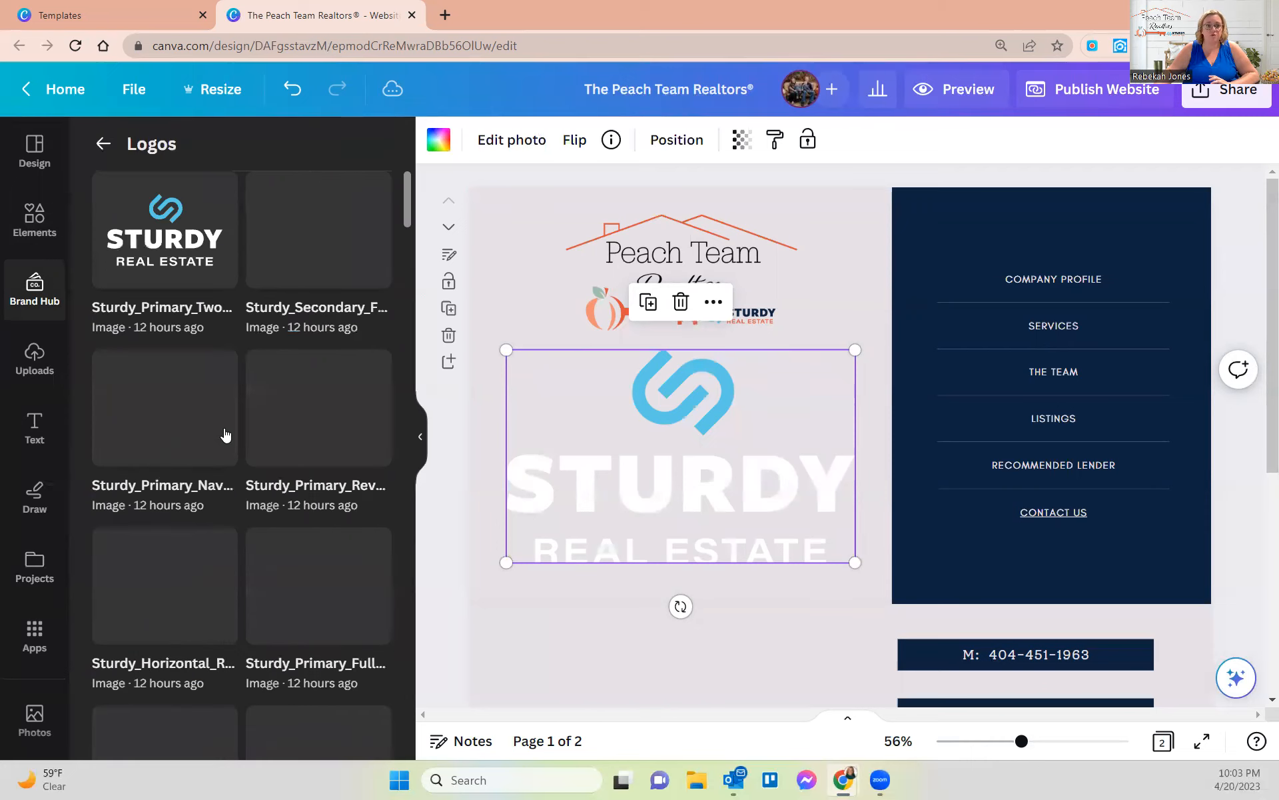
scroll(225, 435, "down", 10)
scroll(152, 249, "up", 6)
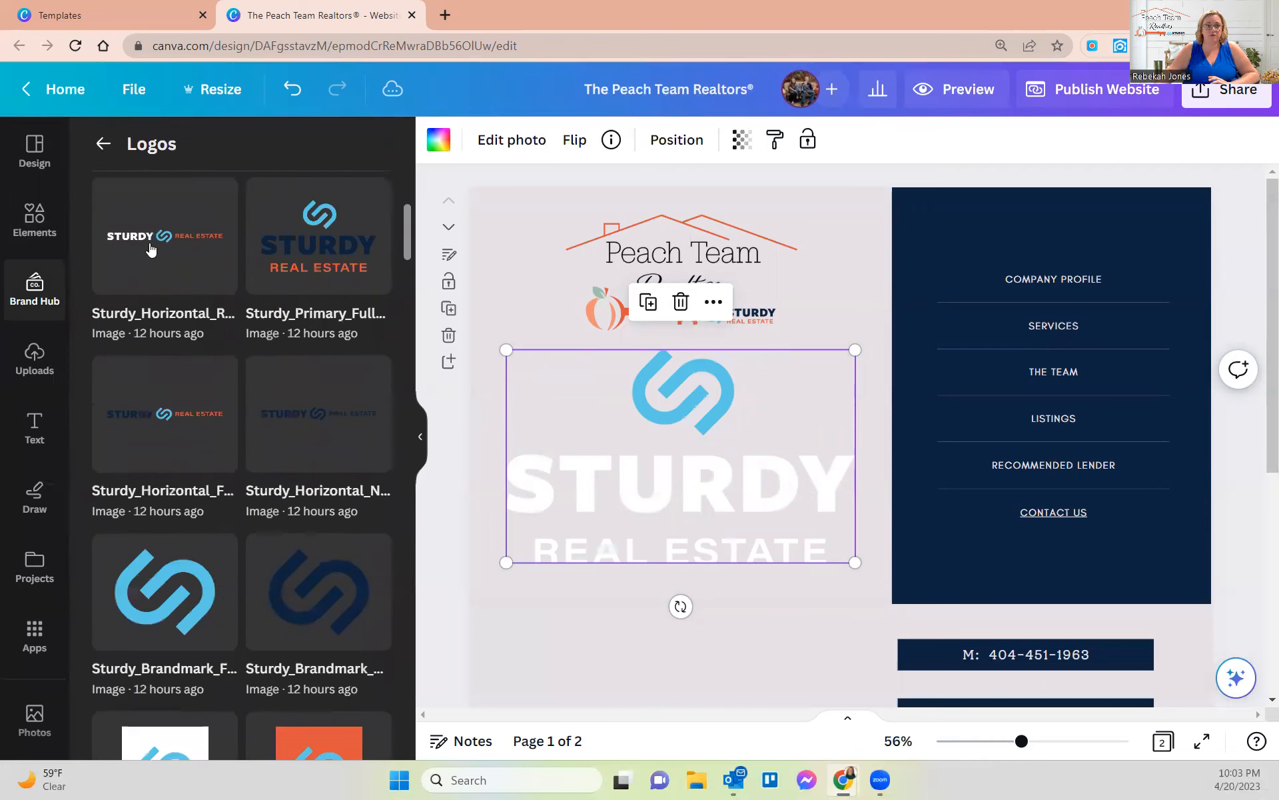
left_click(103, 143)
scroll(288, 426, "down", 6)
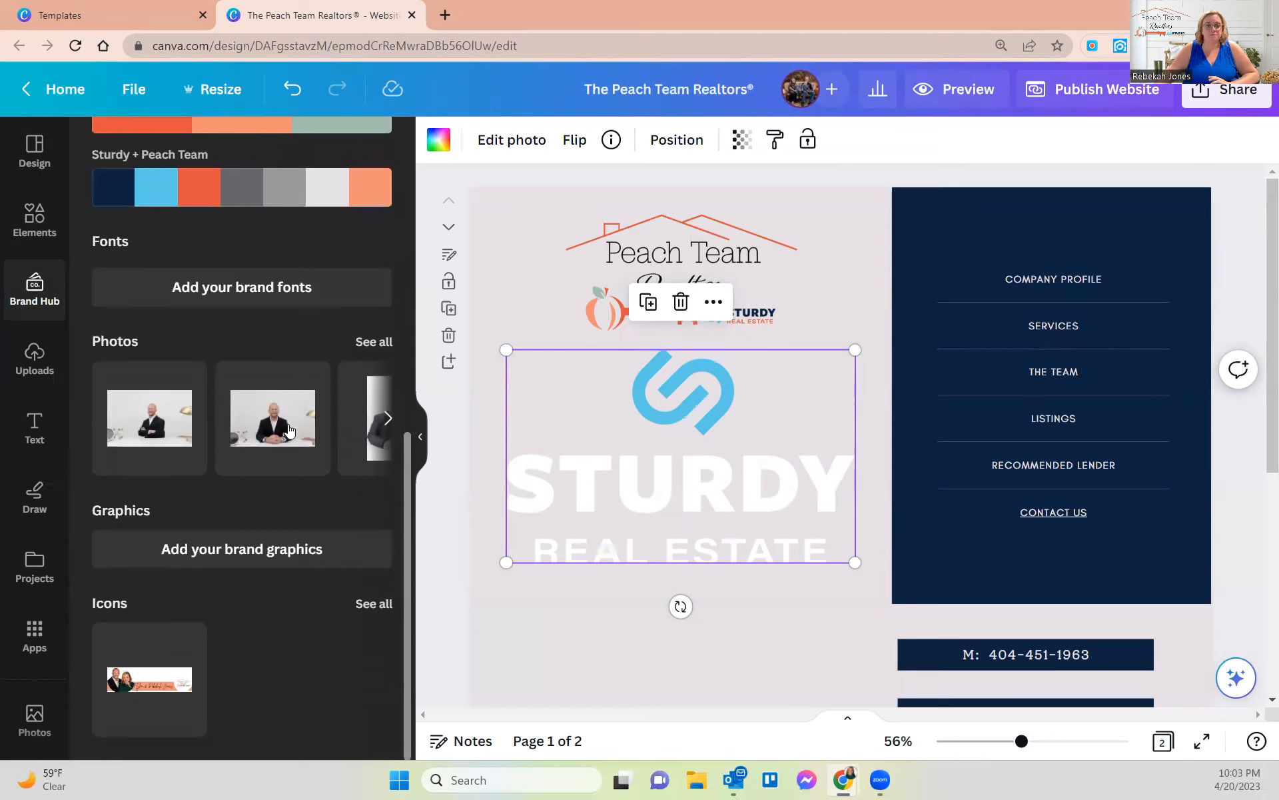
- Drag the brand photo 2D0A7356 new.jpg into the arched frame
left_click(374, 342)
scroll(220, 406, "down", 5)
scroll(232, 402, "down", 10)
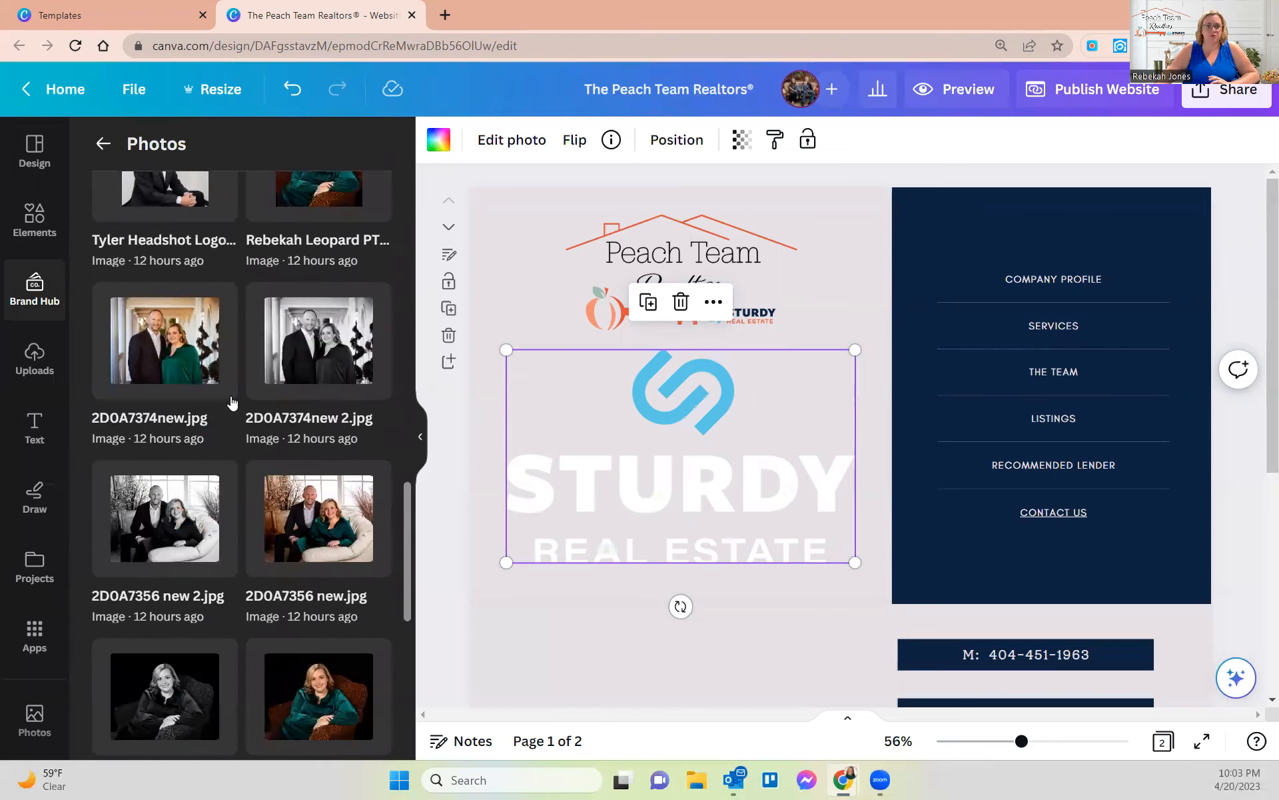
scroll(232, 402, "down", 3)
left_click_drag(294, 354, 731, 433)
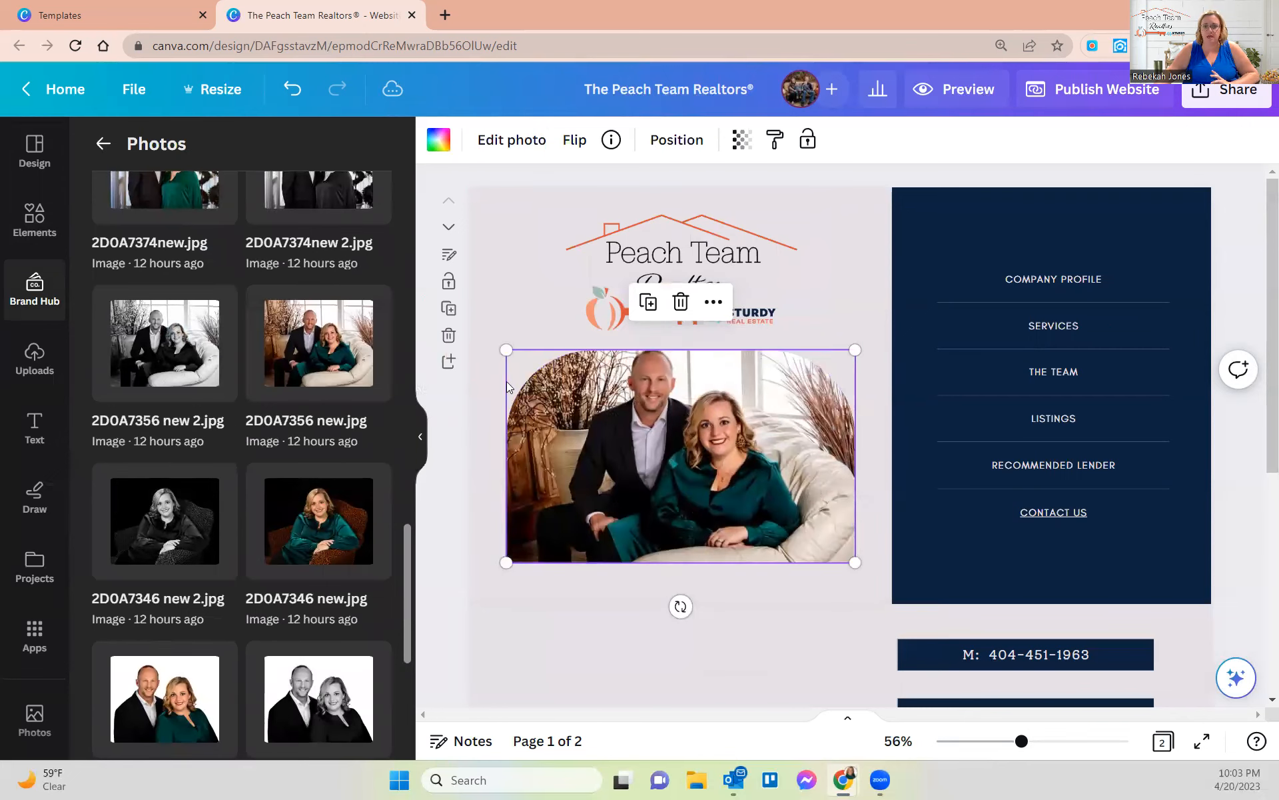
- Shift the photo slightly lower inside the frame and confirm the crop
double_click(675, 473)
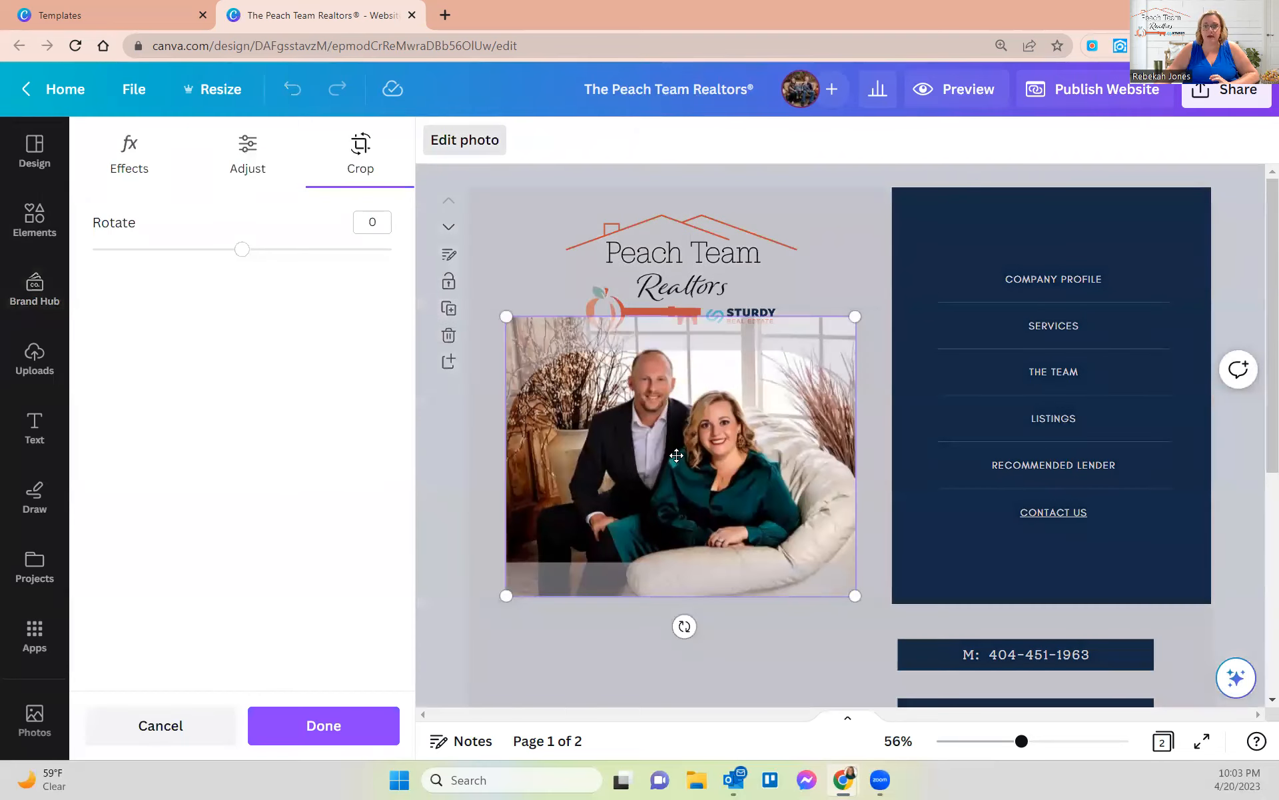
left_click_drag(675, 461, 675, 476)
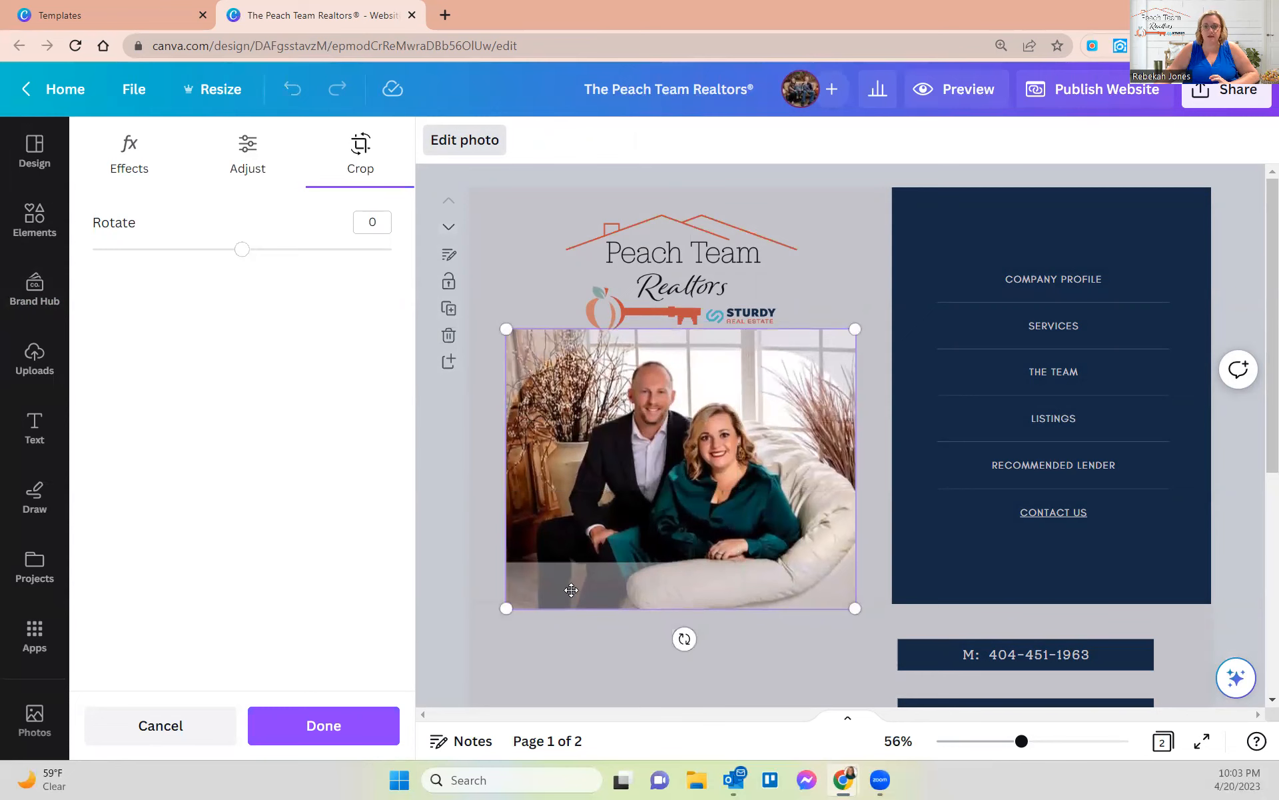
left_click(486, 476)
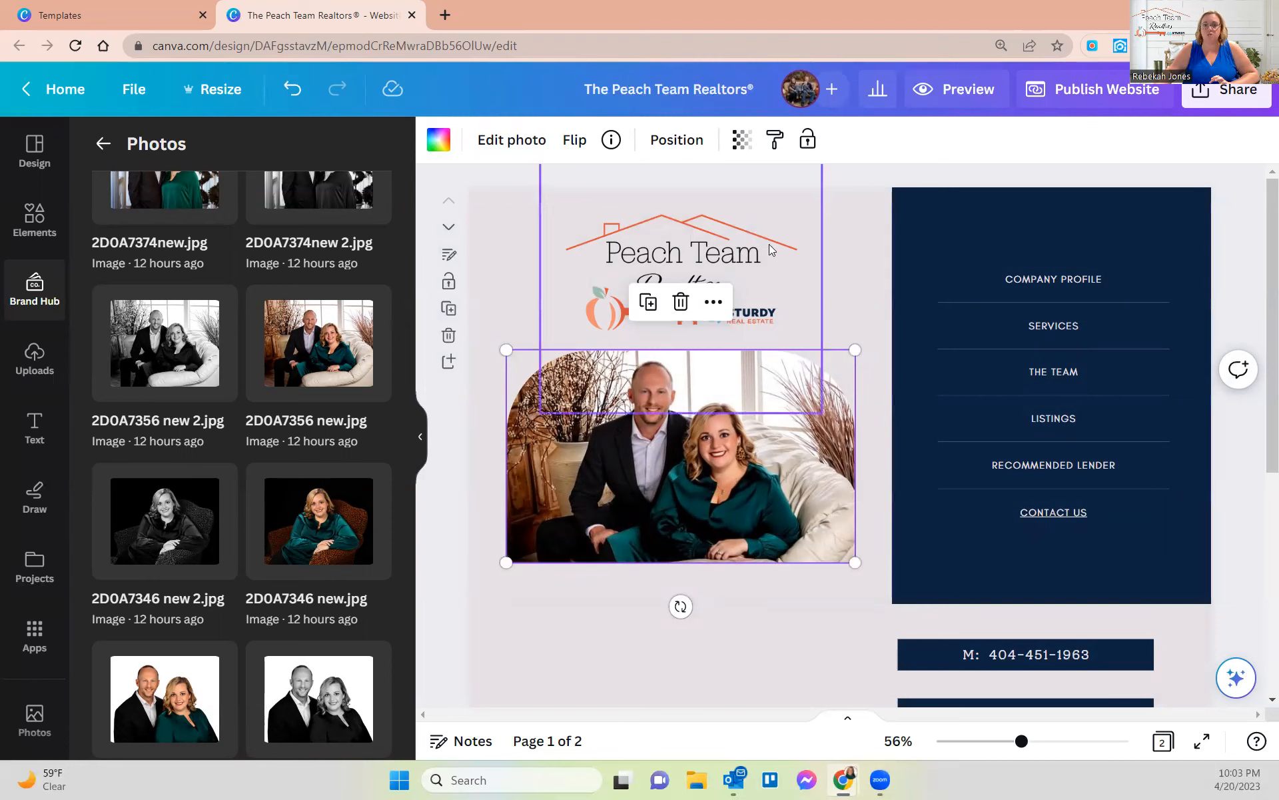
left_click(458, 494)
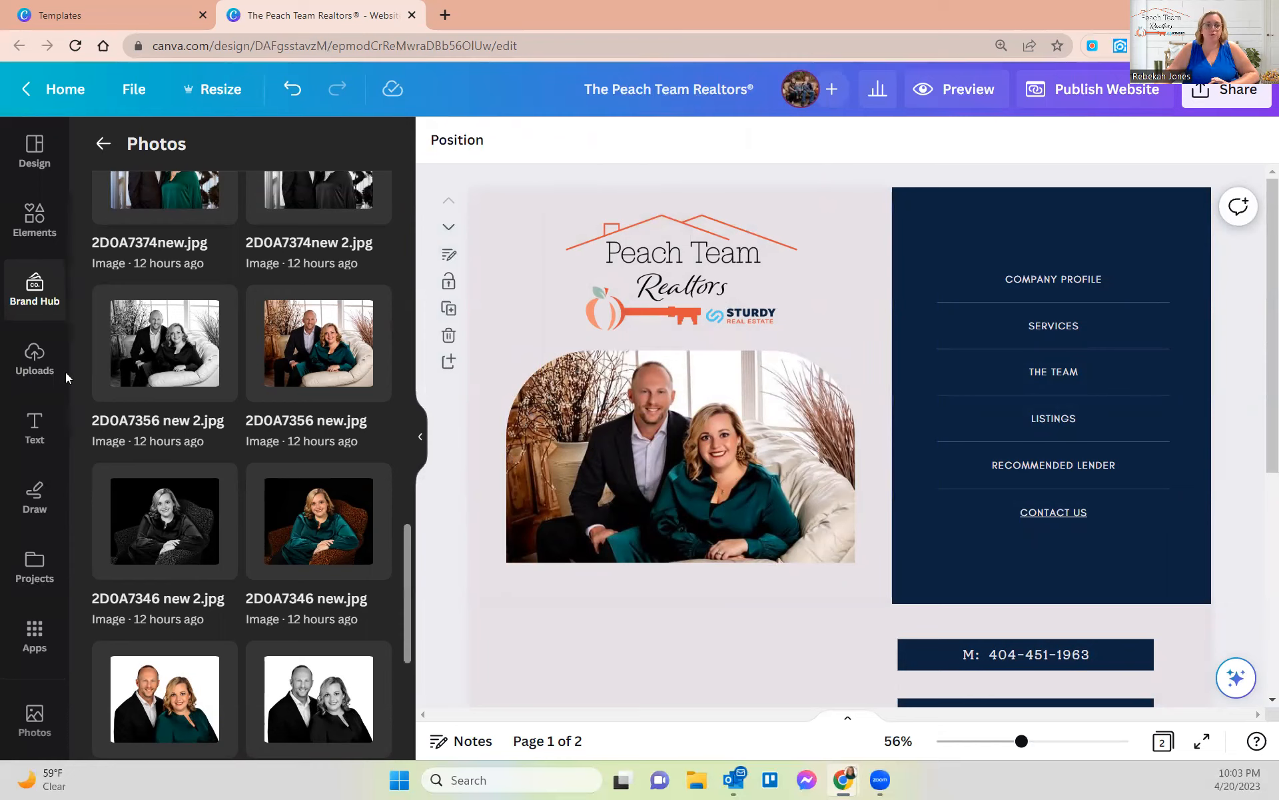
left_click(34, 355)
- Scroll through the uploaded images, then collapse the side panel to enlarge the page
scroll(316, 441, "down", 5)
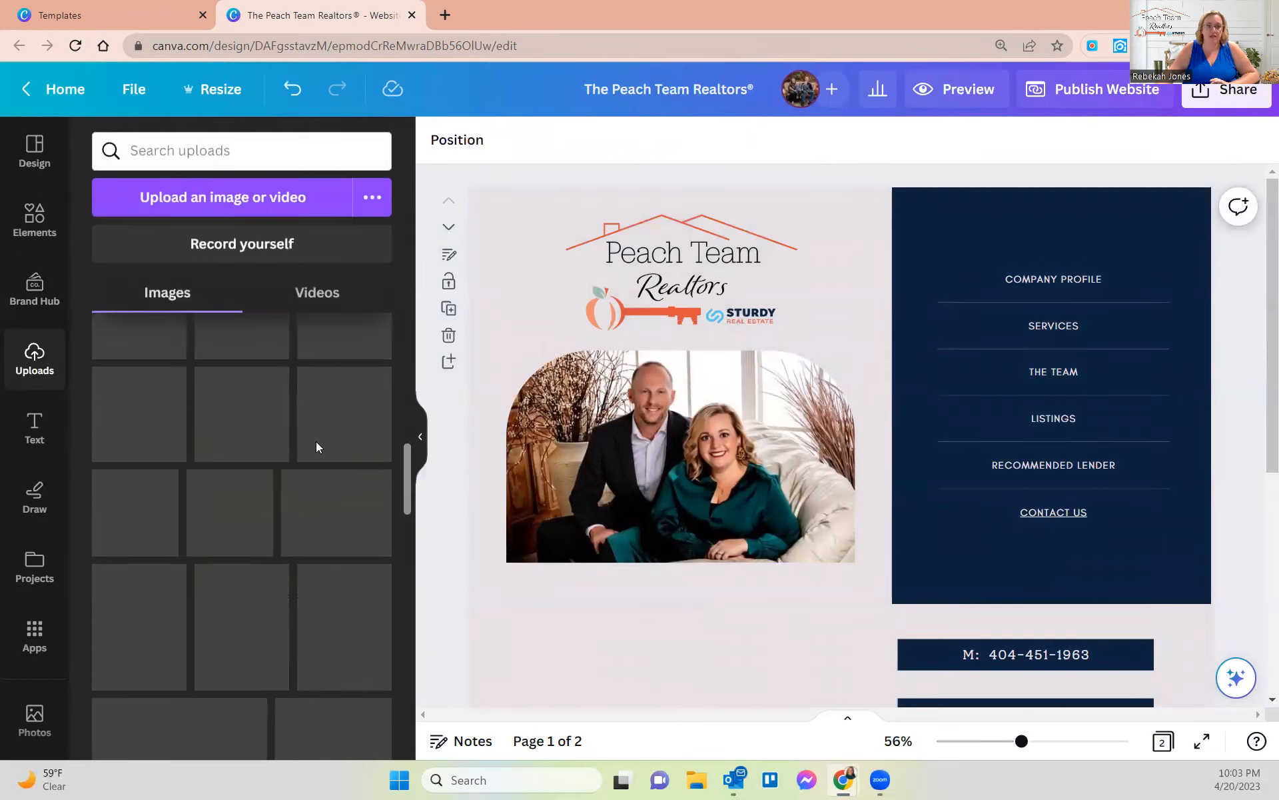
scroll(316, 441, "down", 5)
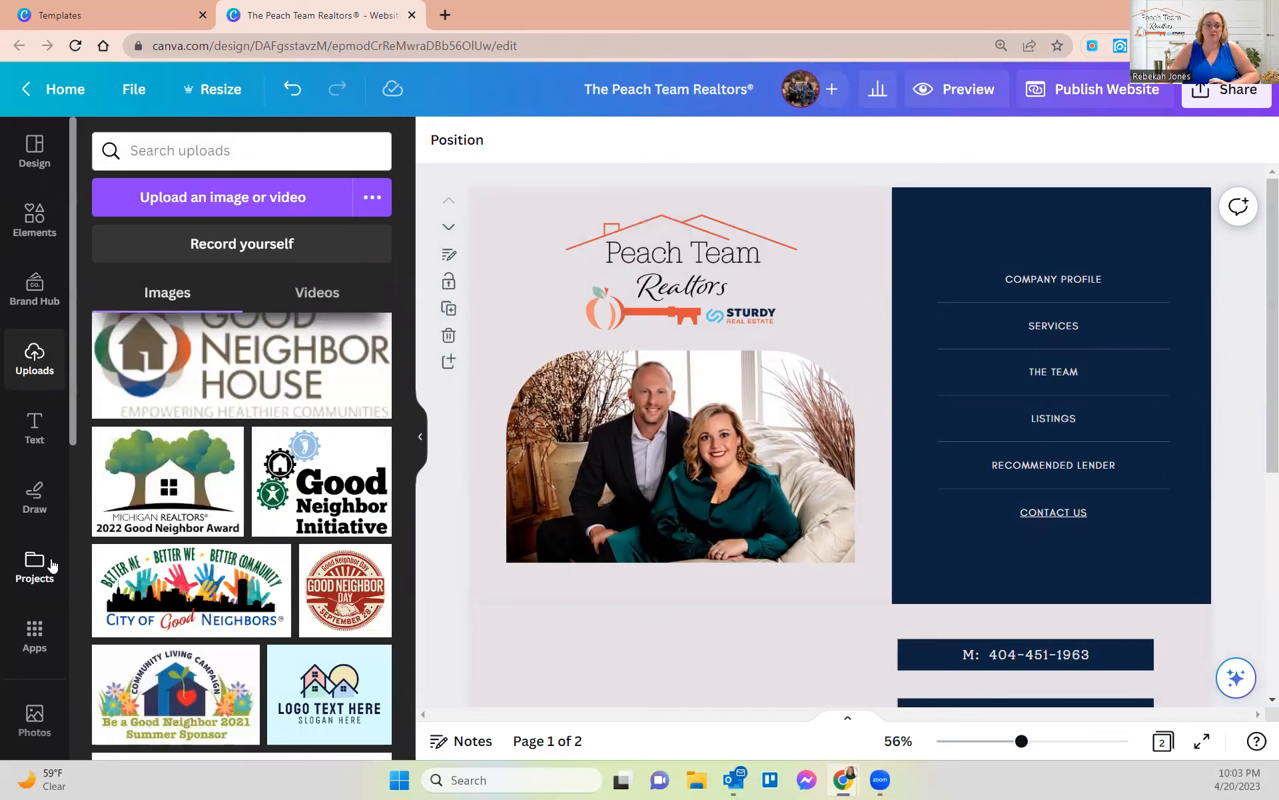
scroll(40, 560, "down", 5)
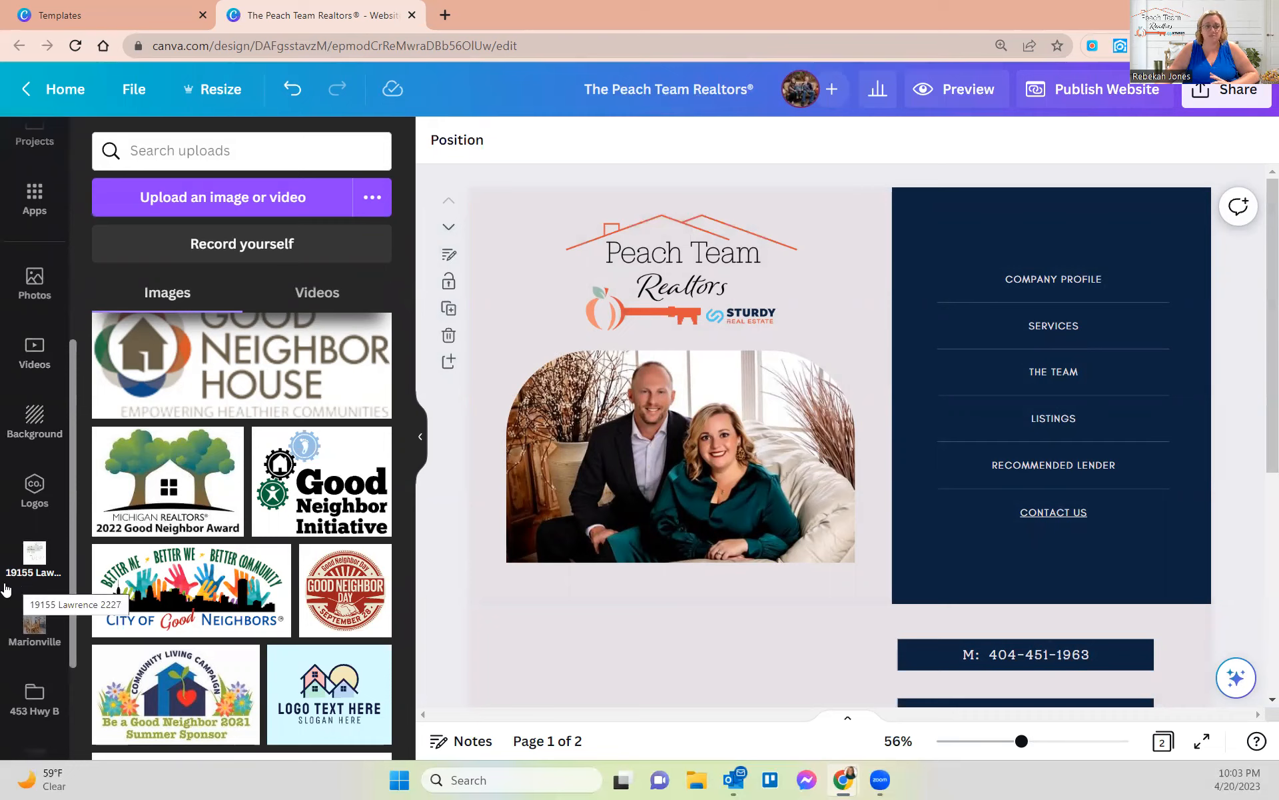
scroll(37, 707, "down", 3)
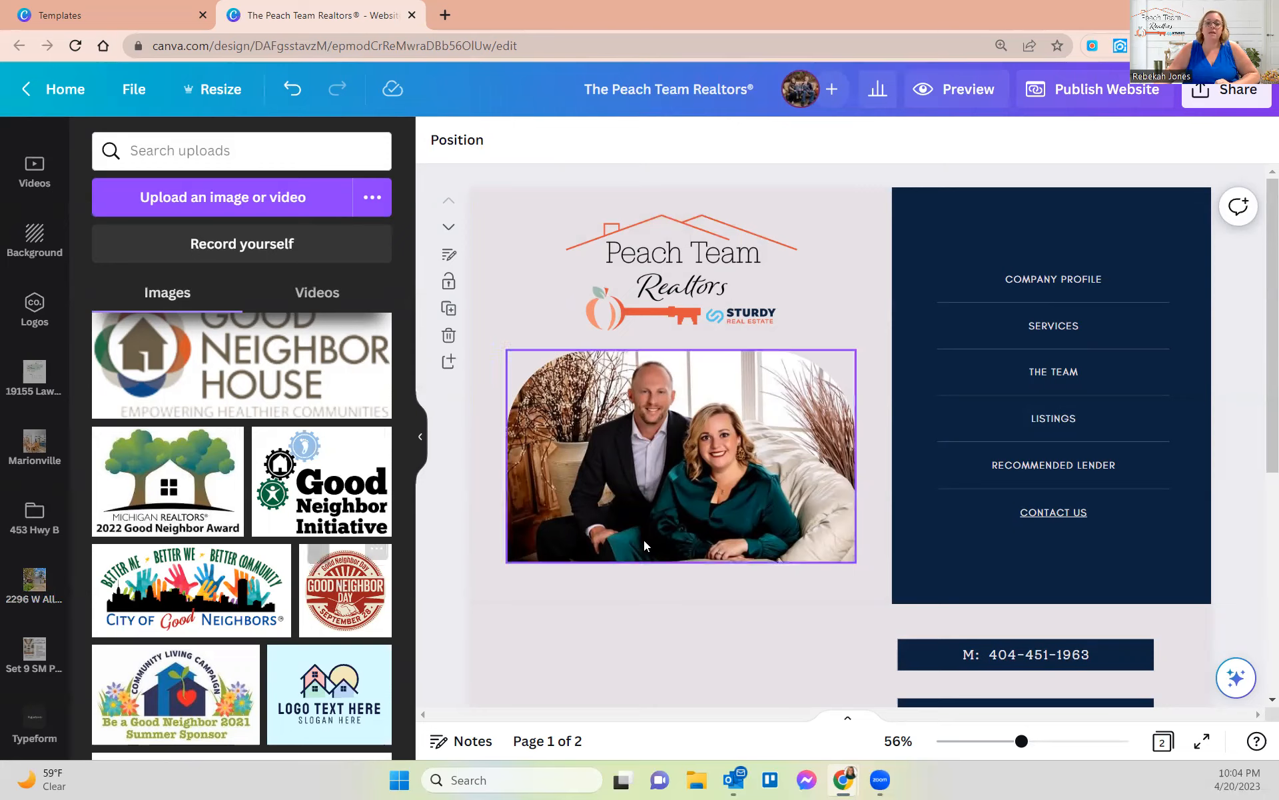
left_click(420, 437)
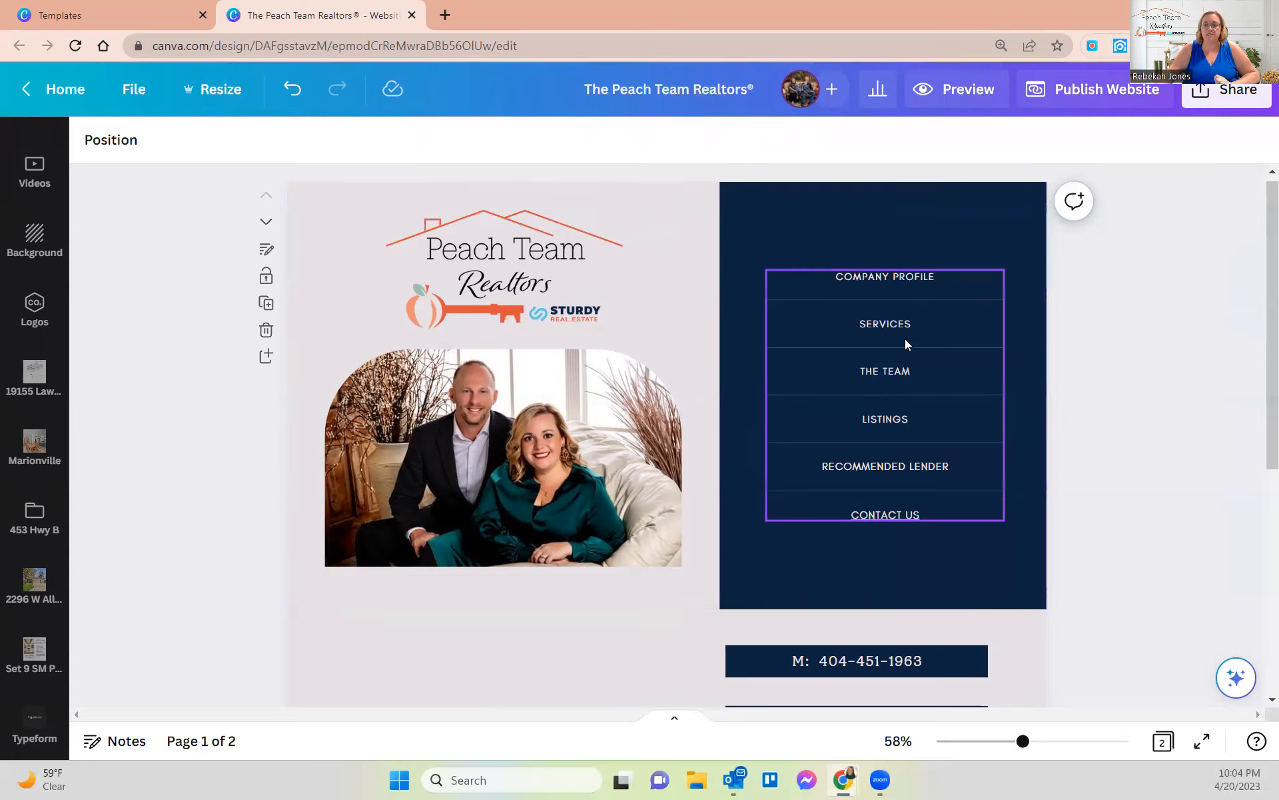
- Select the COMPANY PROFILE label text and look for a link option
left_click(883, 278)
double_click(884, 277)
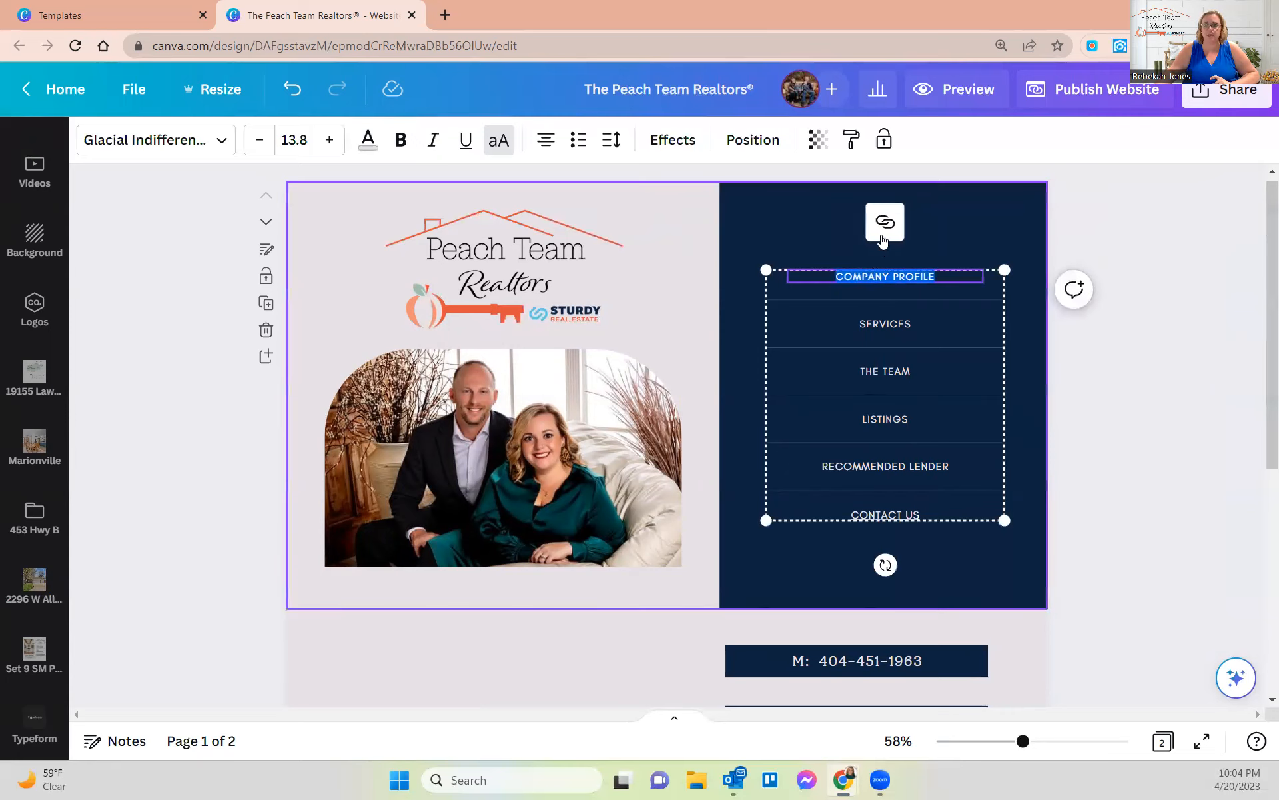
left_click(869, 276)
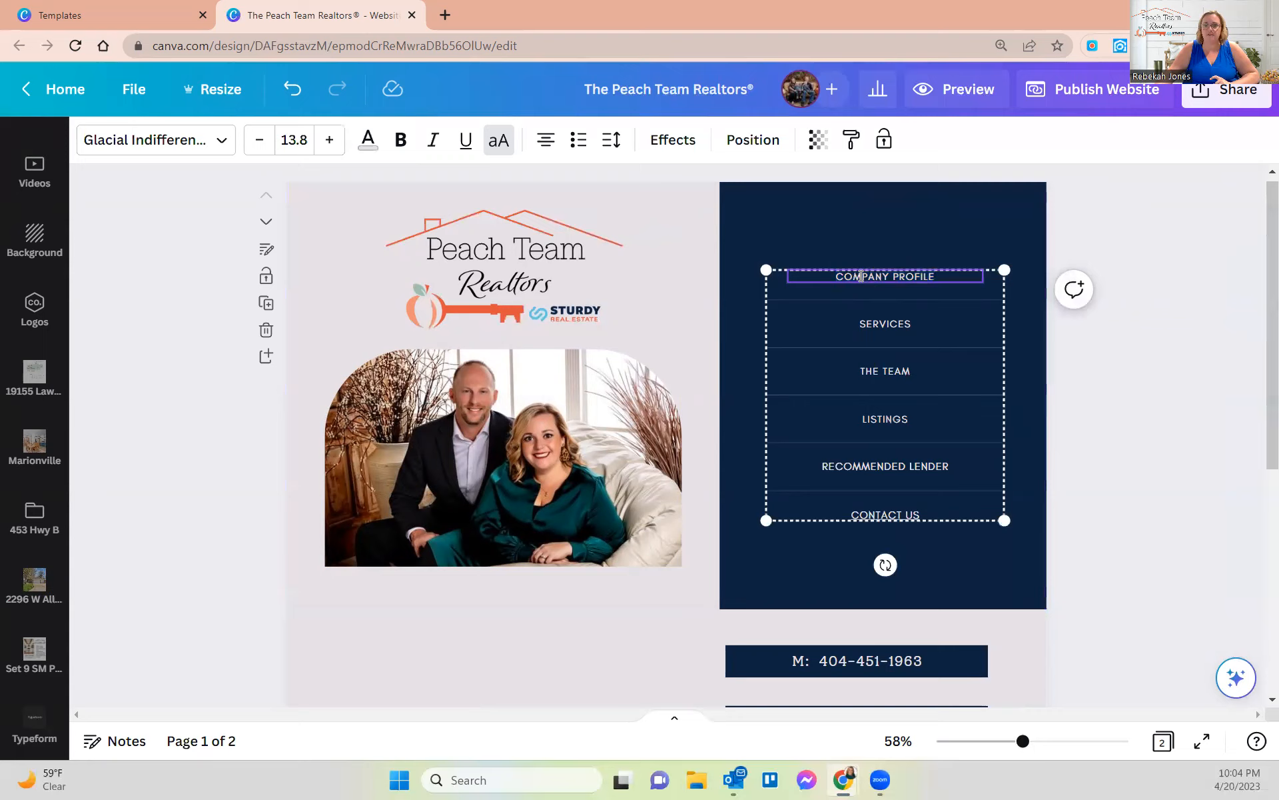
double_click(860, 276)
left_click_drag(938, 275, 827, 276)
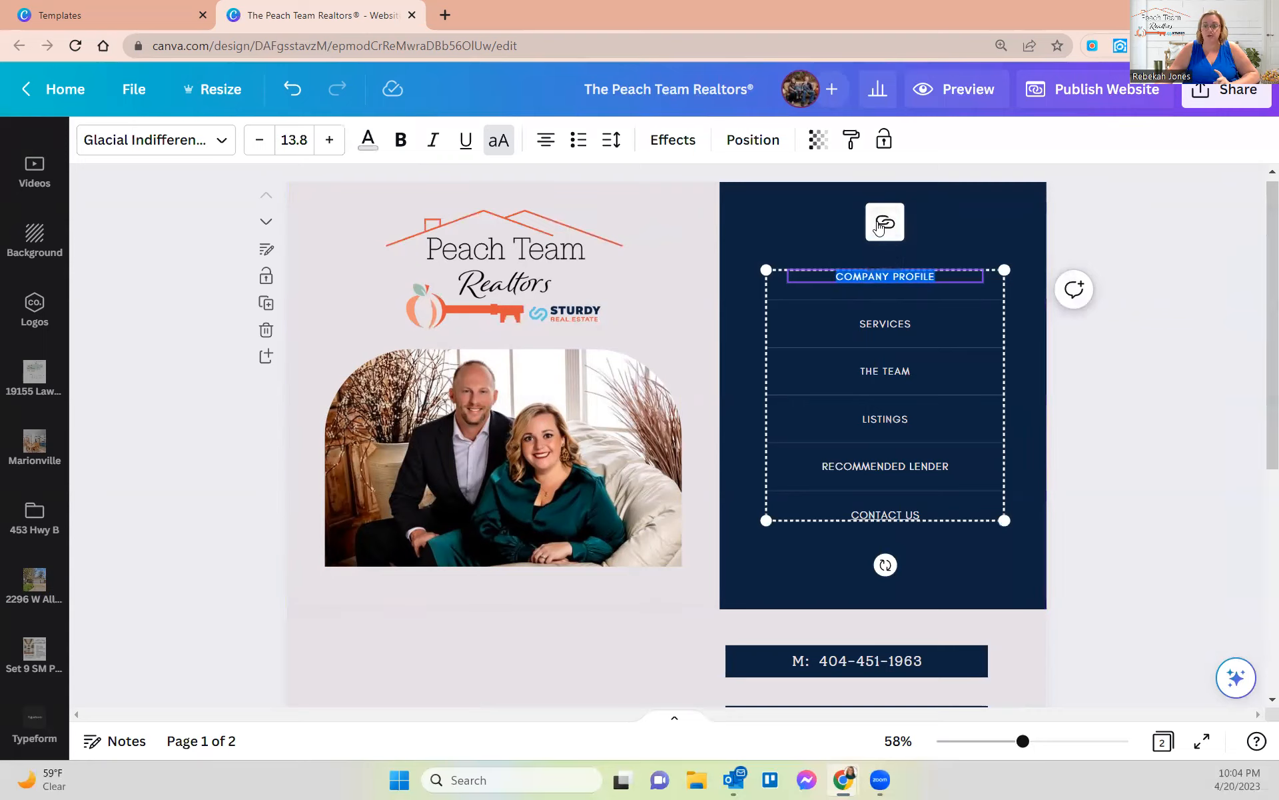
right_click(857, 277)
left_click(813, 272)
scroll(878, 296, "up", 3)
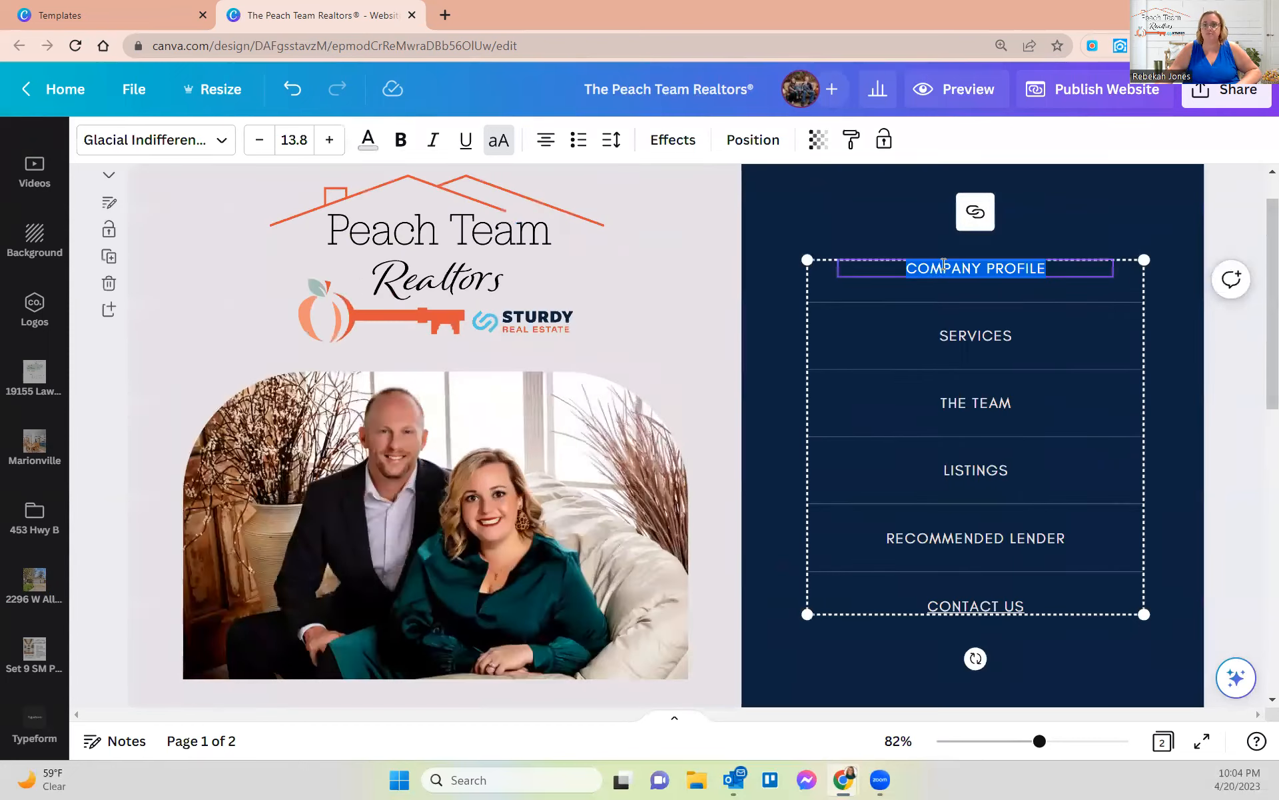
double_click(1024, 270)
left_click(995, 270)
left_click(858, 276)
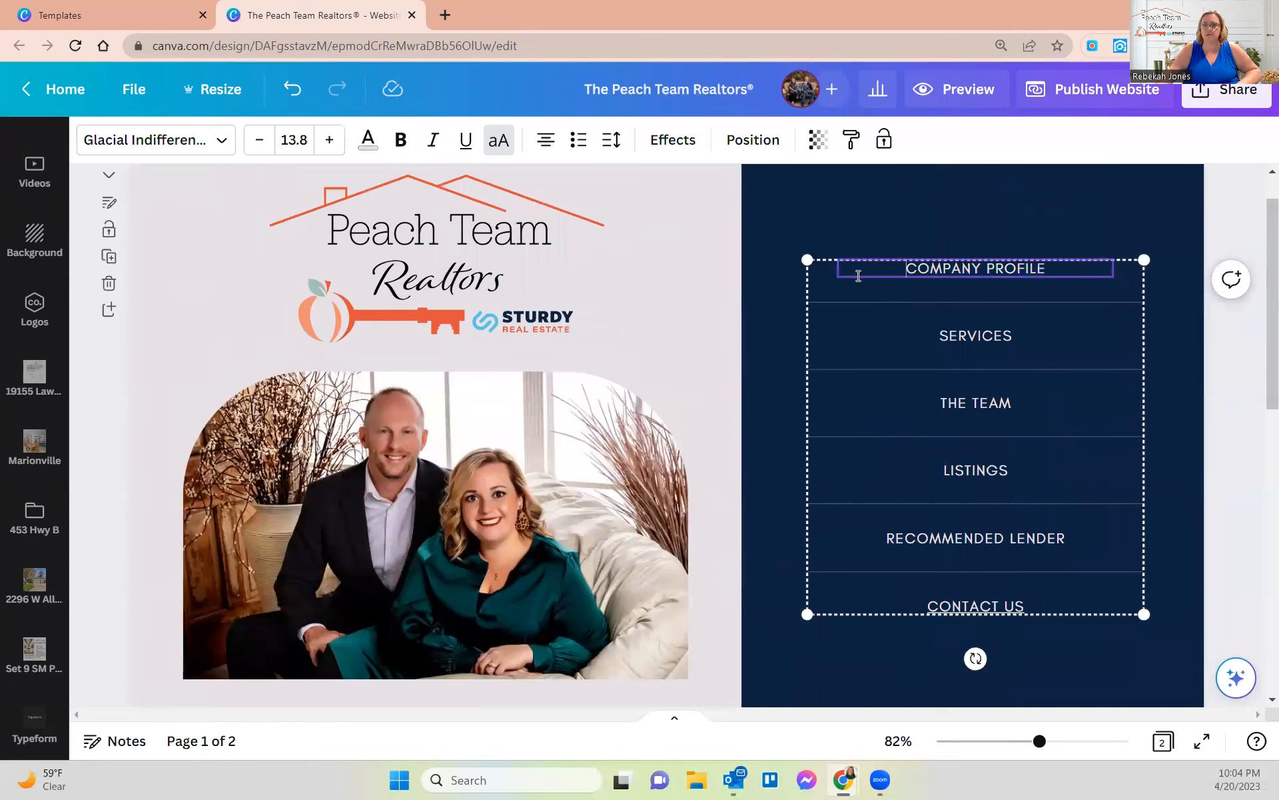
left_click(857, 223)
- Link COMPANY PROFILE to the pasted peachteamrealtors.sturdyre.com address, then open the team's Facebook page in a new tab
left_click(858, 272)
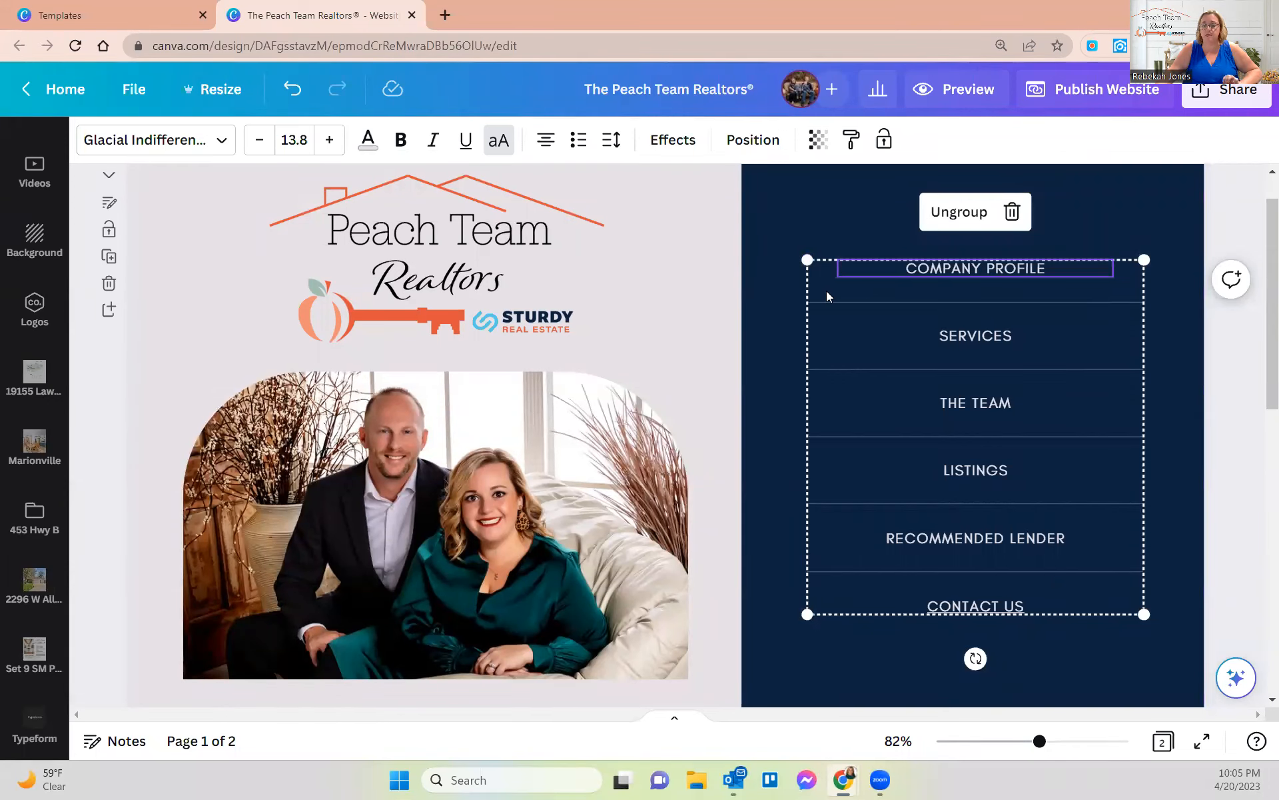
right_click(897, 268)
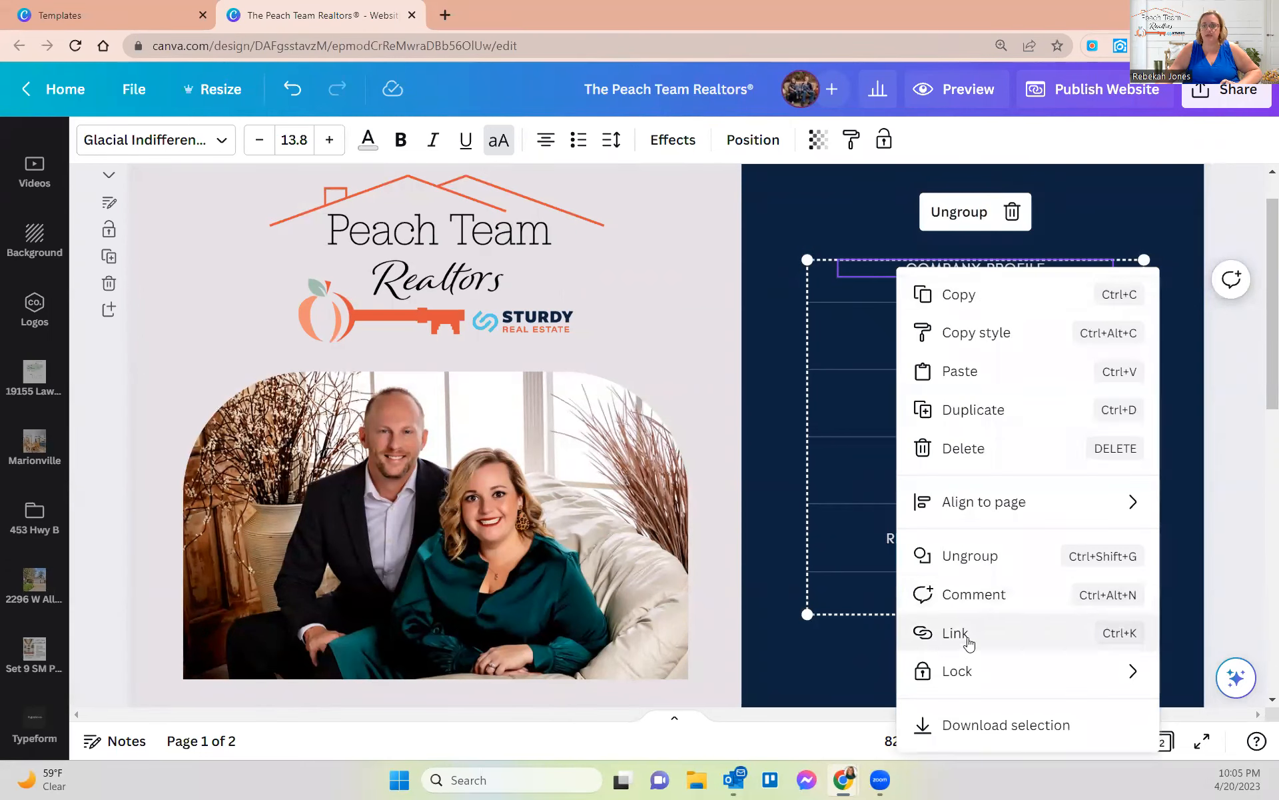
left_click(966, 636)
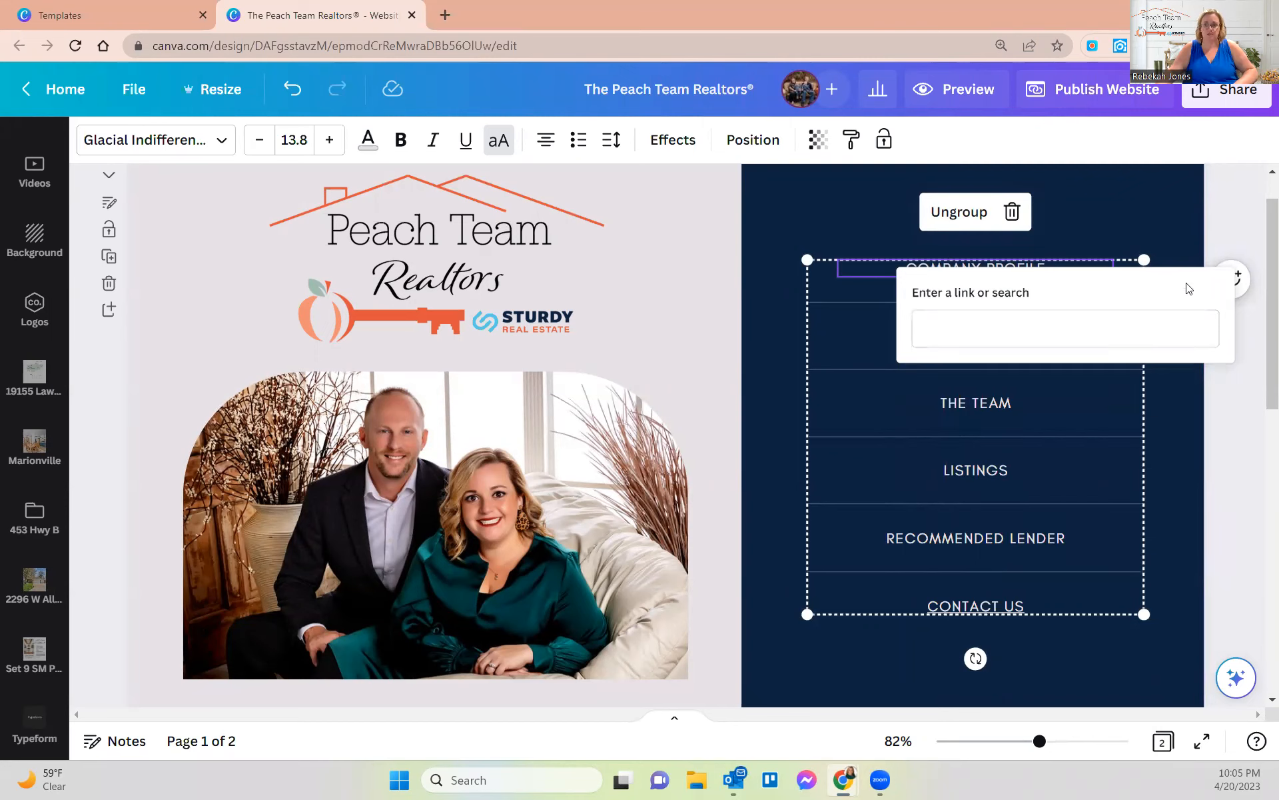
left_click(952, 336)
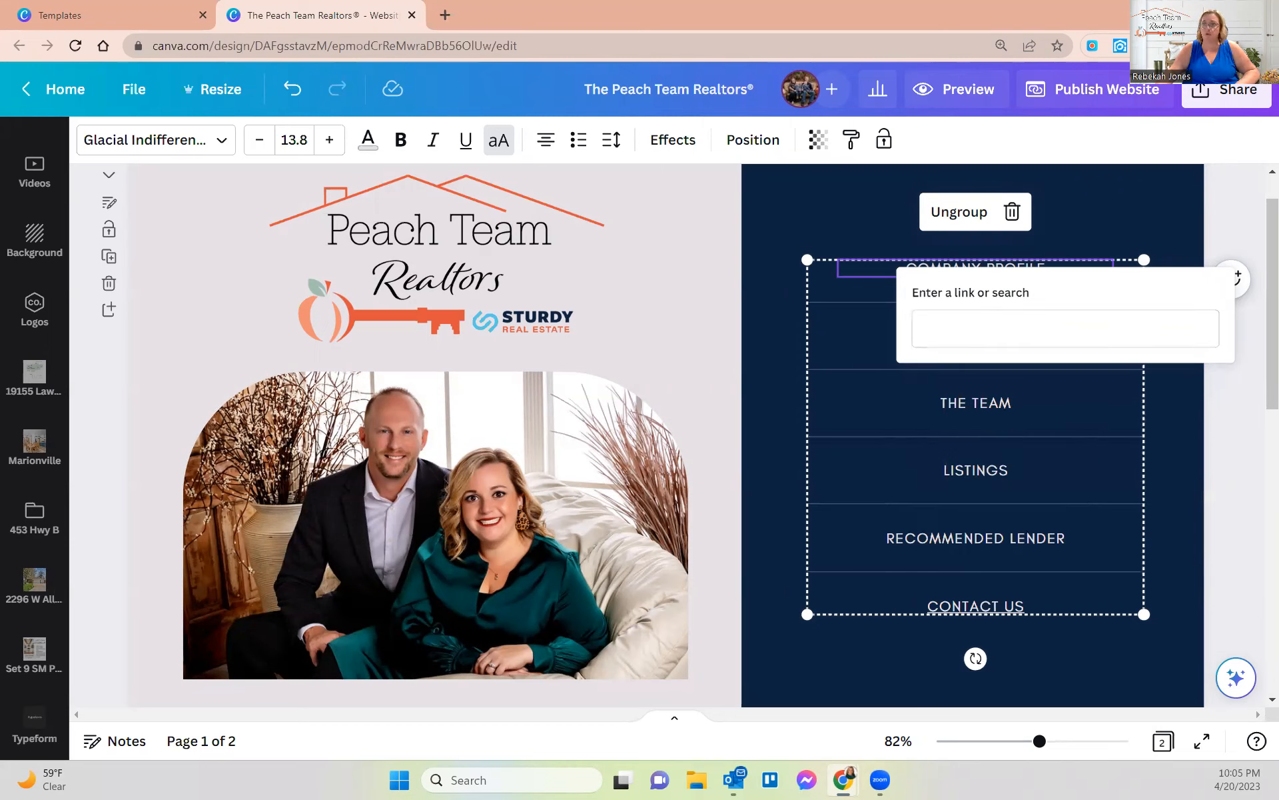
left_click(933, 333)
key("ctrl+v")
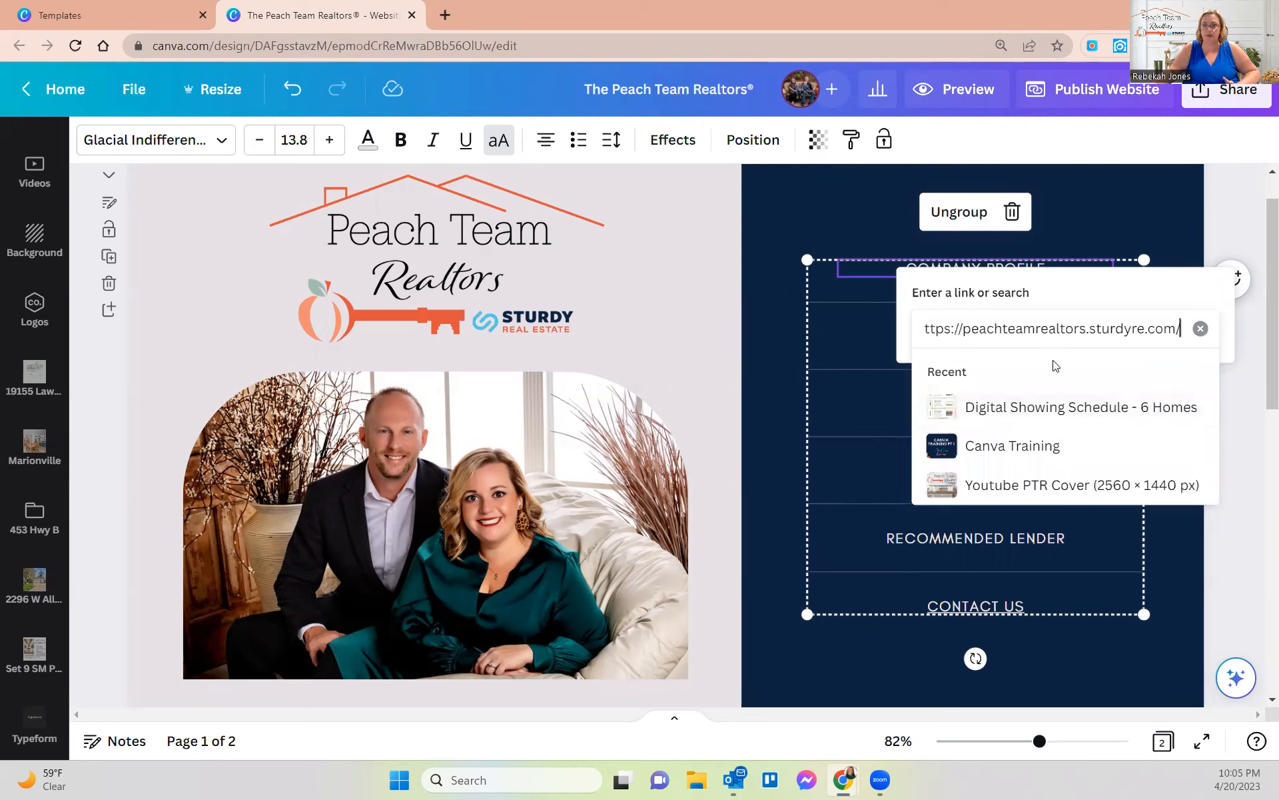
key("Return")
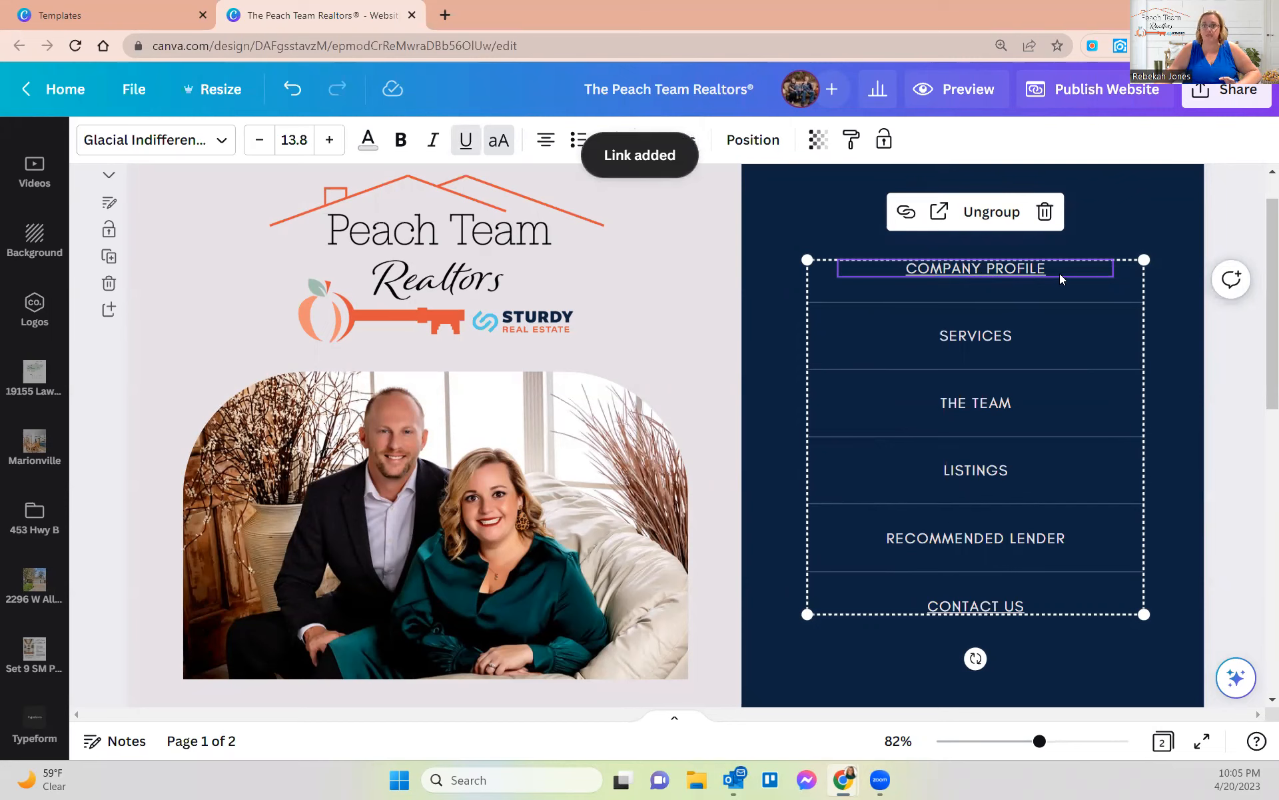
left_click(969, 340)
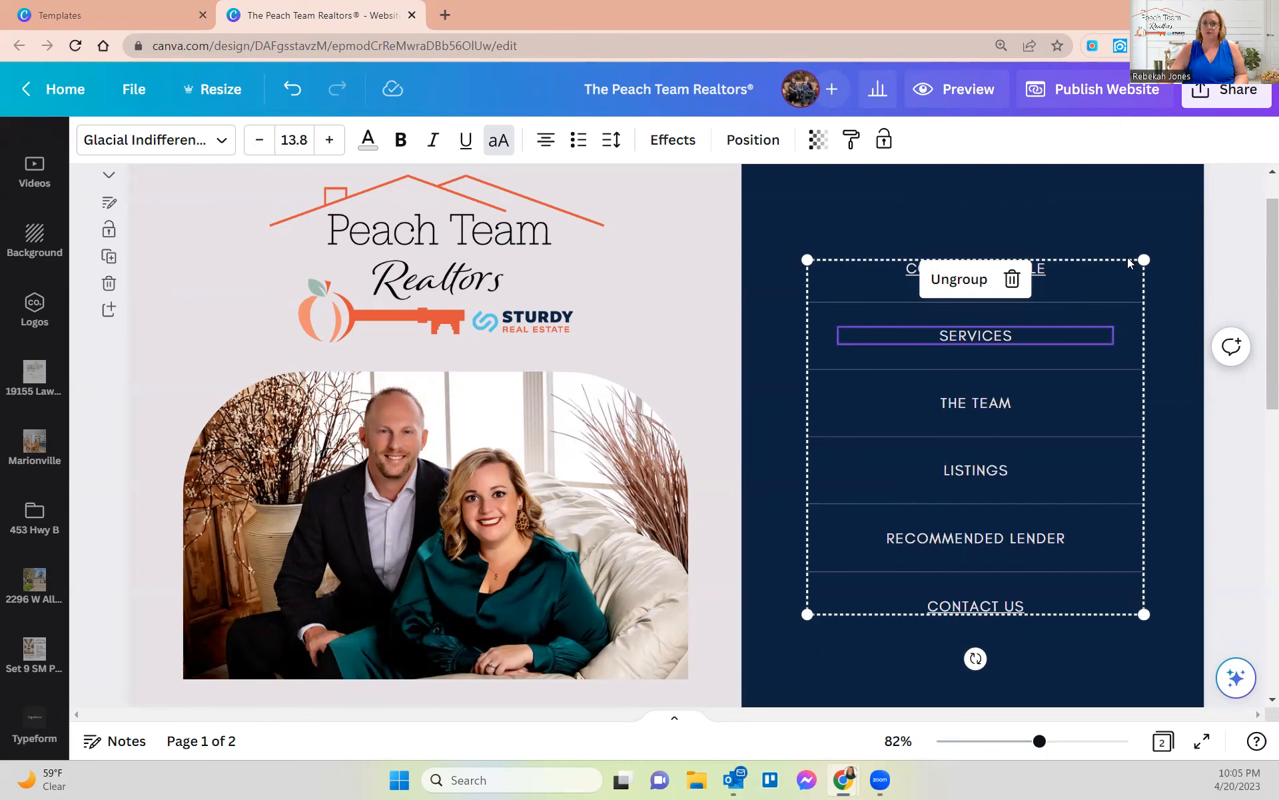
left_click_drag(504, 1, 504, 8)
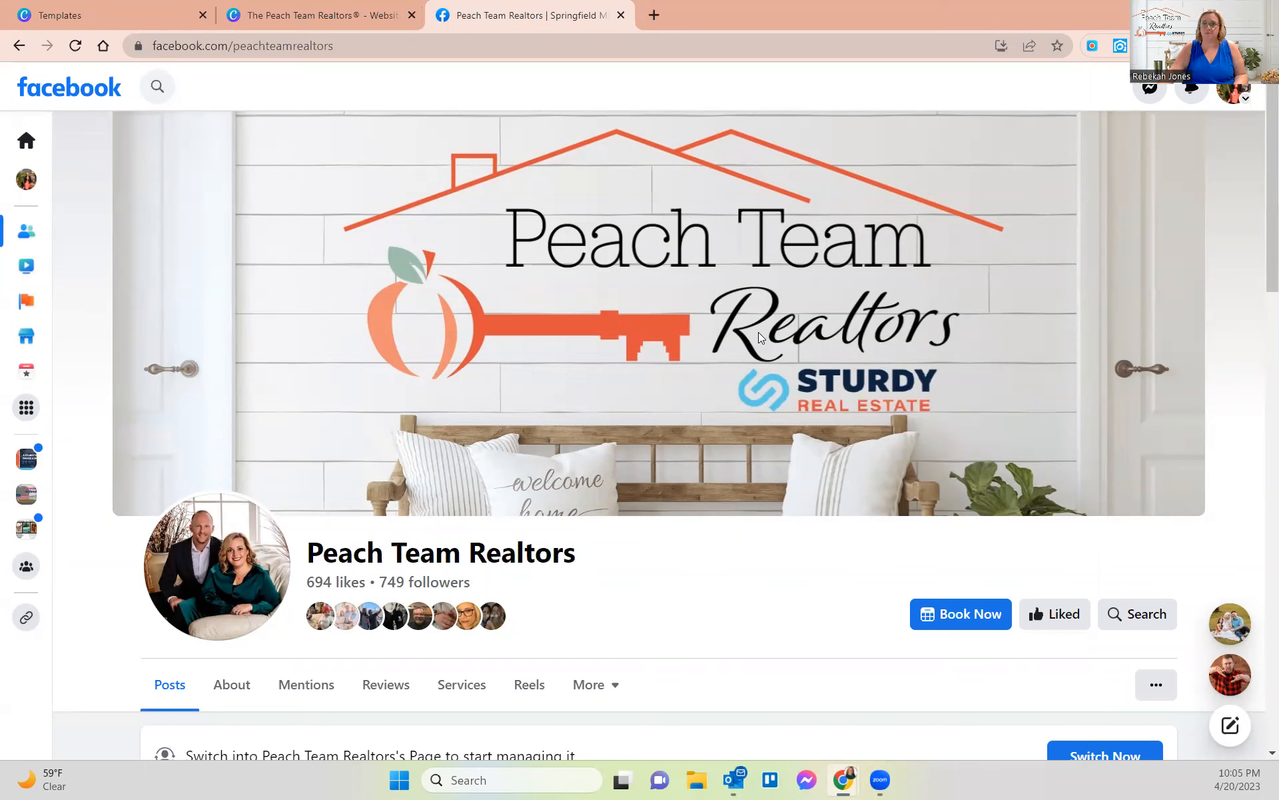
- Bring up the Services section of the Peach Team Realtors Facebook page
left_click(303, 16)
left_click(490, 15)
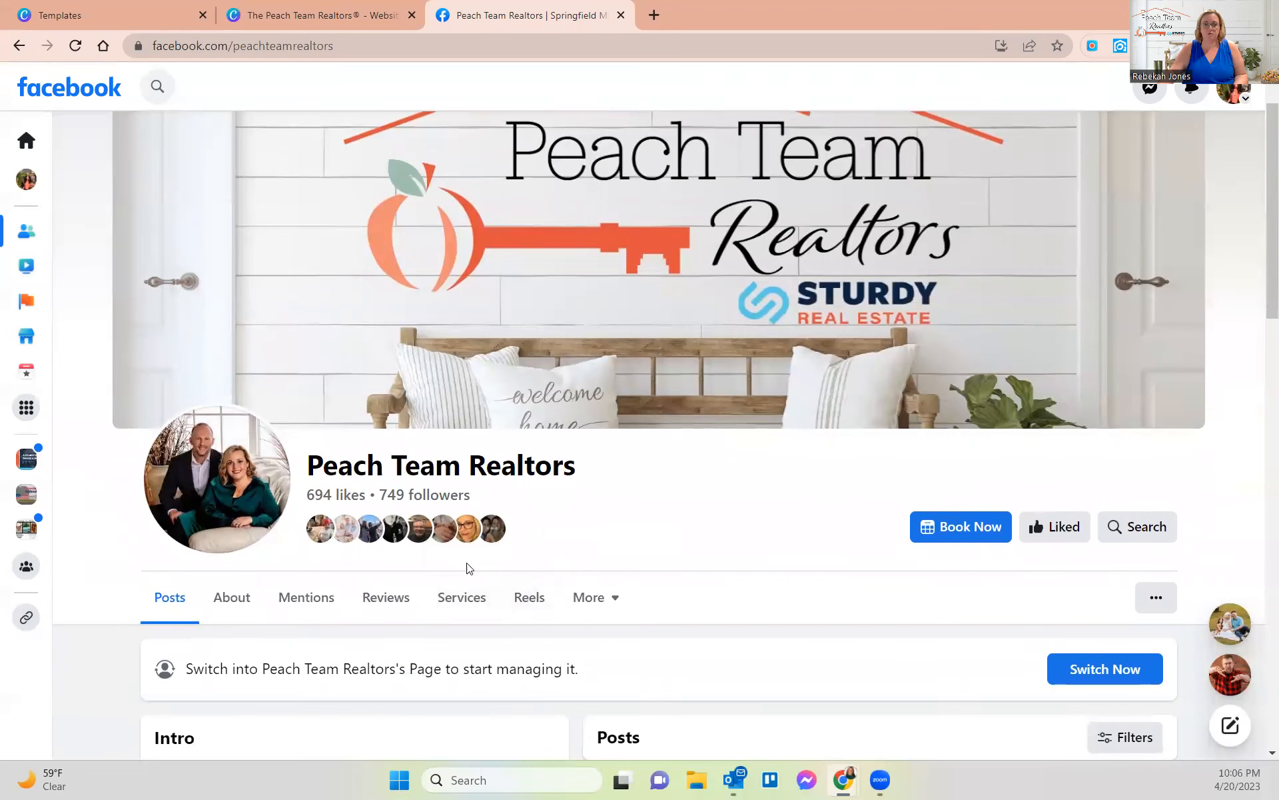
left_click(470, 608)
scroll(391, 408, "down", 5)
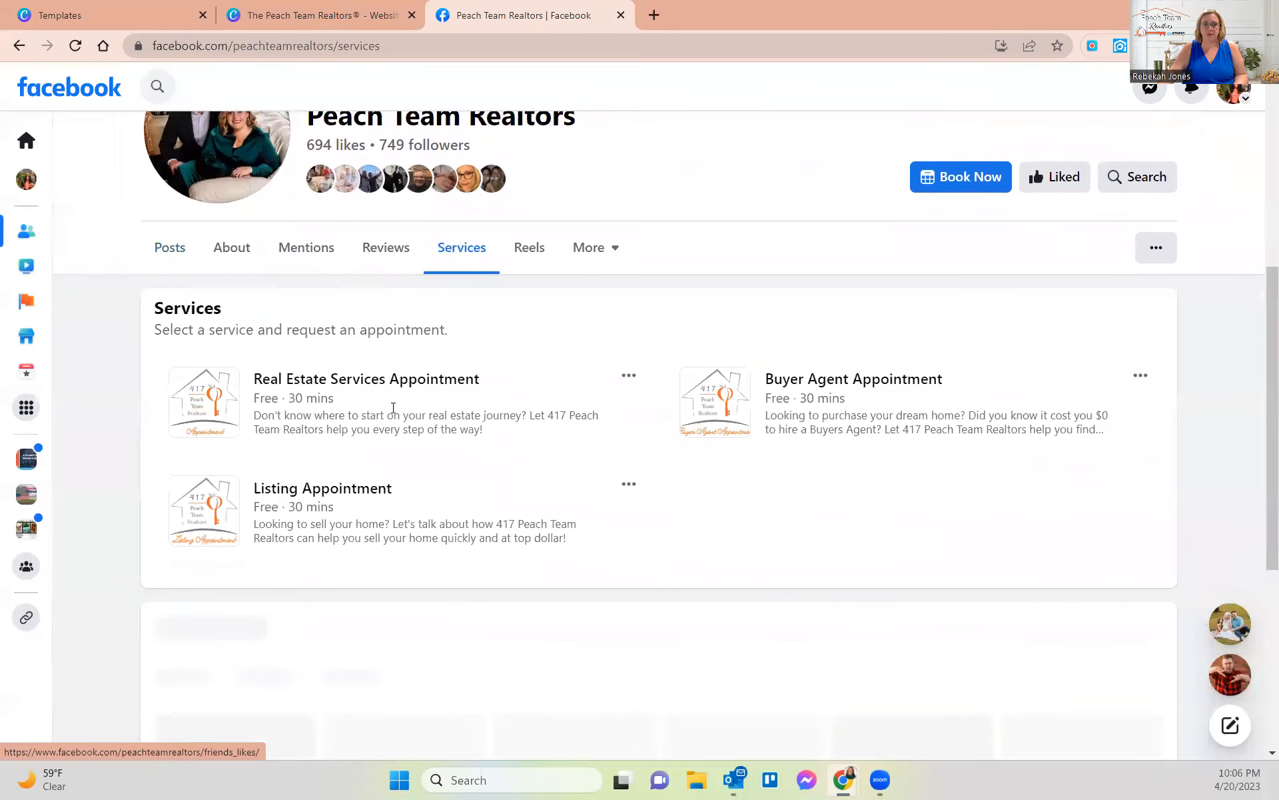
scroll(287, 559, "up", 5)
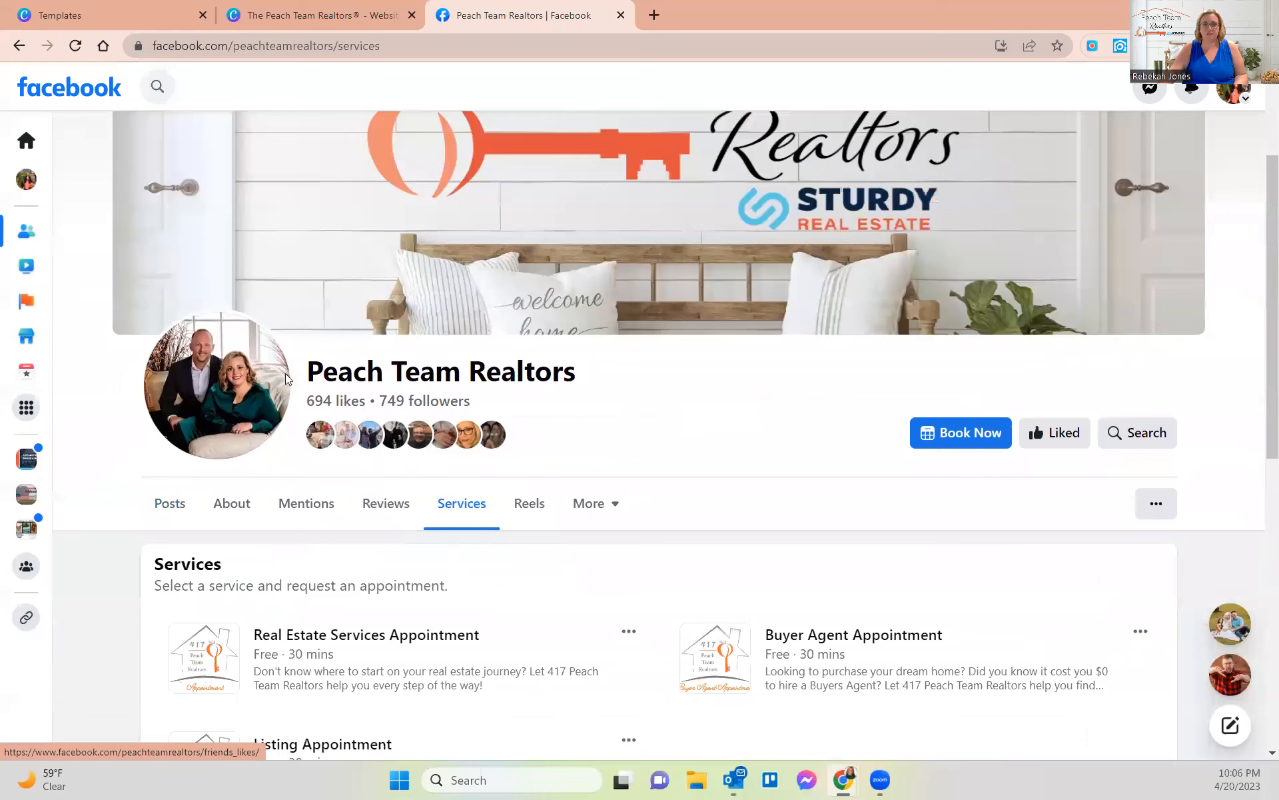
- Copy the Services page address and go back to the SERVICES text in Canva
left_click(242, 48)
key("ctrl+c")
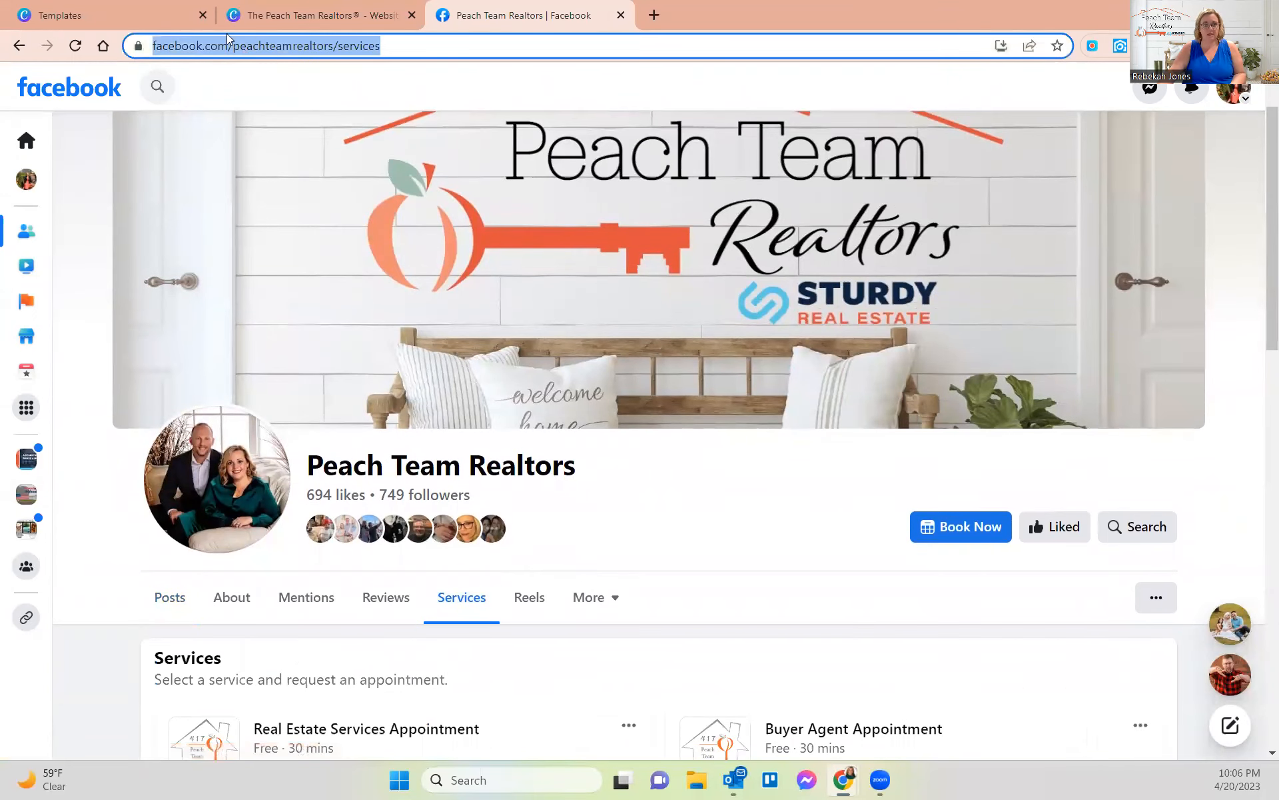
left_click(293, 15)
double_click(975, 336)
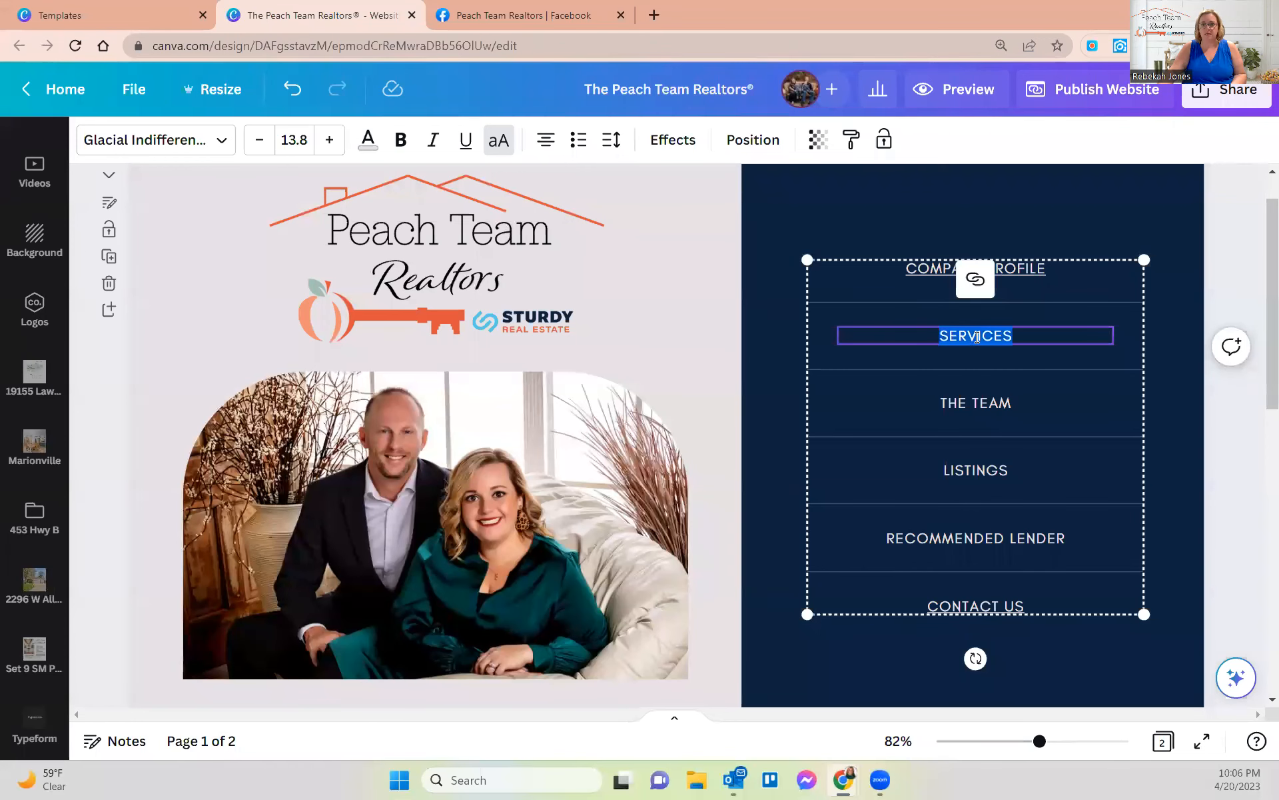
- Paste the copied Facebook Services address as the SERVICES menu item's link
left_click(977, 280)
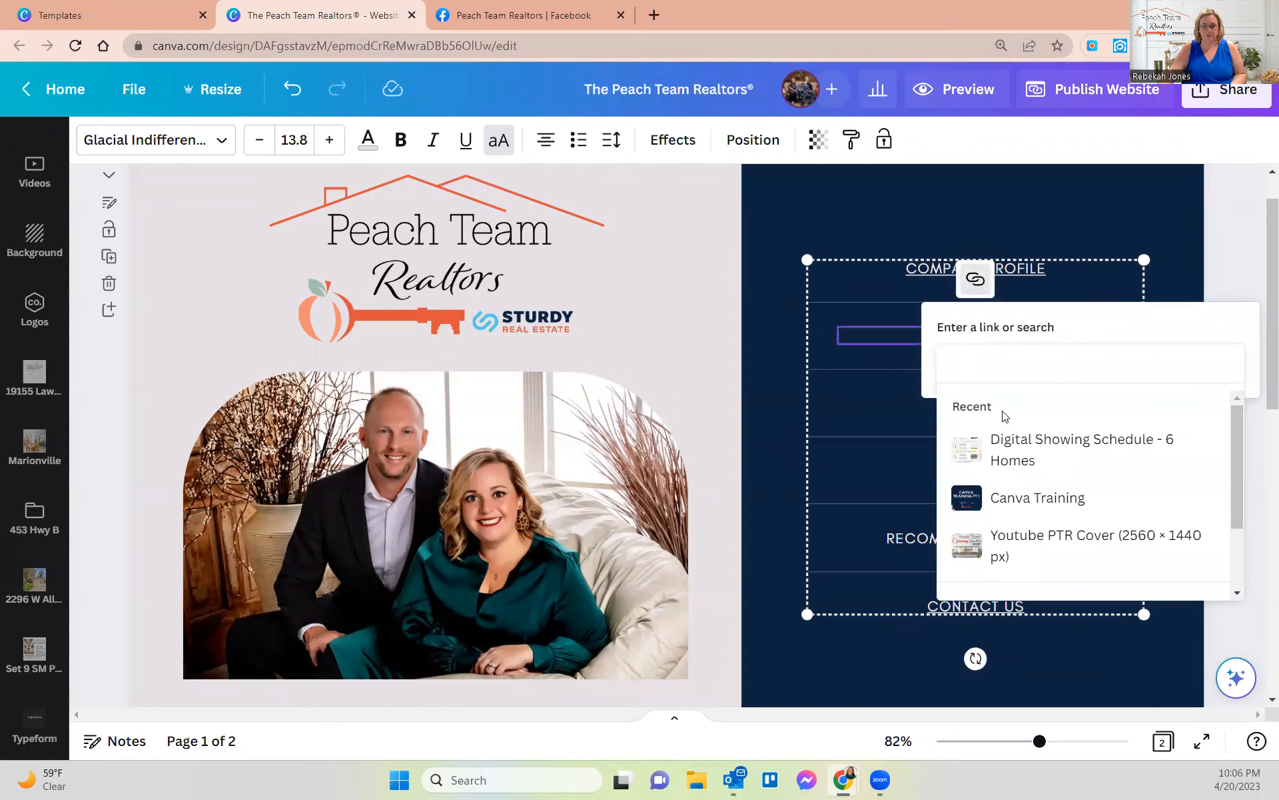
key("ctrl+v")
key("Return")
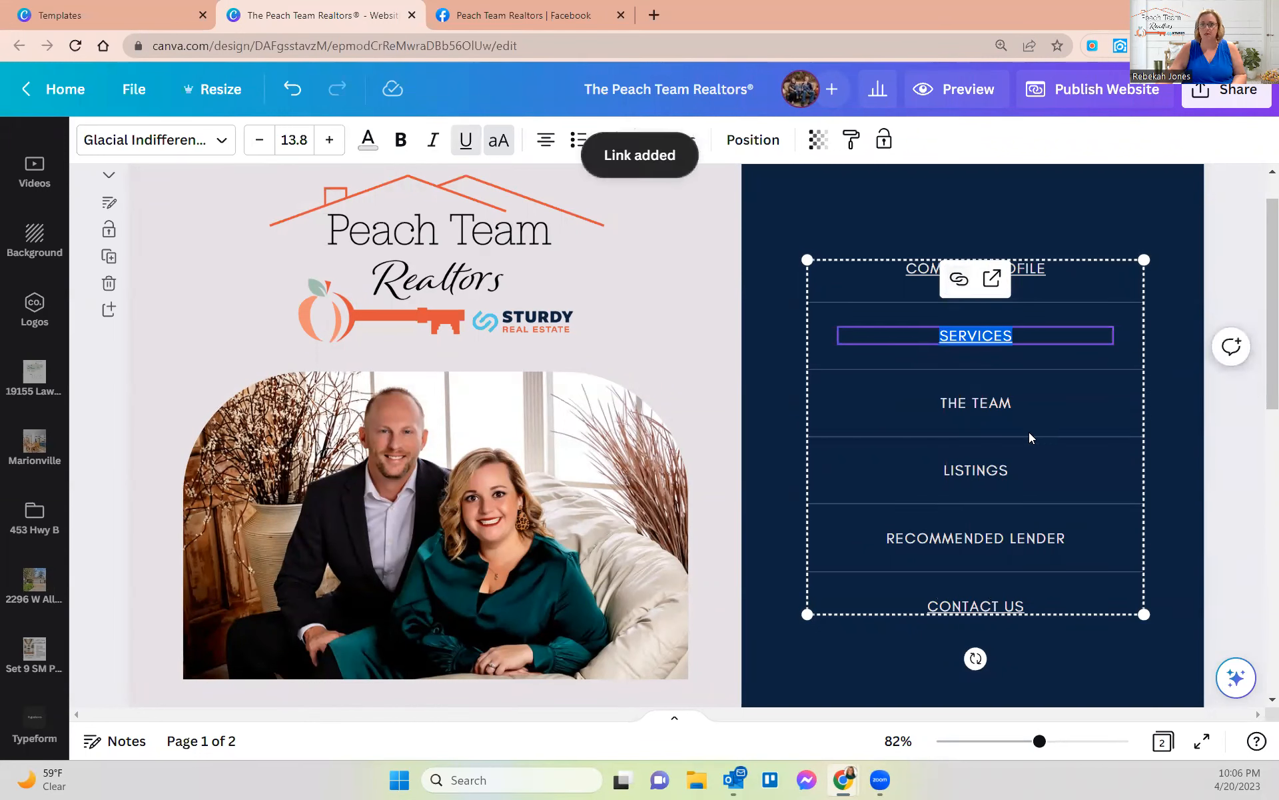
- Select THE TEAM text, then the LISTINGS menu text for editing
double_click(985, 404)
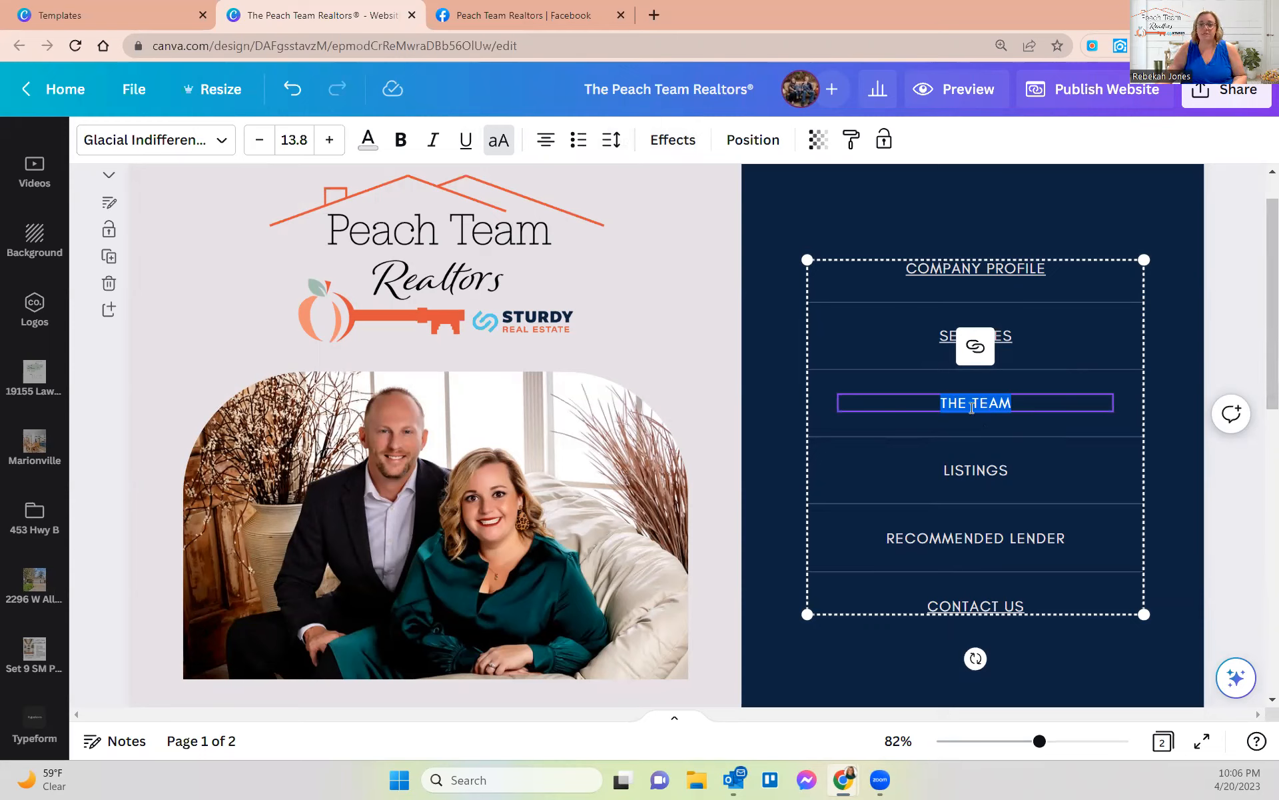
left_click(976, 475)
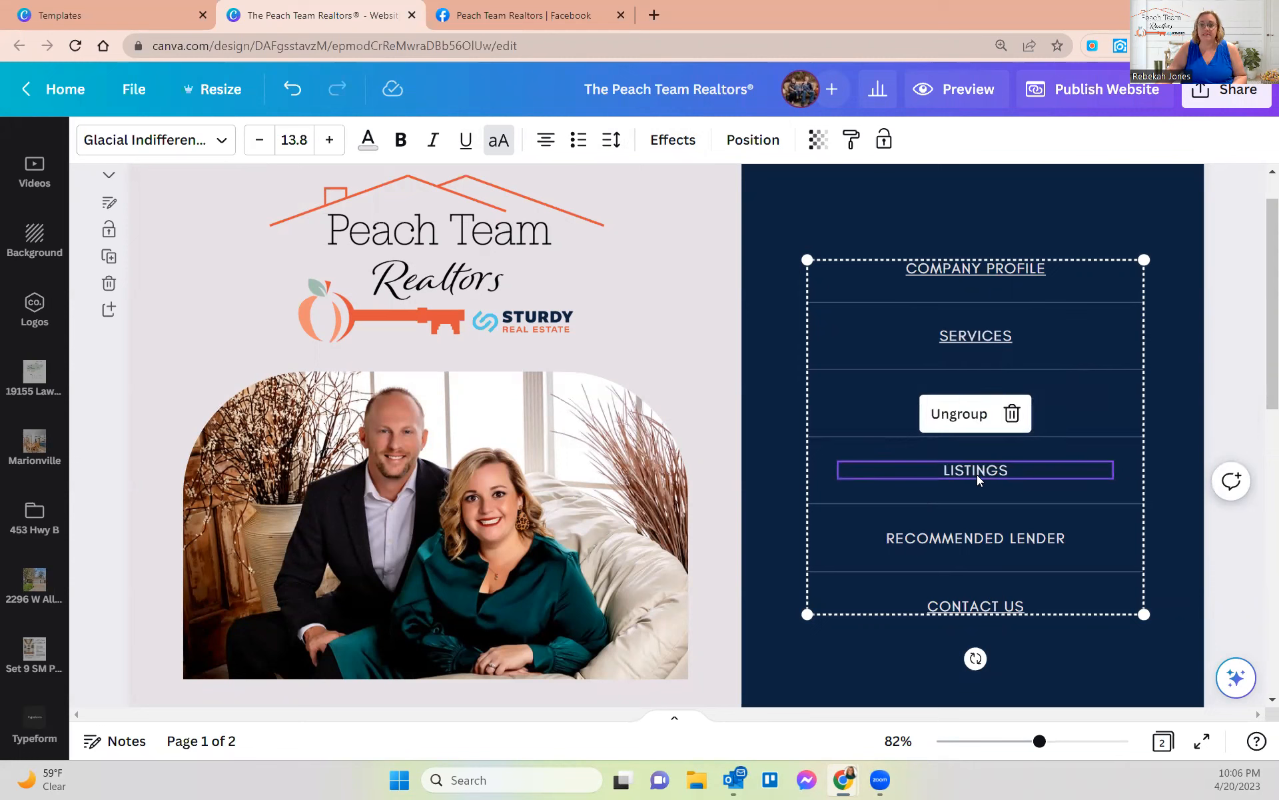
double_click(976, 469)
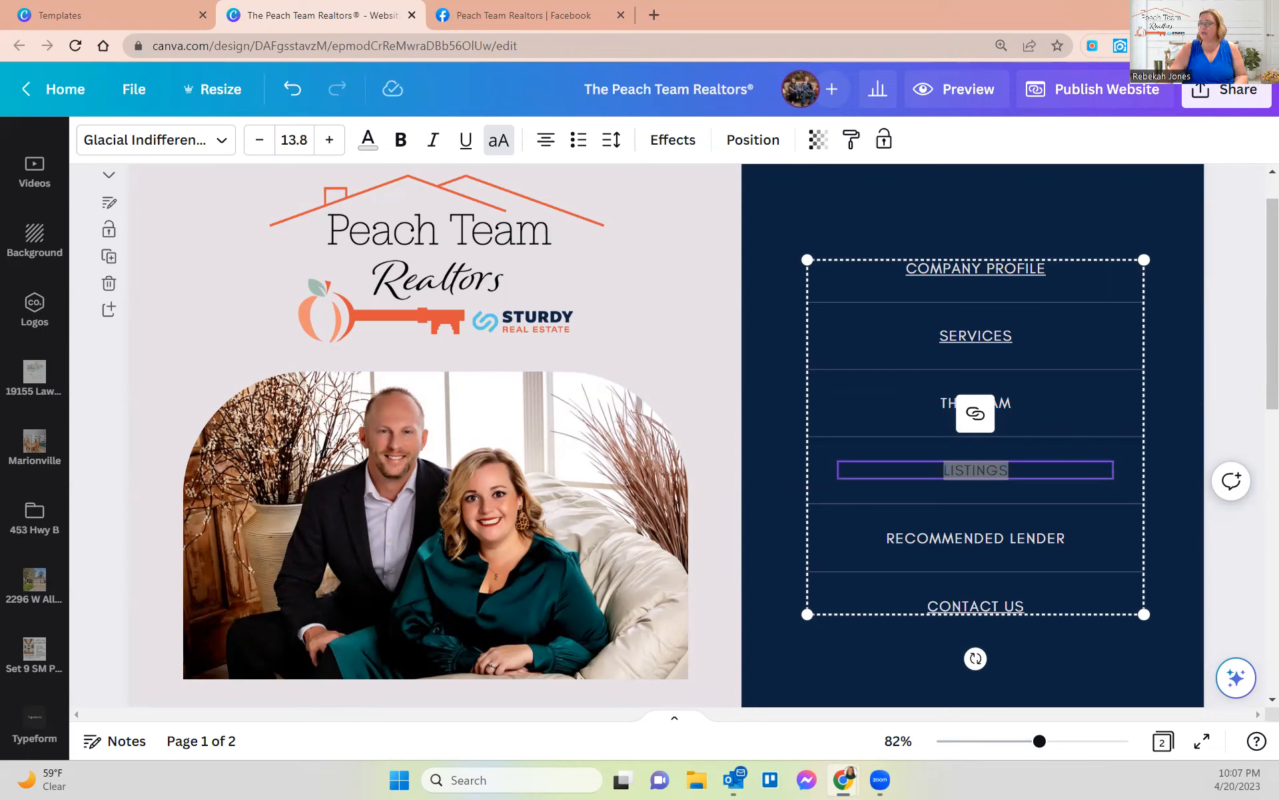
- Link LISTINGS to the pasted address and retype it as OPEN HOUSES IN REPUBLIC
left_click(975, 413)
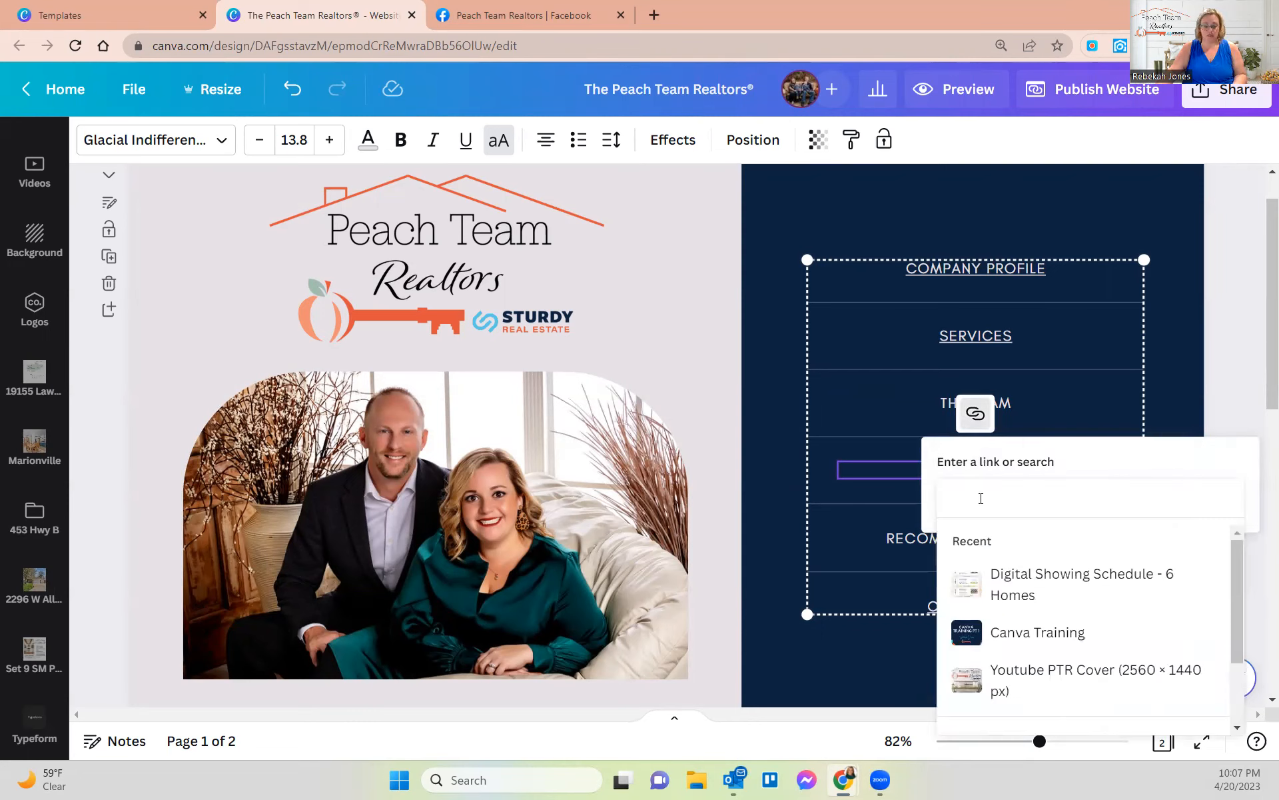
key("ctrl+v")
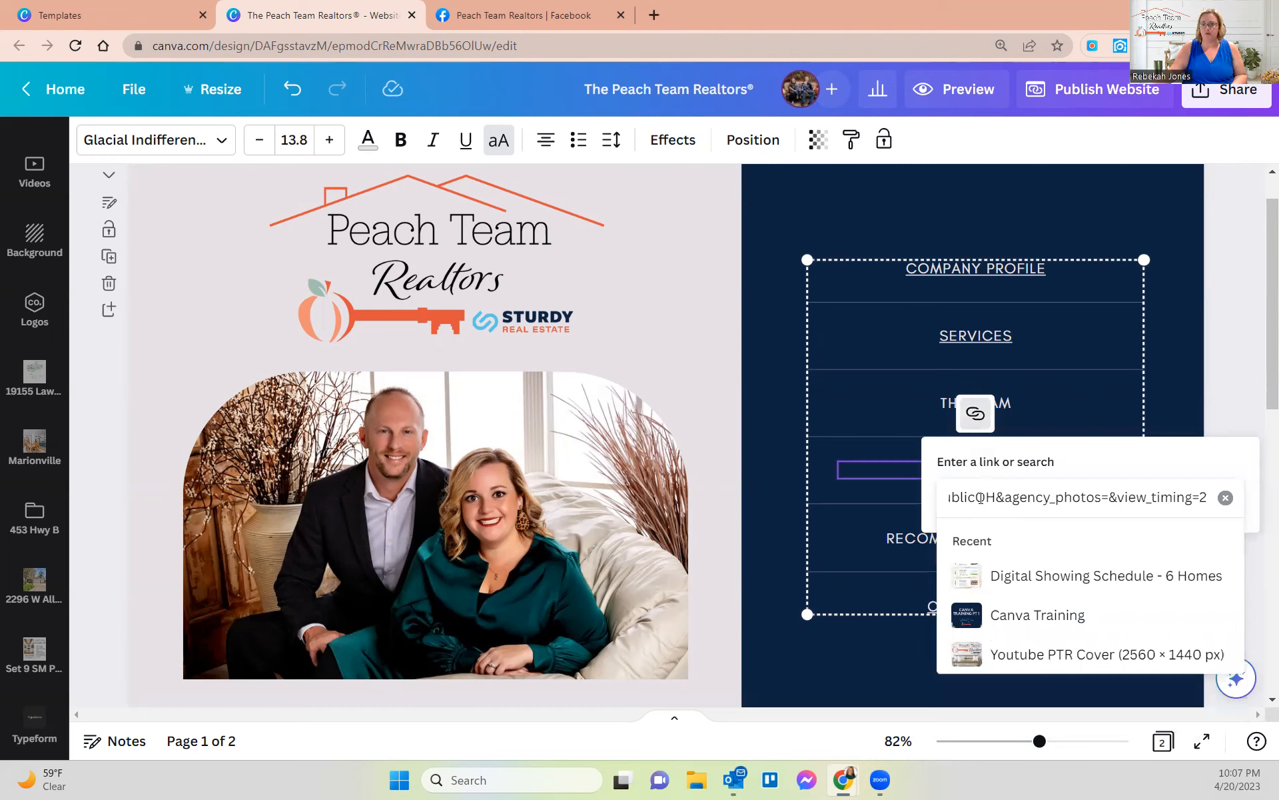
key("Return")
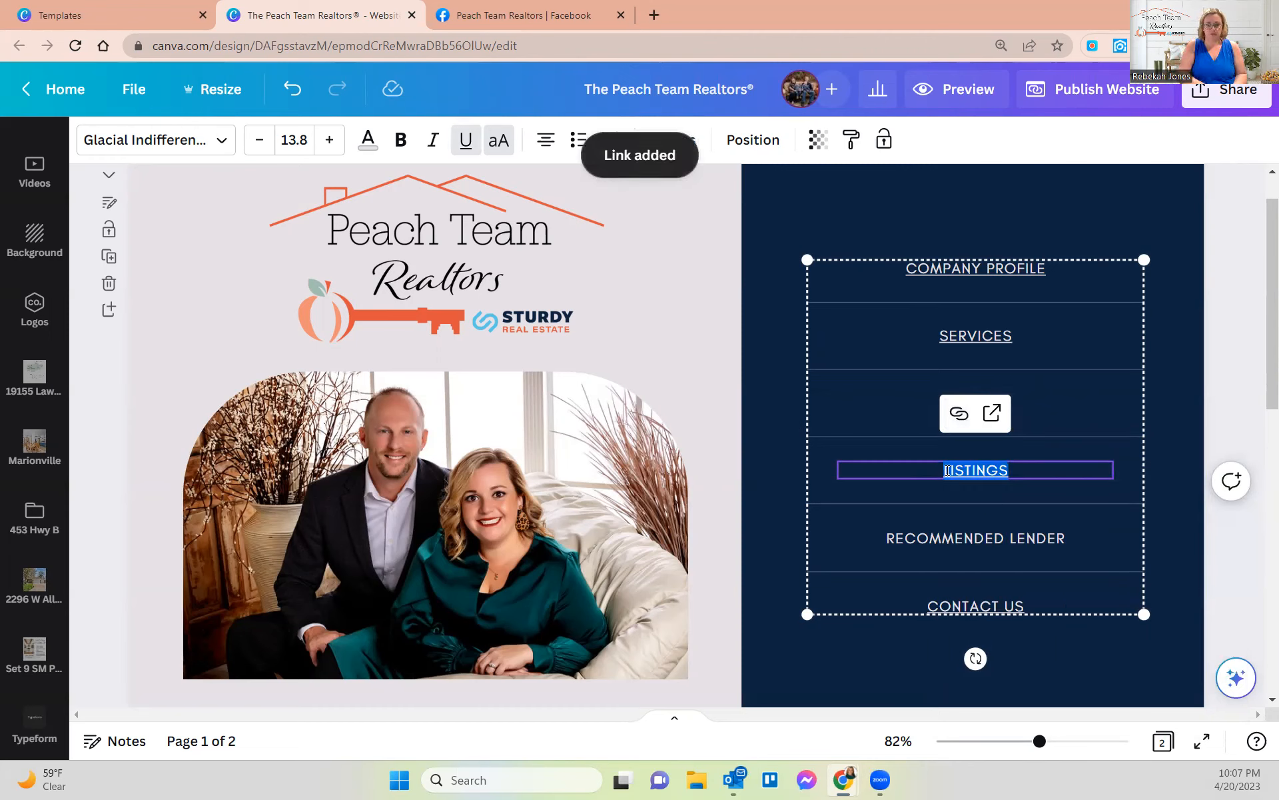
type("OPEN HOUSES I")
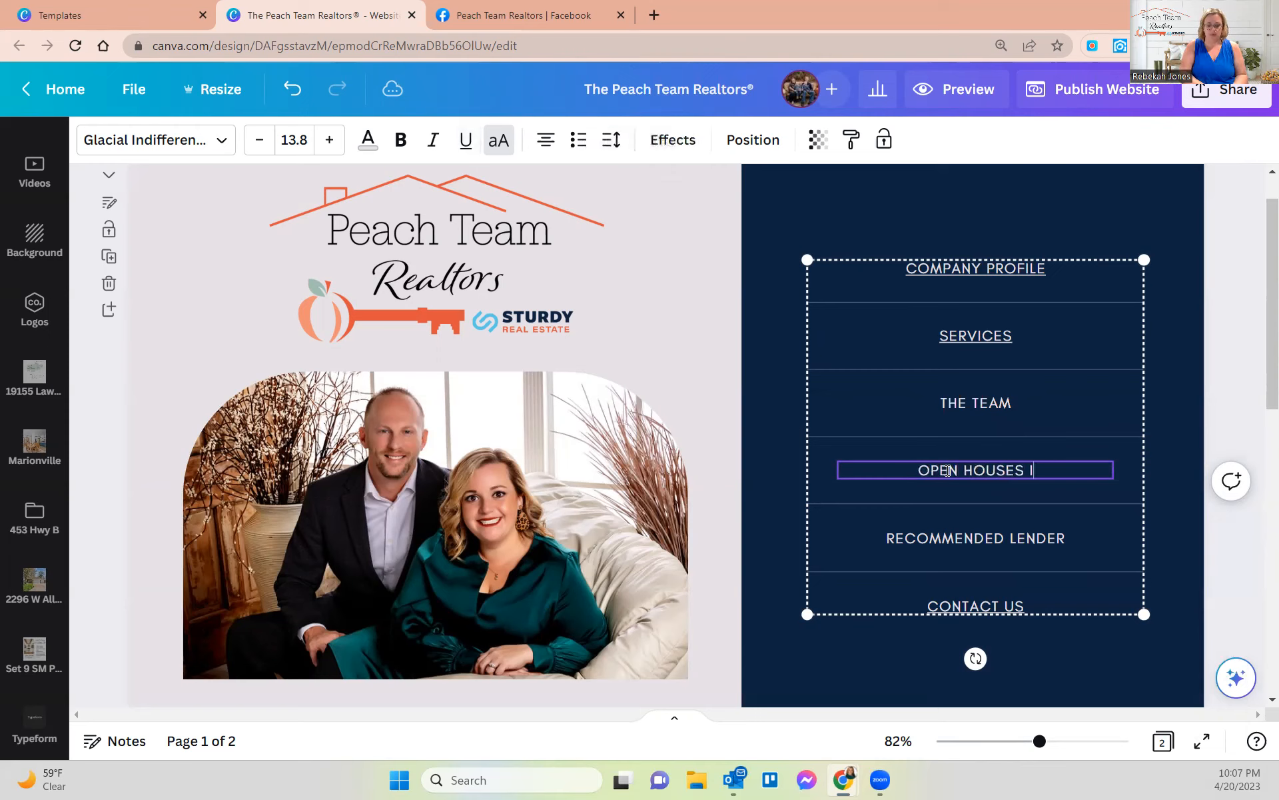
type("N REPUBLIC")
- Replace the OPEN HOUSES IN REPUBLIC link with the newly copied web address
triple_click(948, 470)
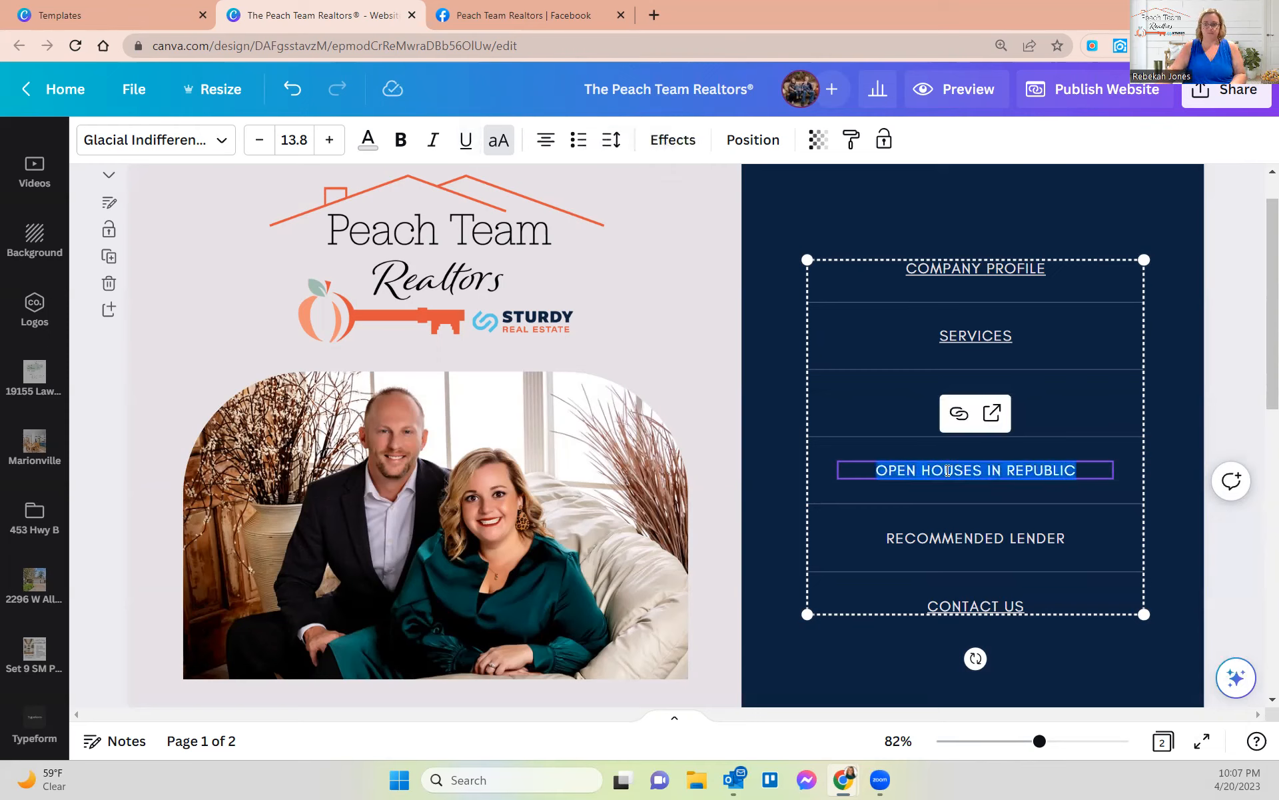
left_click(959, 413)
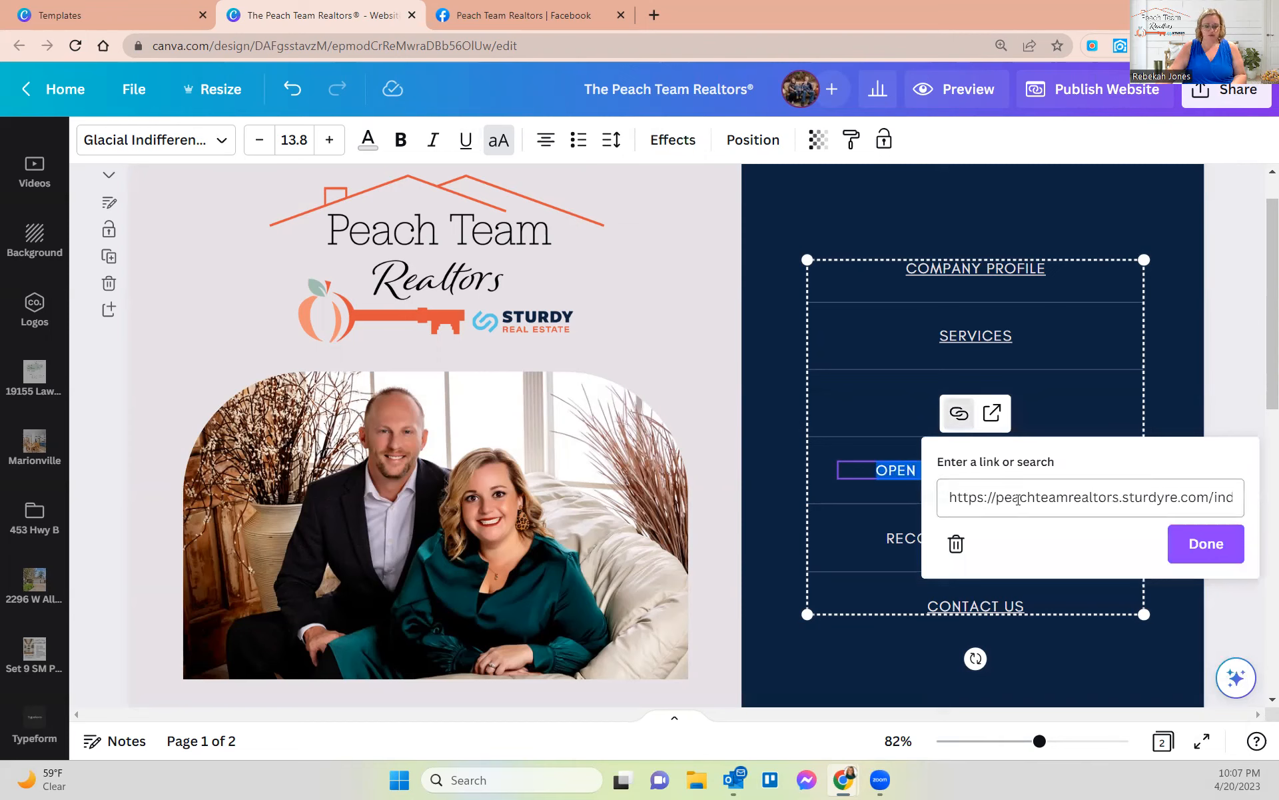
triple_click(1080, 500)
key("ctrl+v")
key("Return")
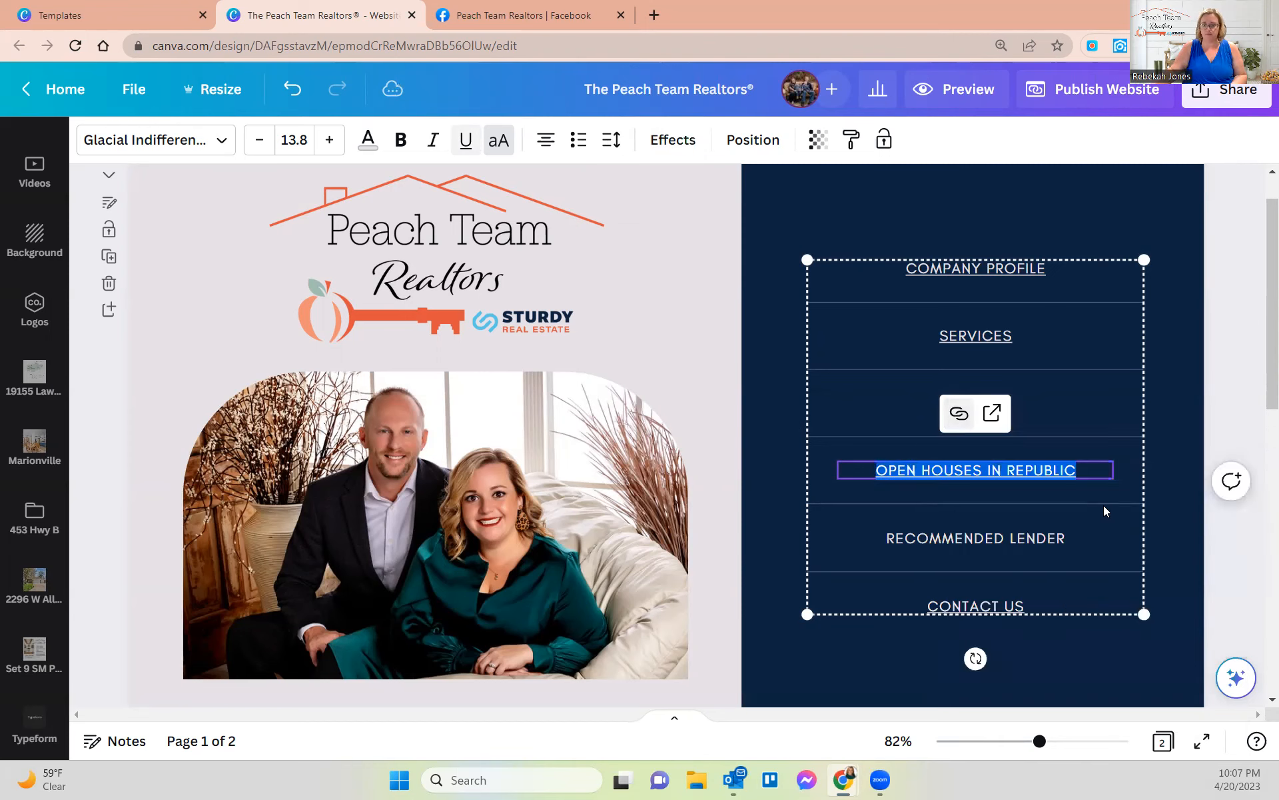
- Select all of the RECOMMENDED LENDER menu text
left_click(998, 543)
left_click(1000, 543)
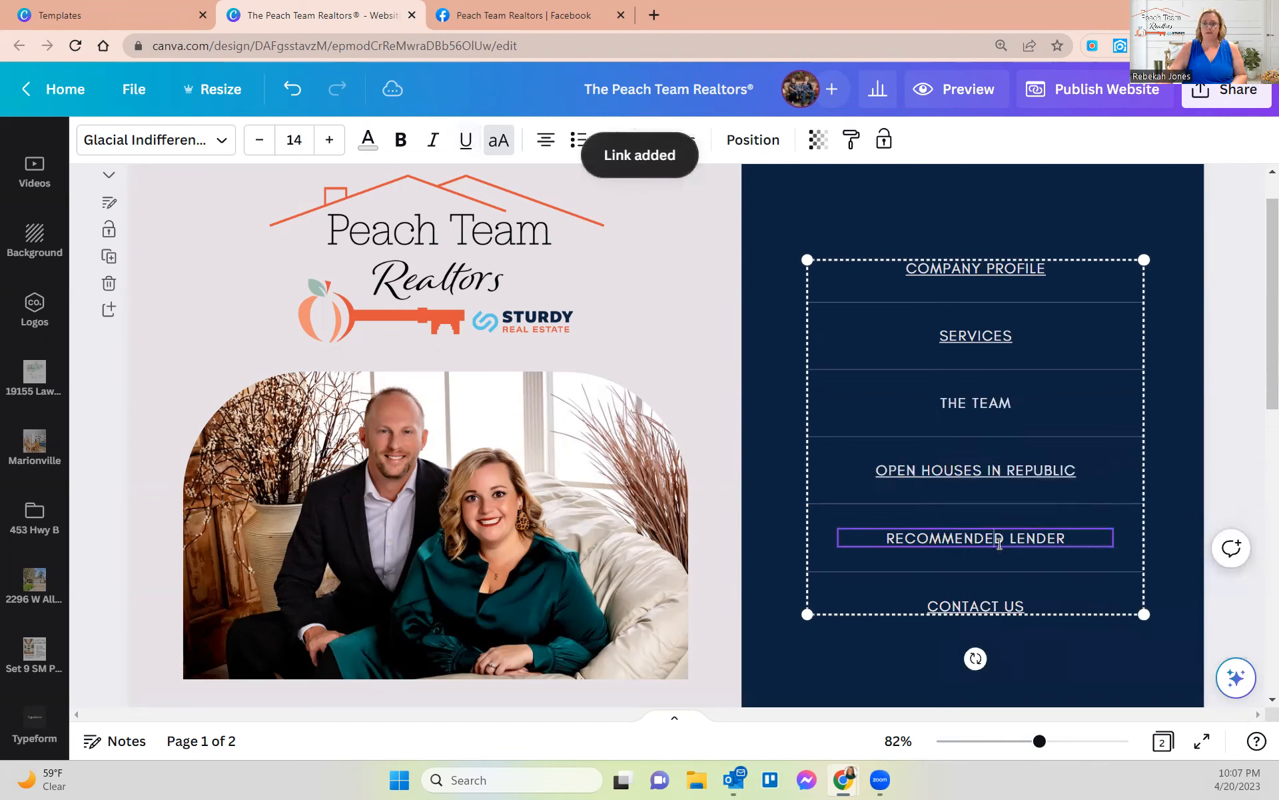
key("ctrl+a")
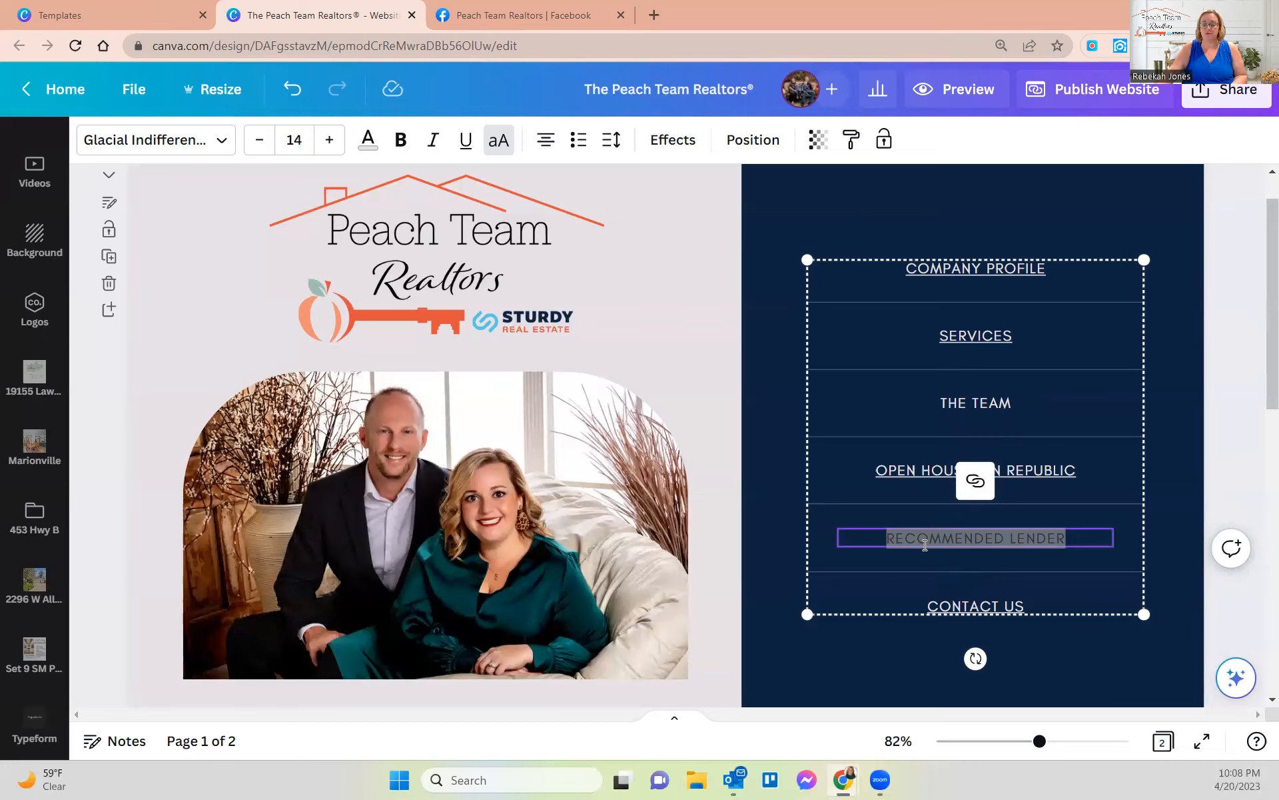
- Paste the lender's web page address as the RECOMMENDED LENDER link and apply it
scroll(848, 532, "down", 4)
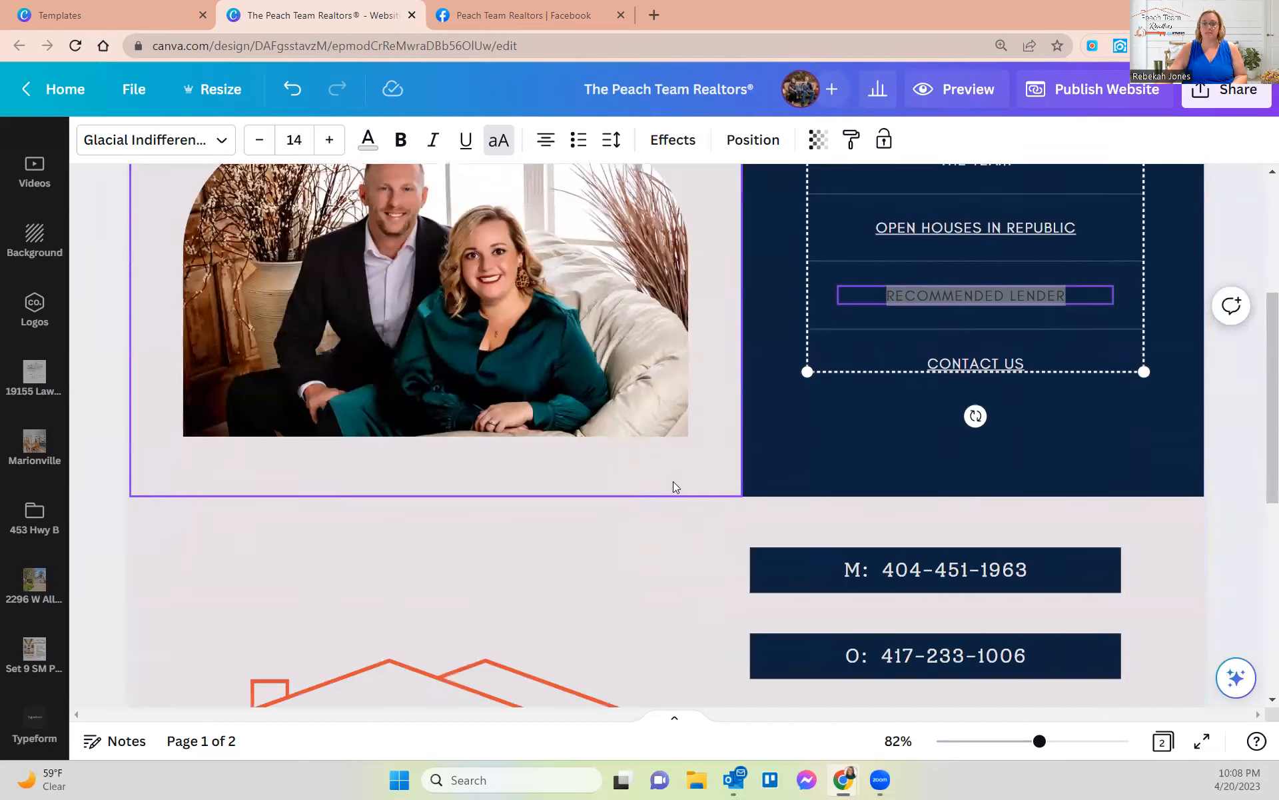
scroll(690, 618, "down", 1)
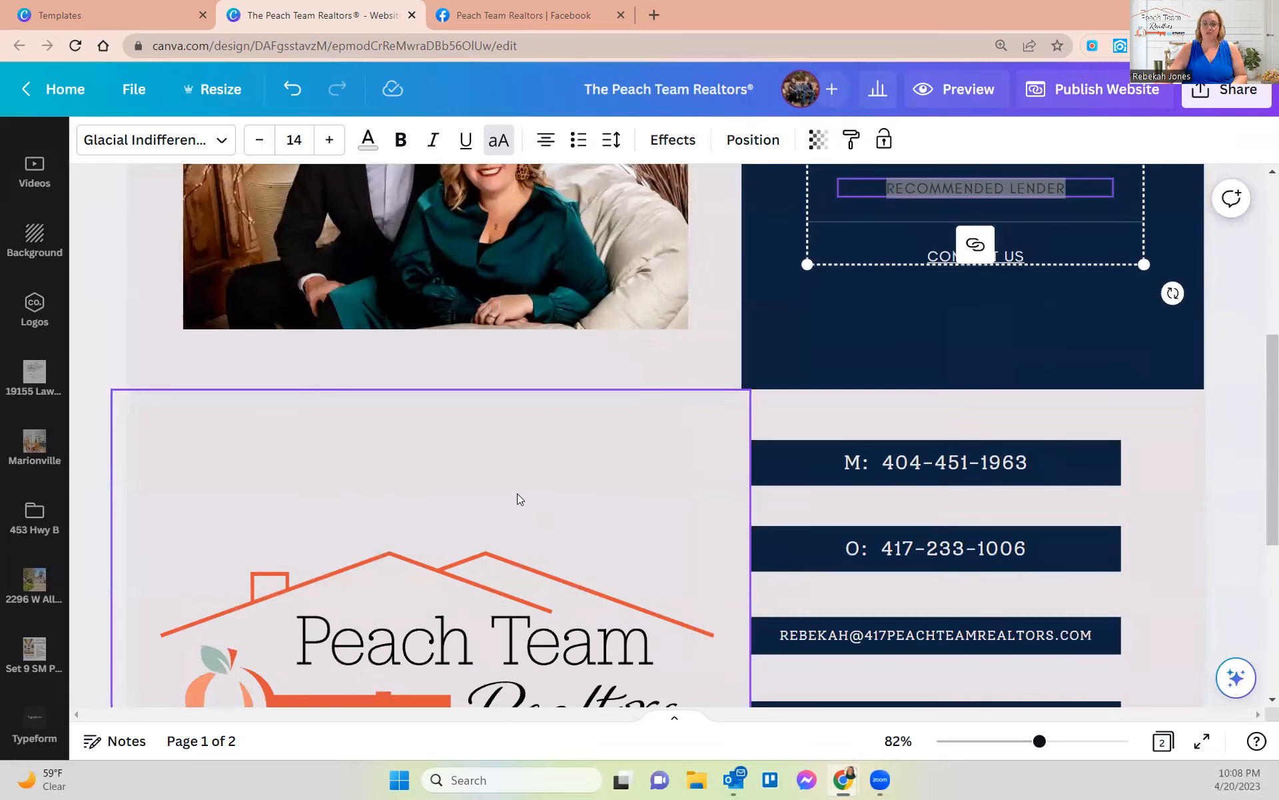
scroll(884, 572, "up", 4)
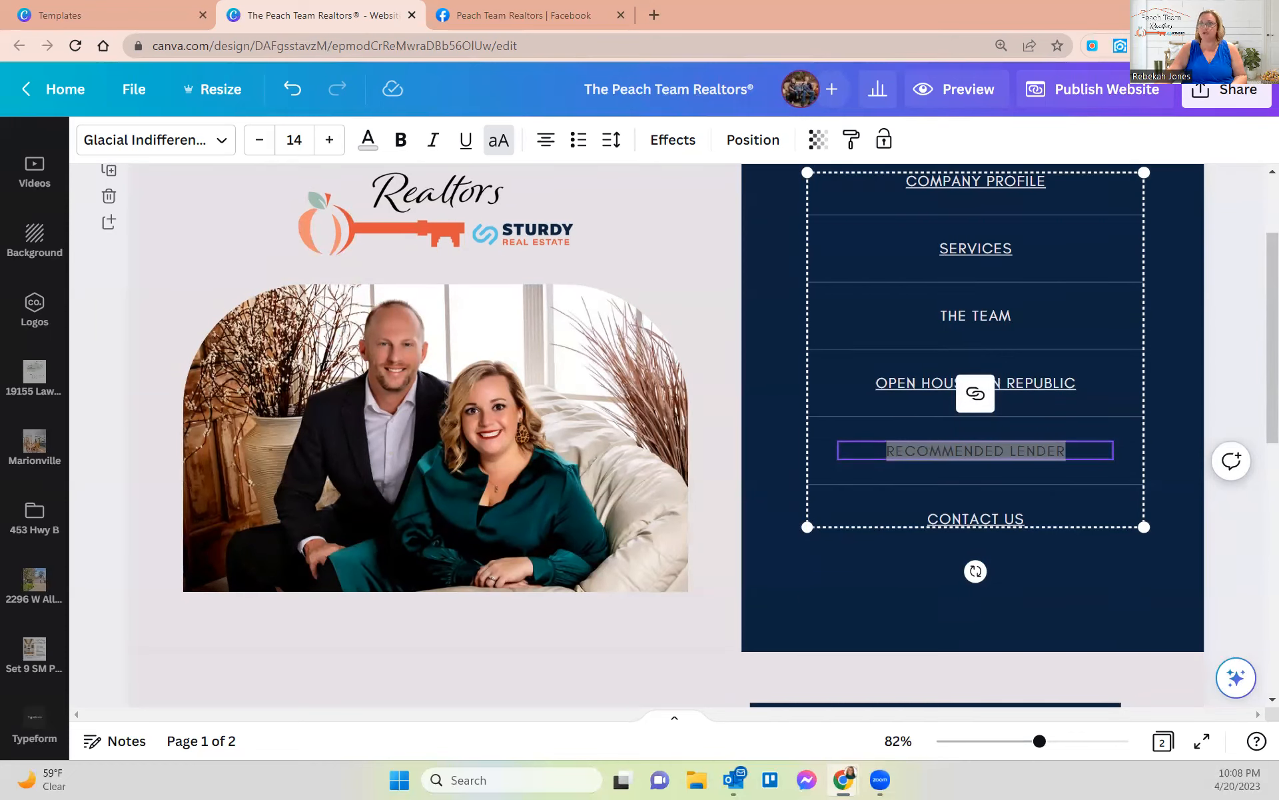
left_click(957, 453)
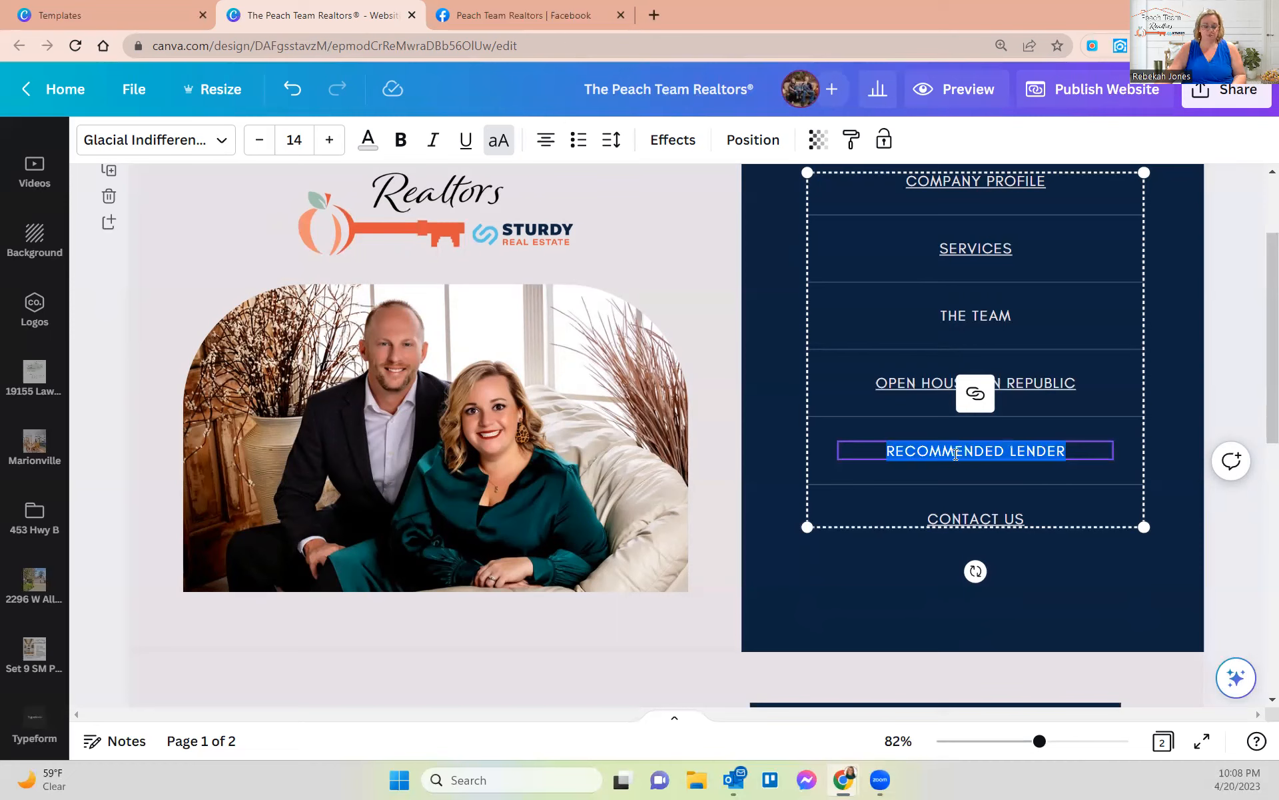
left_click(974, 394)
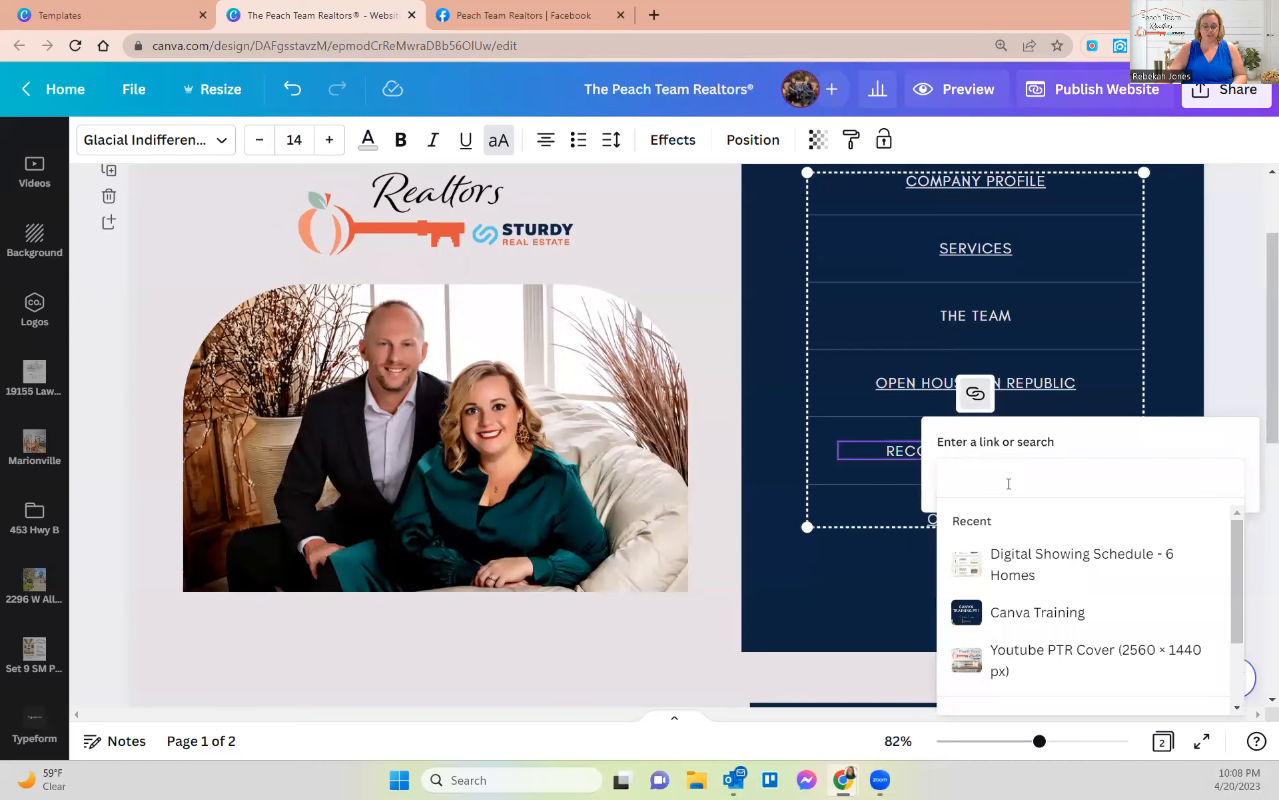
key("ctrl+v")
key("Return")
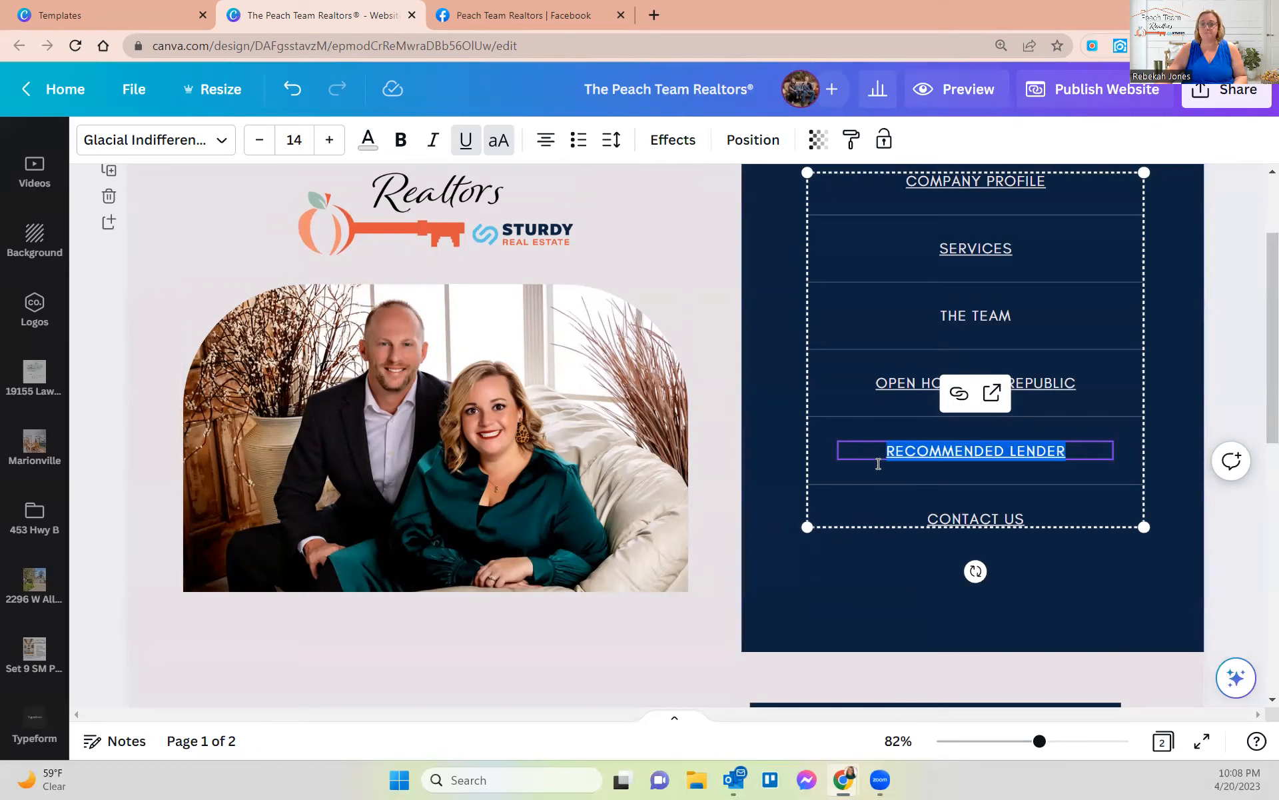
left_click(969, 524)
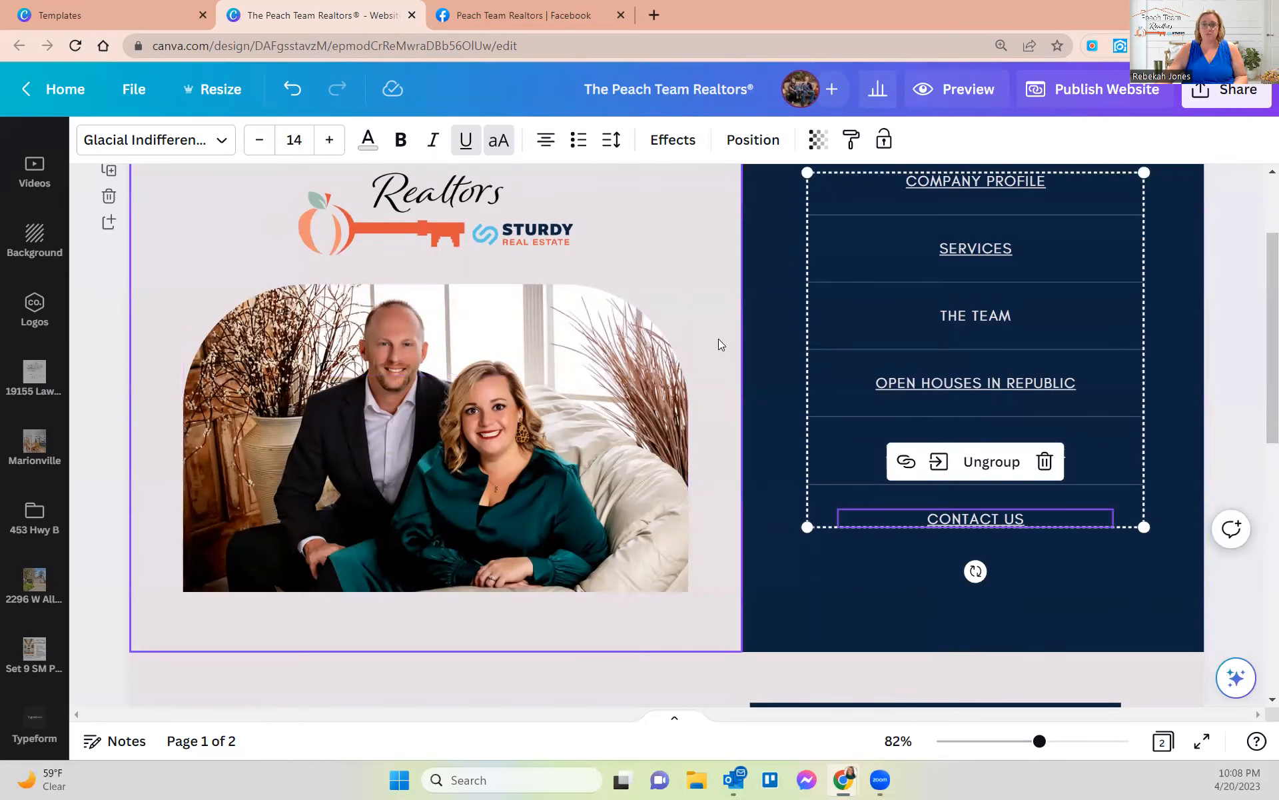
- Scroll past the contact section and add a blank page 3 to the design
scroll(763, 369, "down", 2)
scroll(704, 369, "down", 2)
scroll(703, 369, "down", 3)
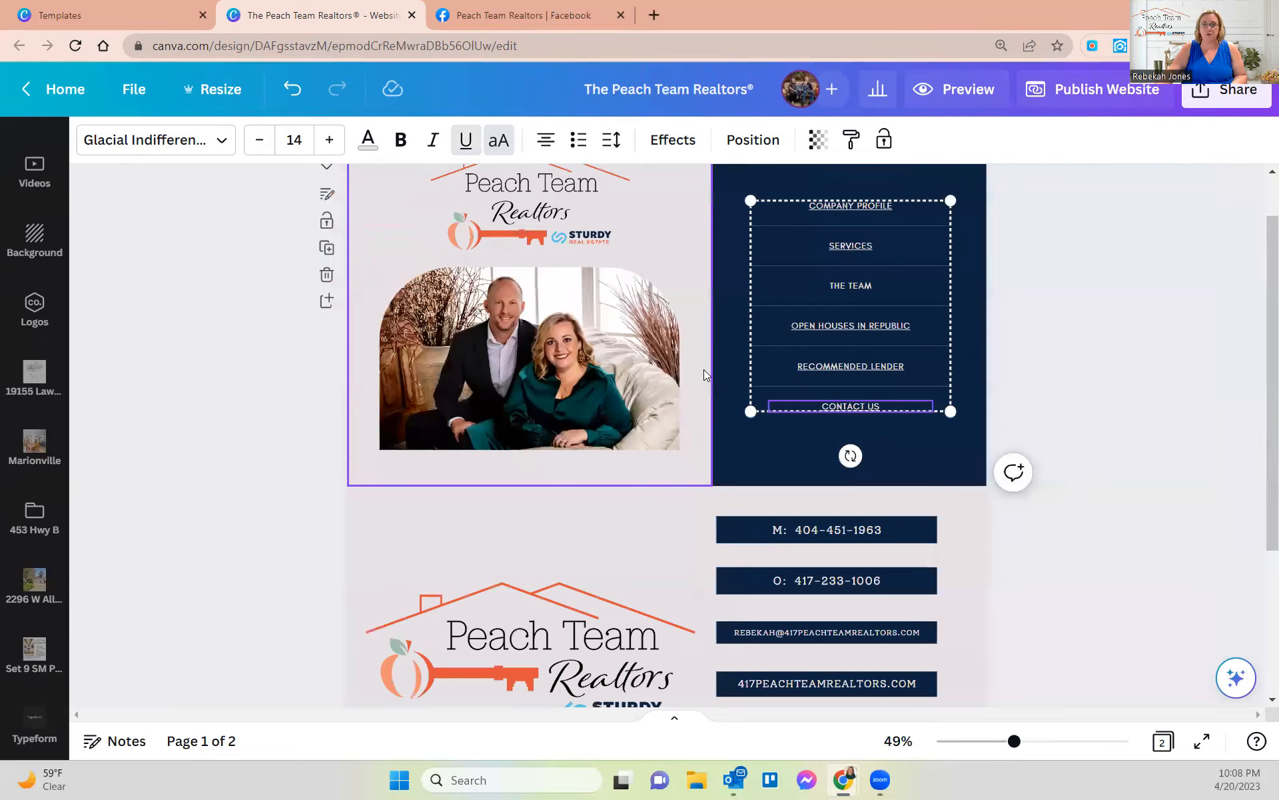
scroll(704, 369, "down", 2)
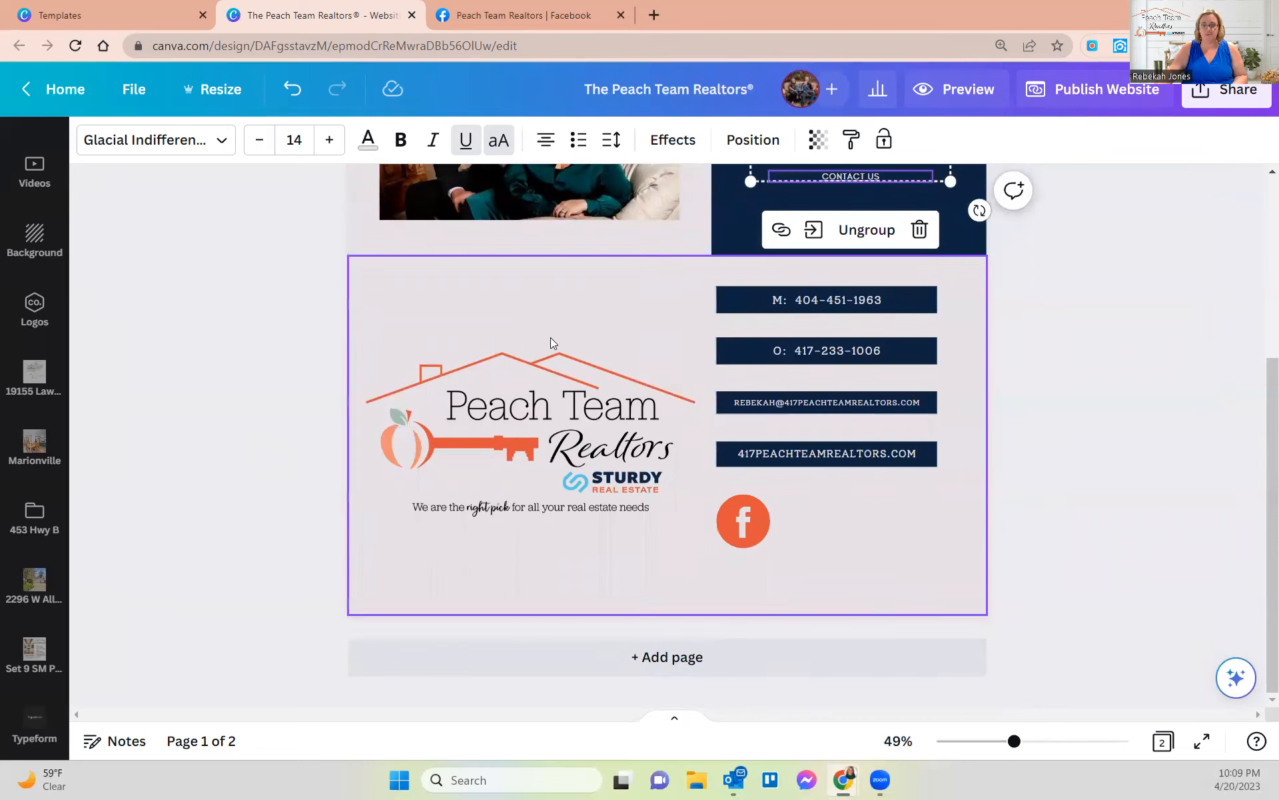
left_click(640, 657)
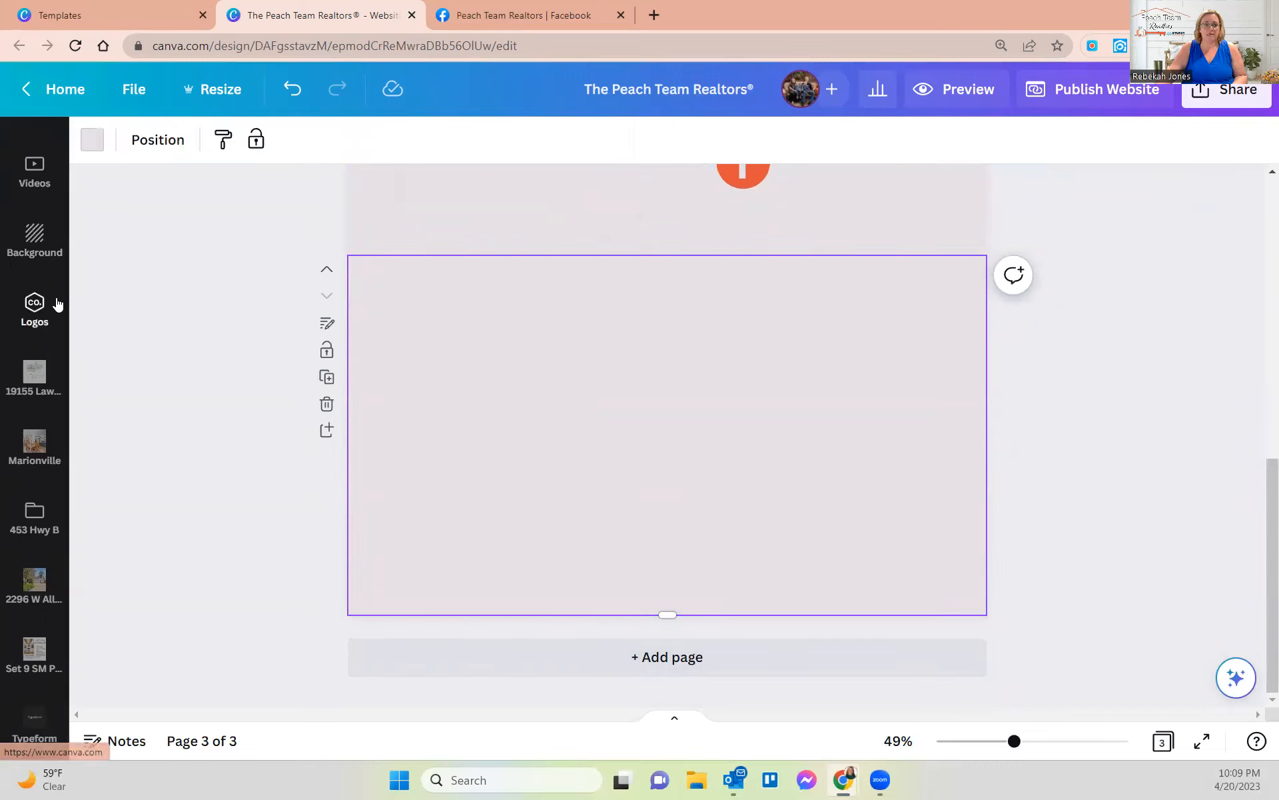
- Apply the Leafly Kitchen website template from the Design panel's templates to page 3
scroll(27, 300, "up", 8)
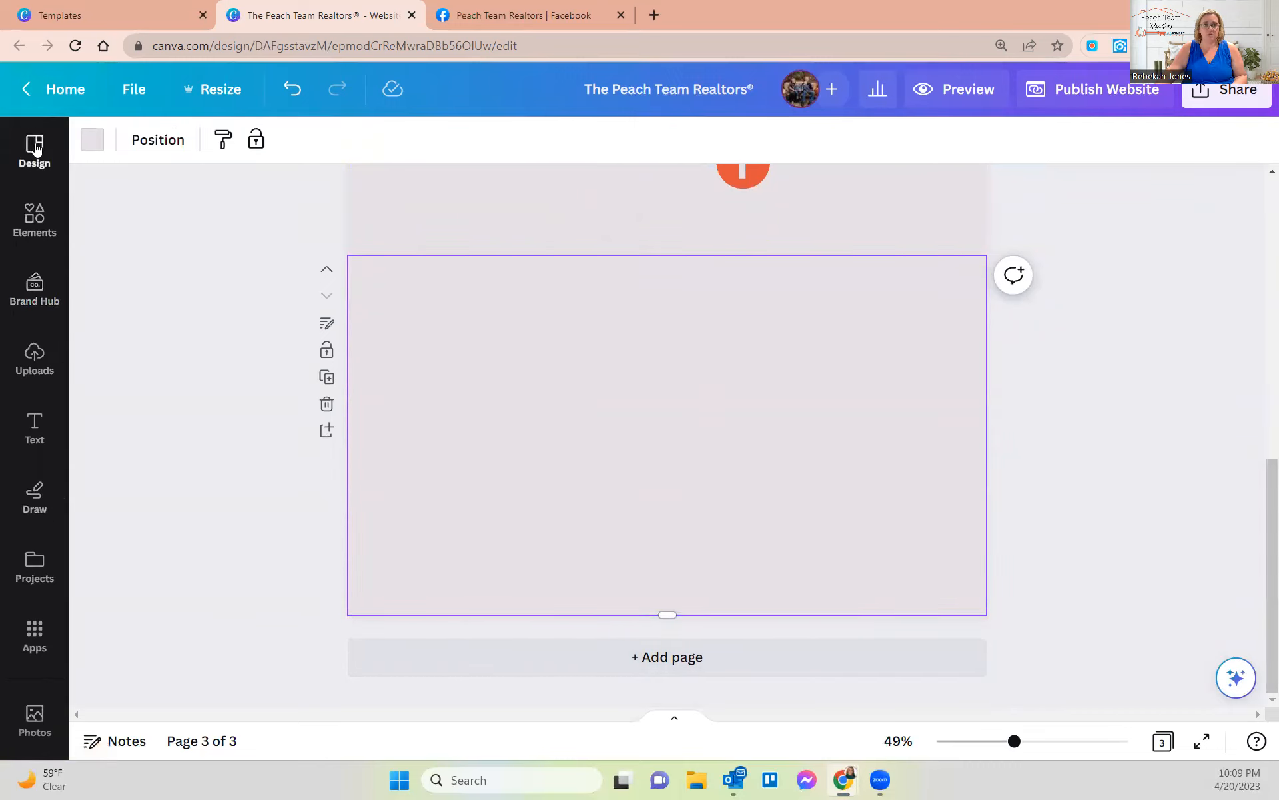
left_click(35, 148)
left_click(173, 196)
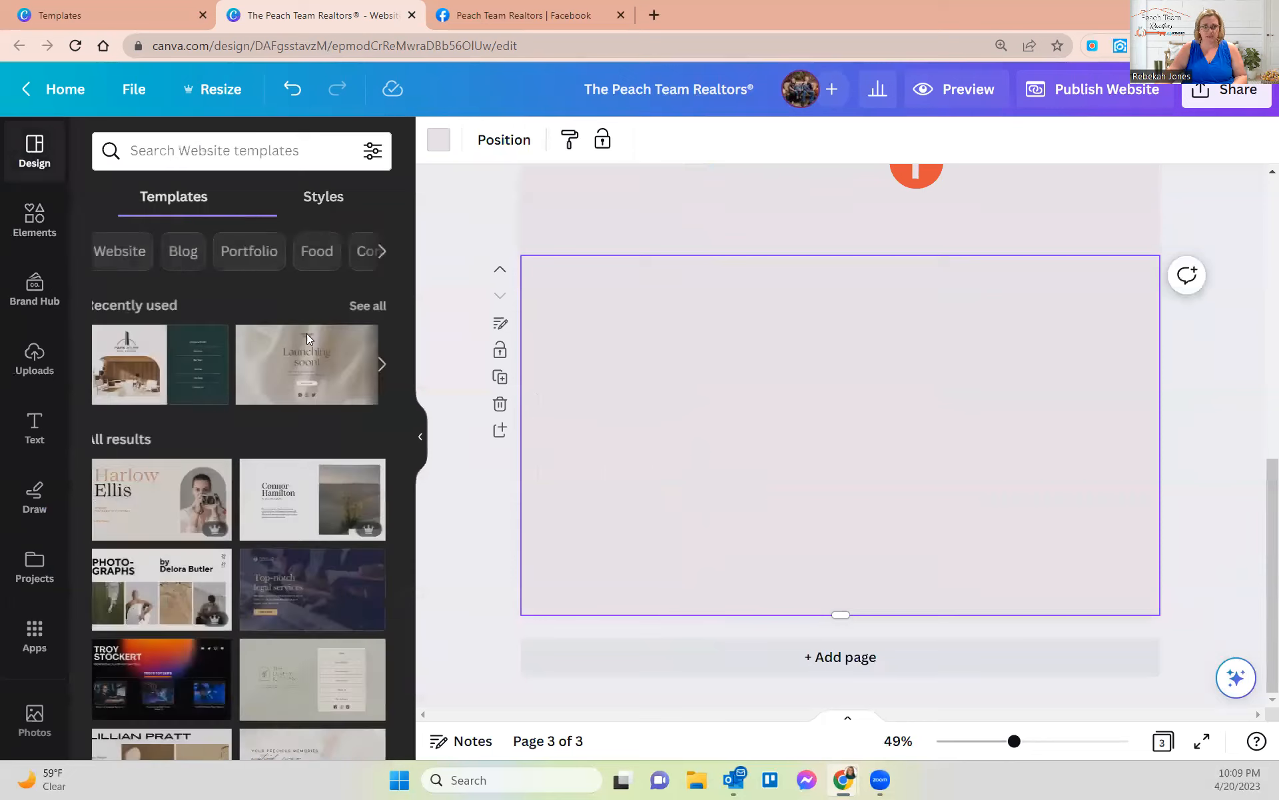
scroll(233, 610, "down", 3)
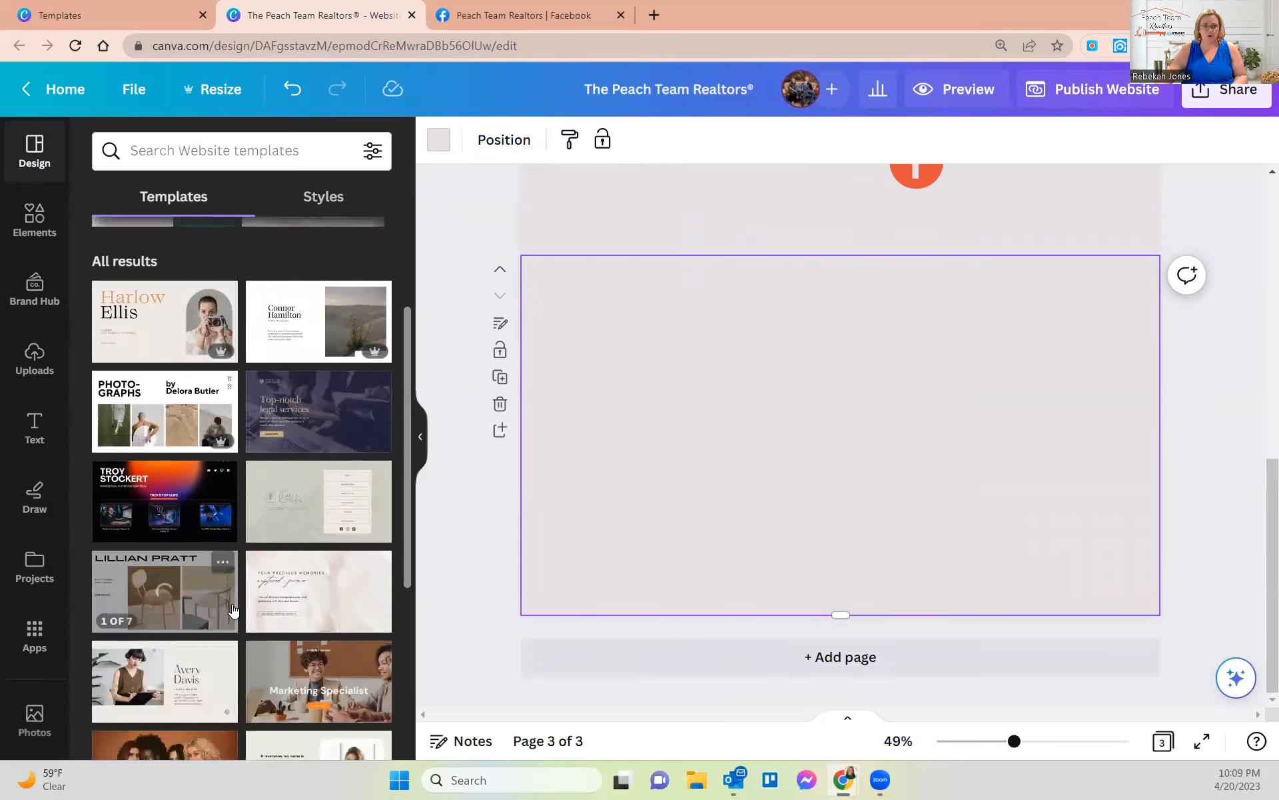
scroll(233, 610, "down", 3)
scroll(259, 625, "down", 4)
scroll(259, 623, "up", 10)
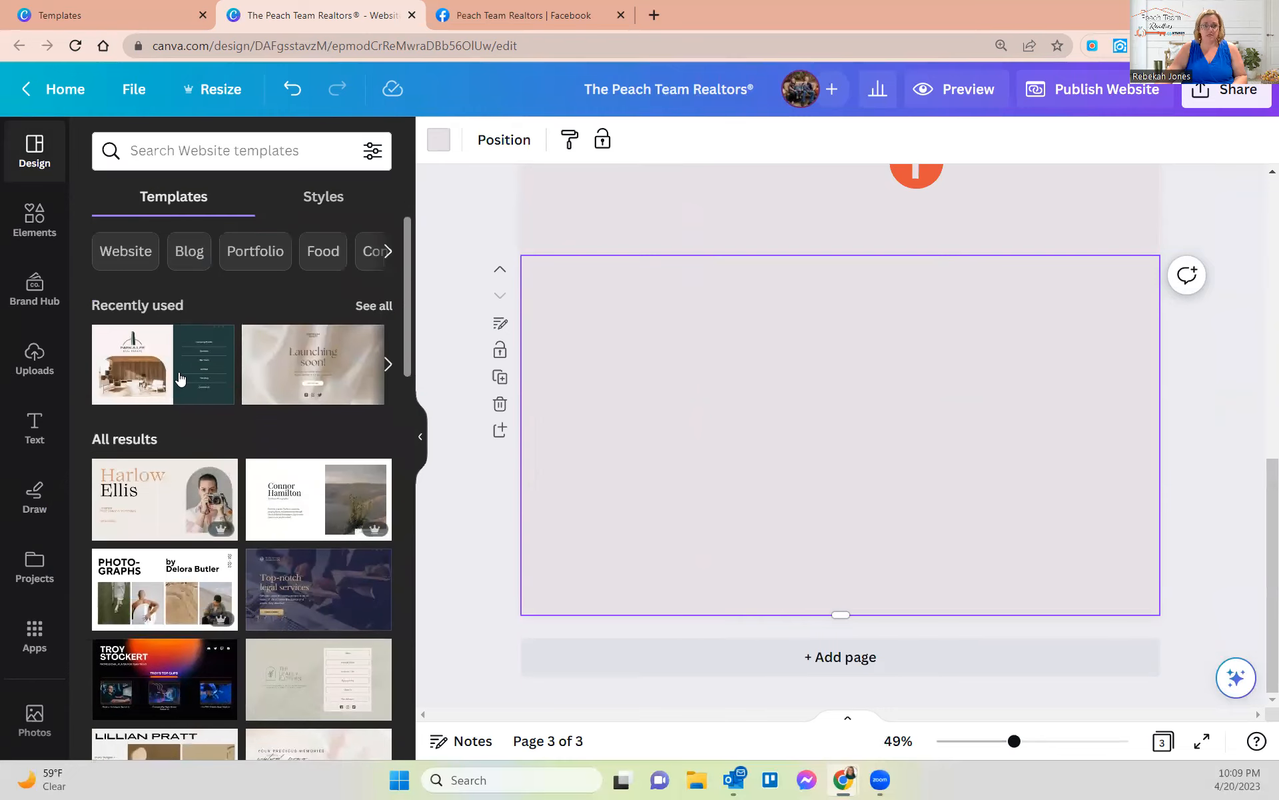
scroll(217, 371, "down", 3)
scroll(769, 427, "up", 5)
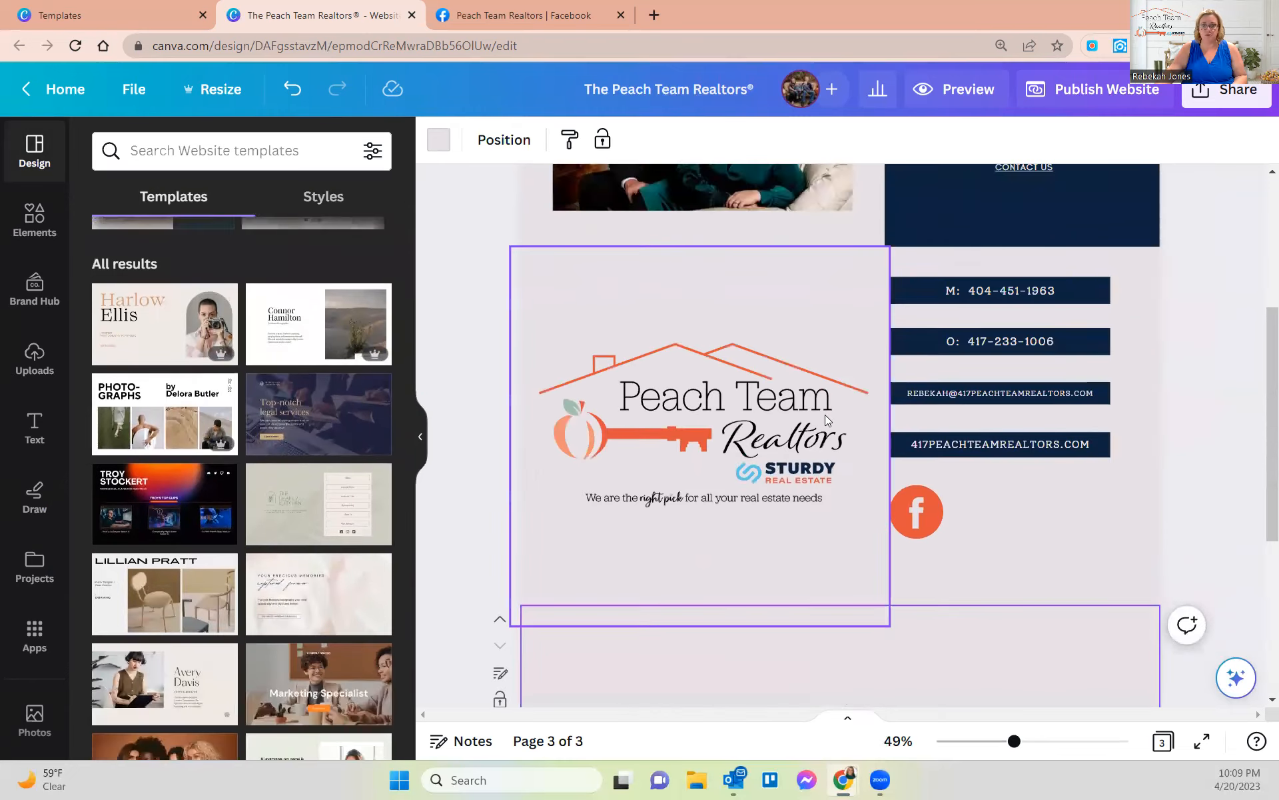
scroll(309, 430, "down", 1)
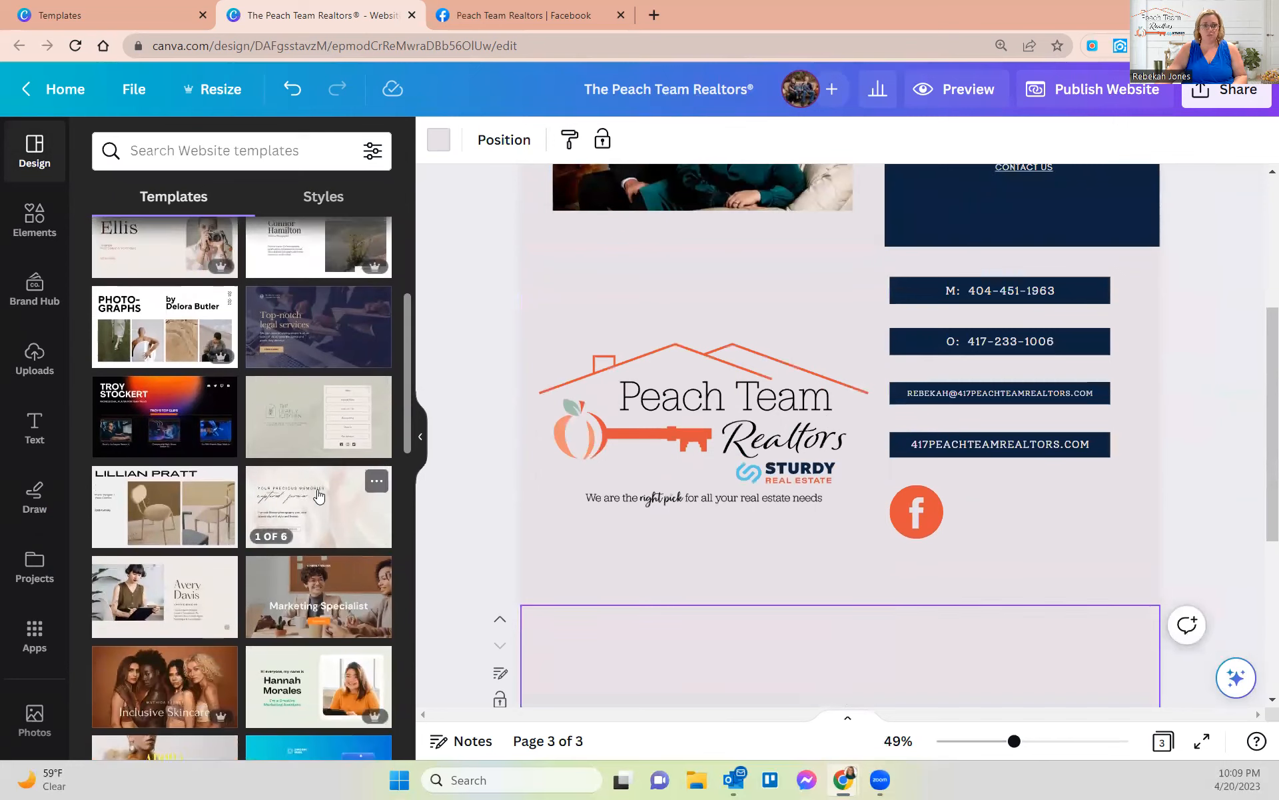
left_click(306, 429)
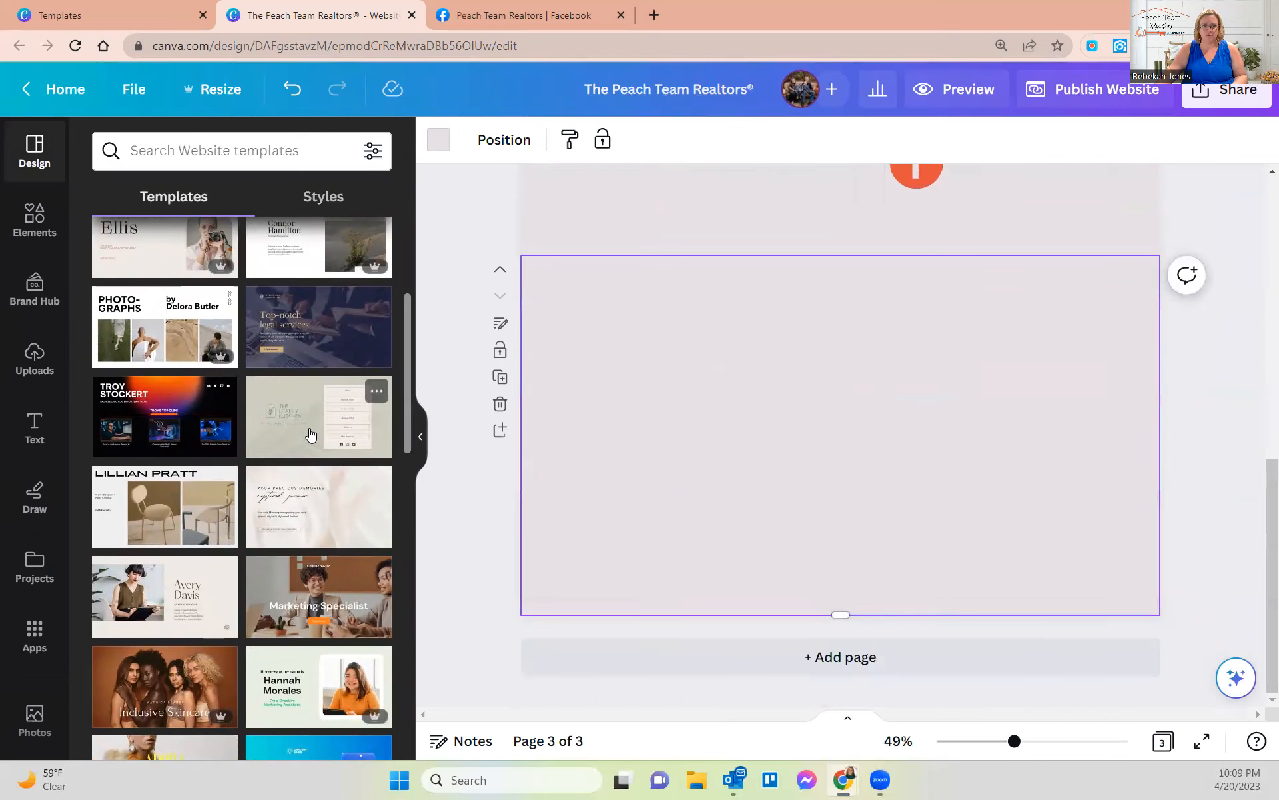
left_click(901, 353)
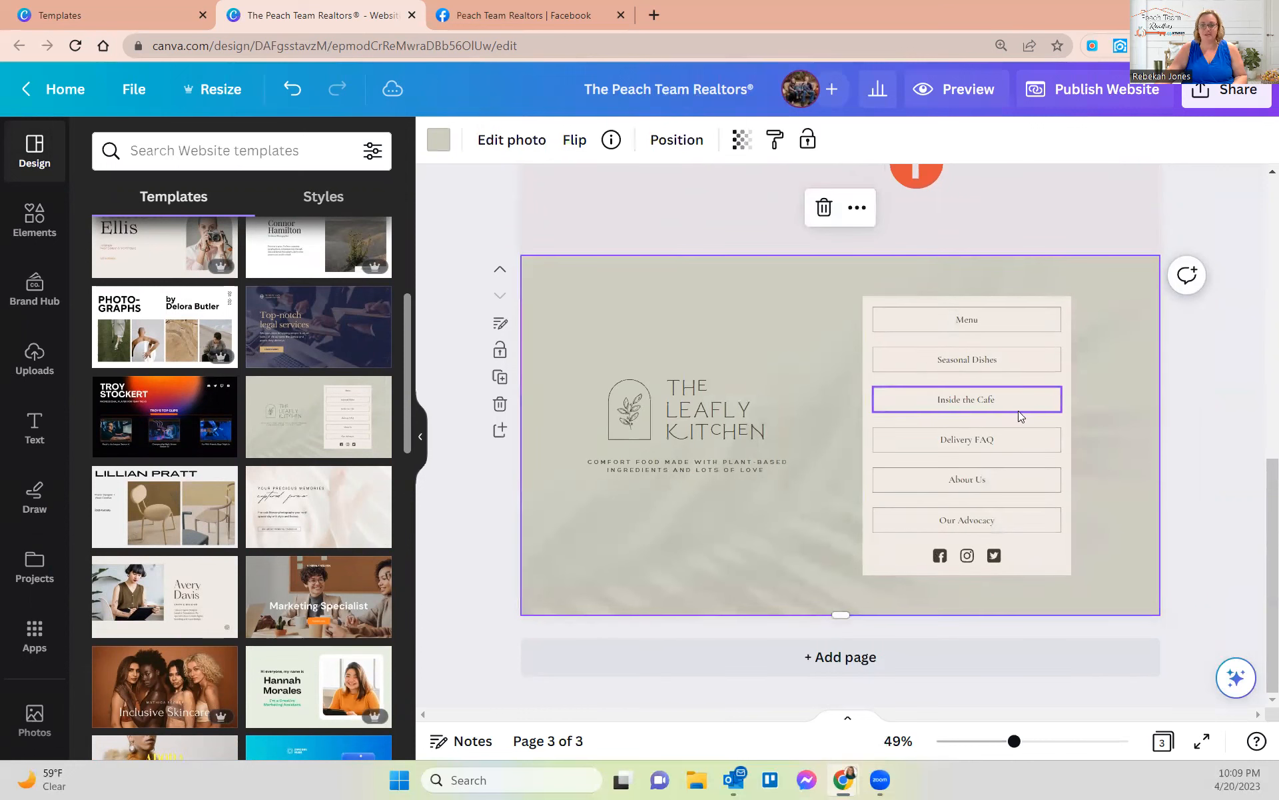
scroll(931, 533, "up", 5)
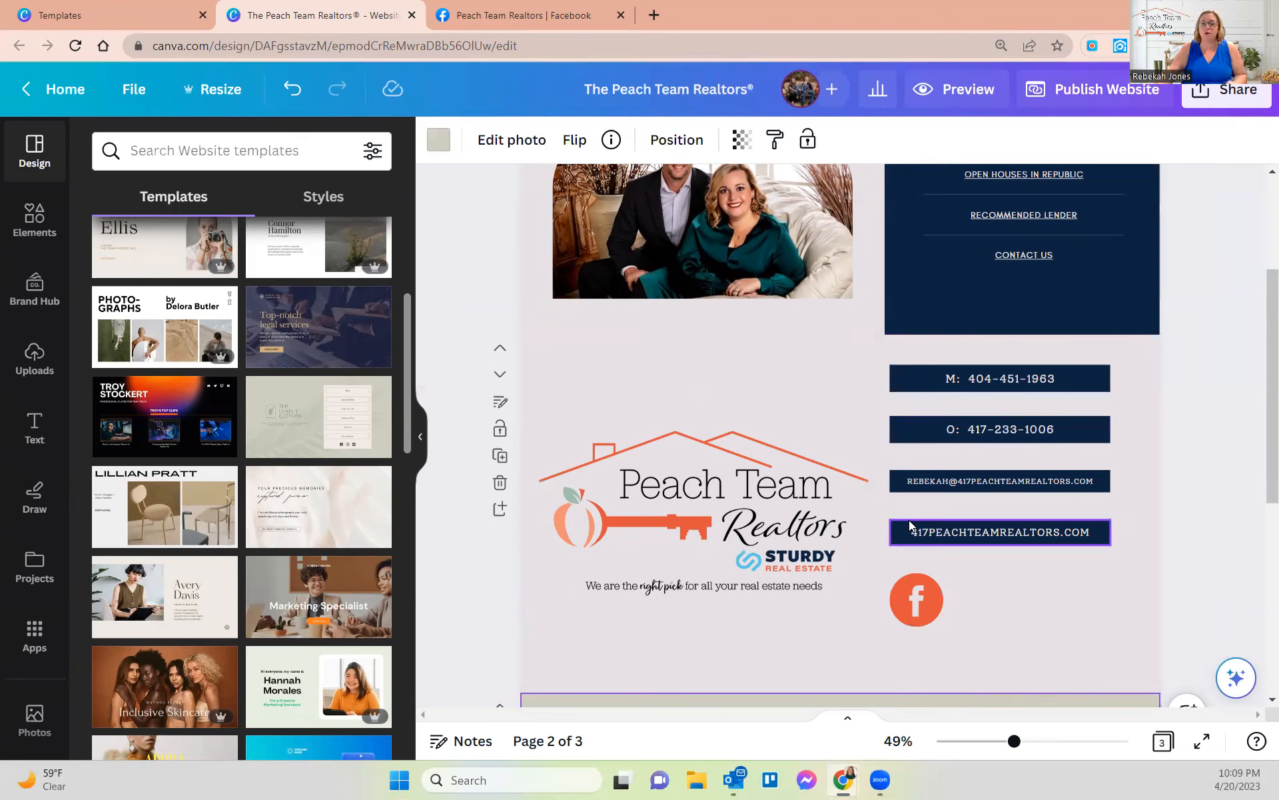
- Link the mobile phone box to its mobile phone number
left_click(420, 437)
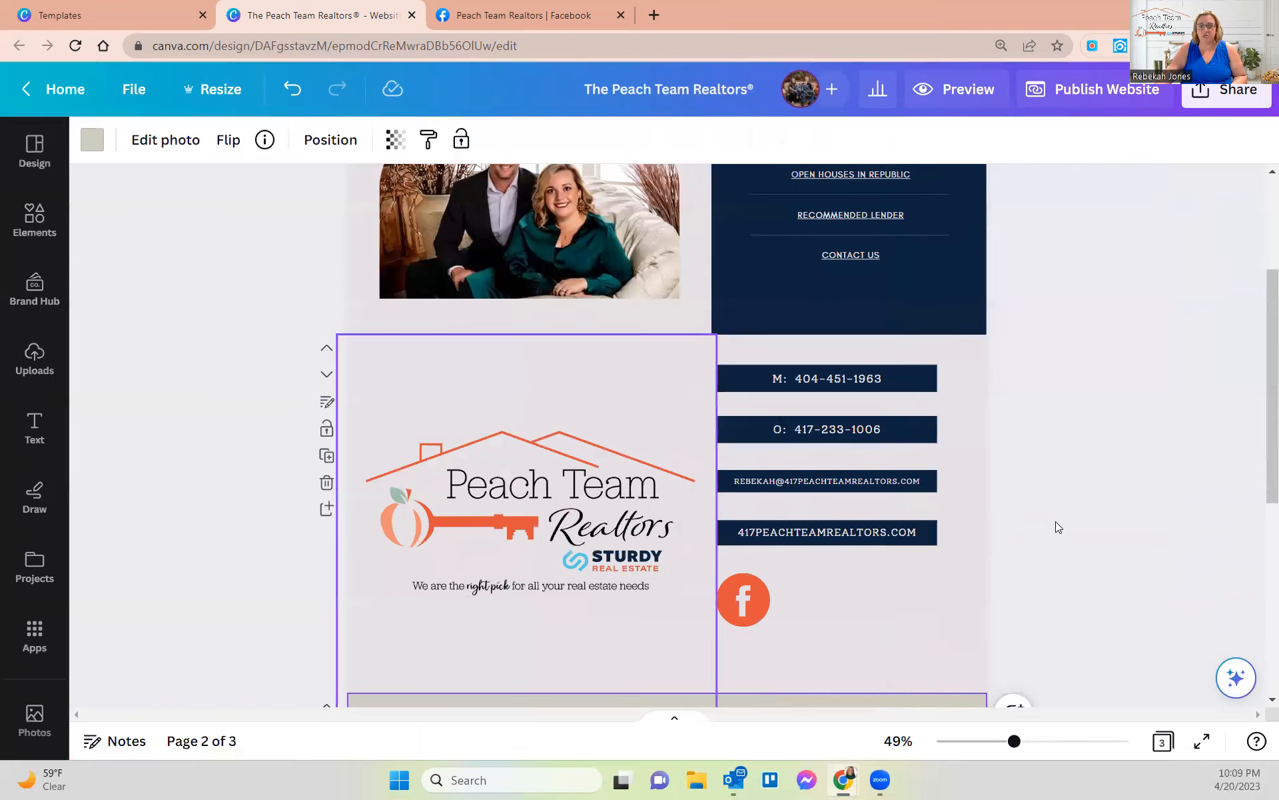
scroll(1141, 409, "up", 3)
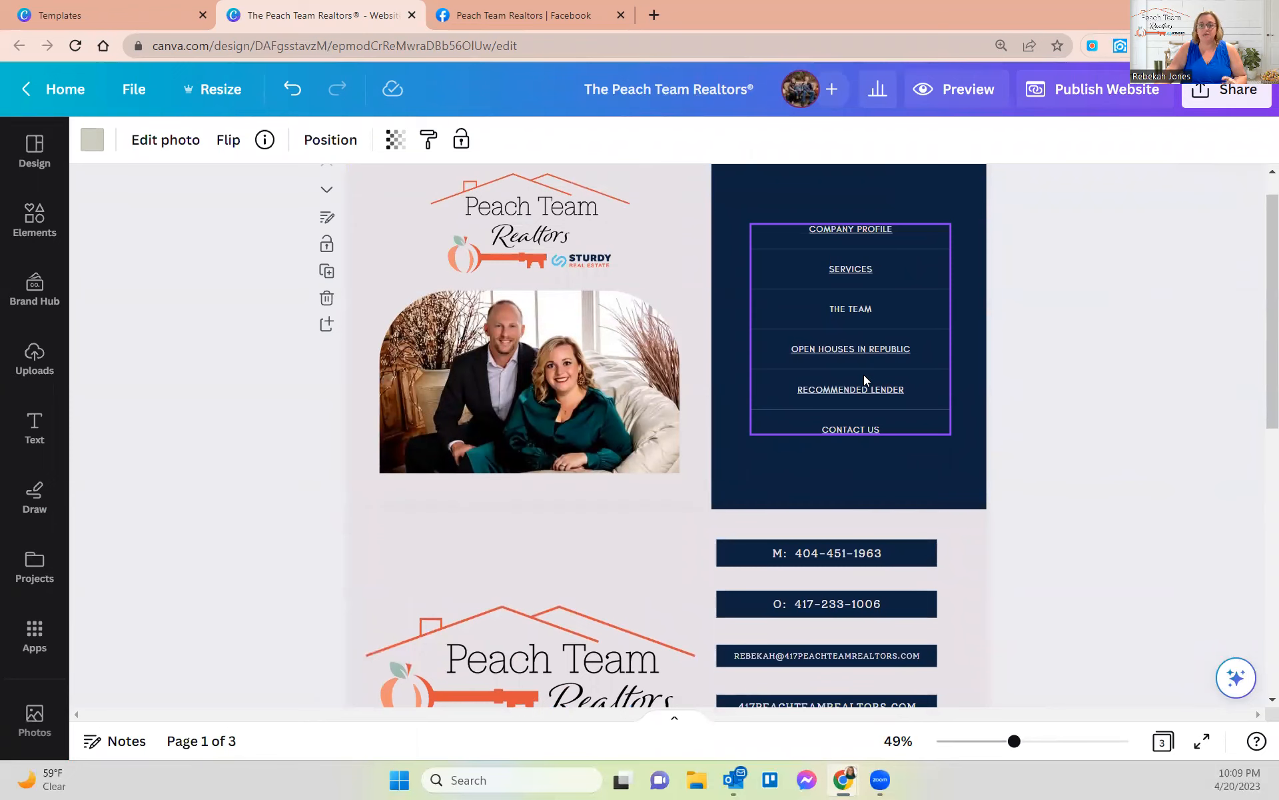
scroll(857, 393, "down", 3)
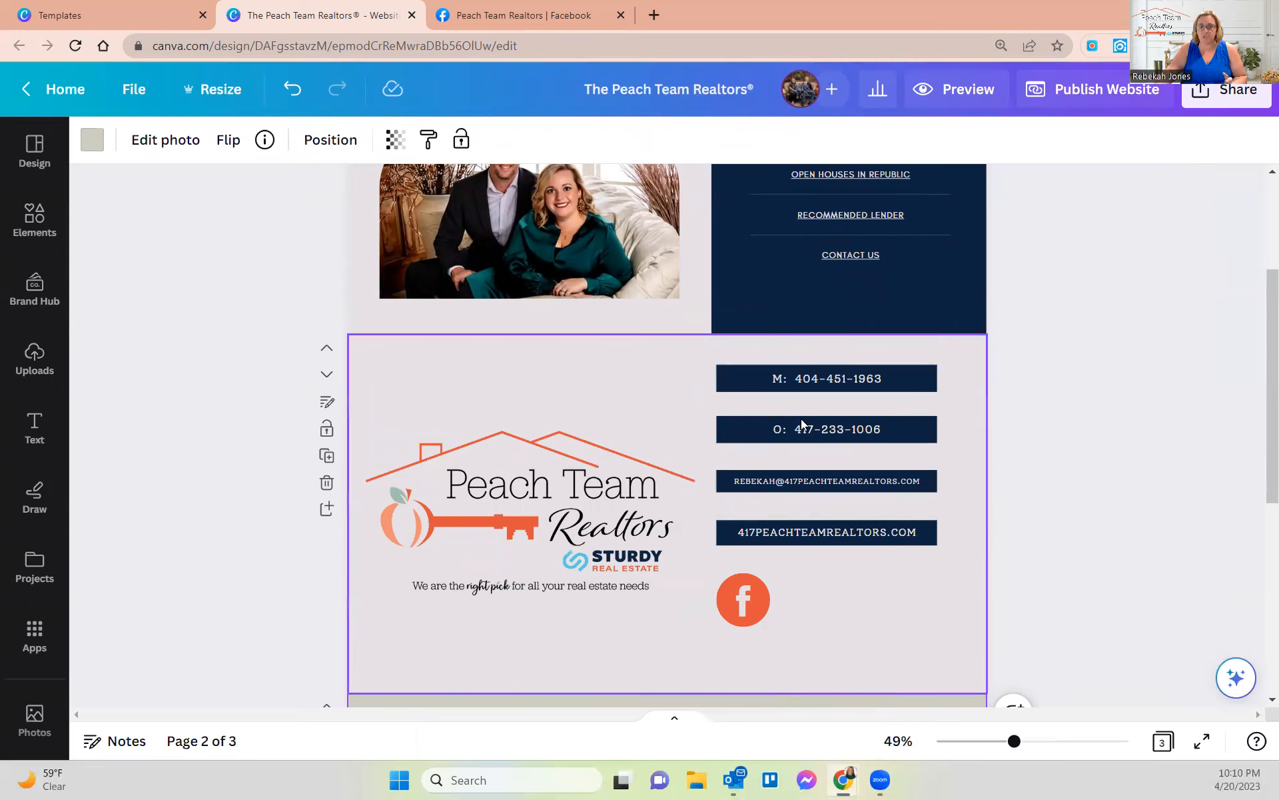
left_click(808, 379)
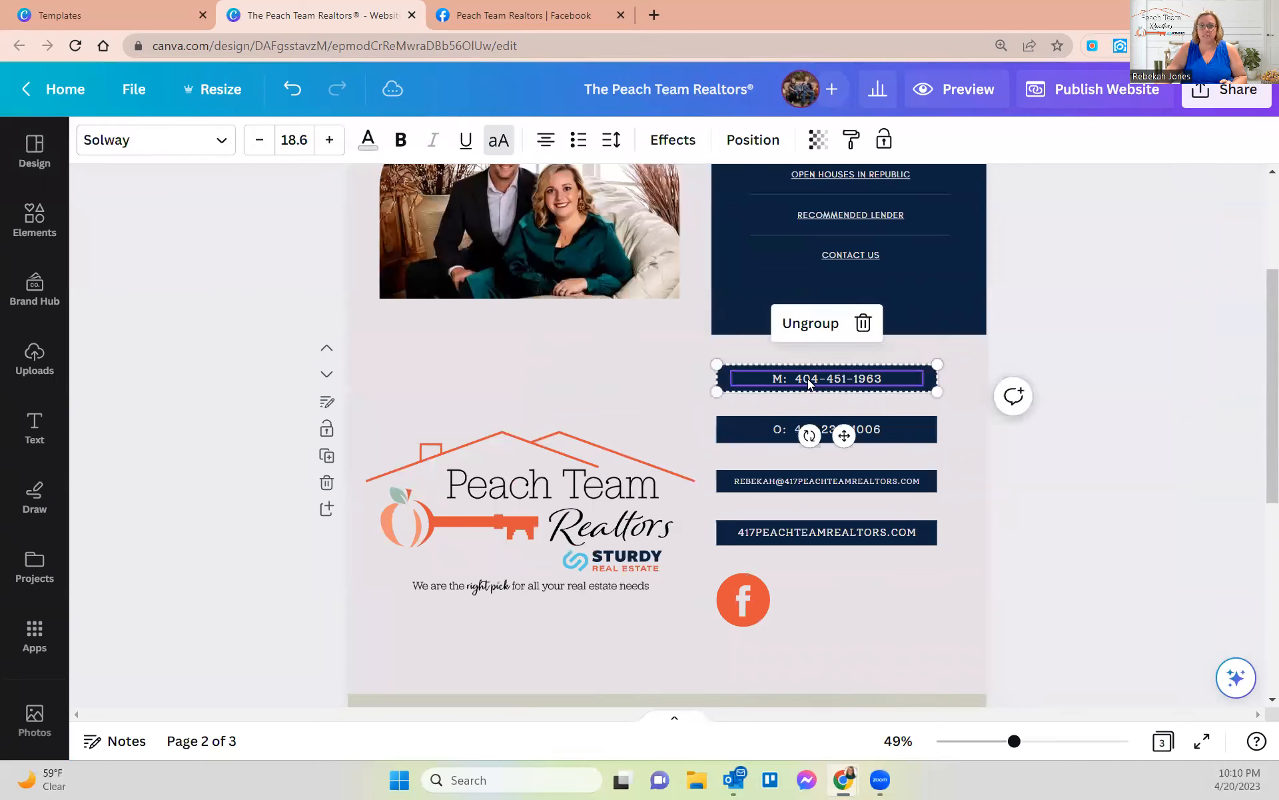
right_click(776, 380)
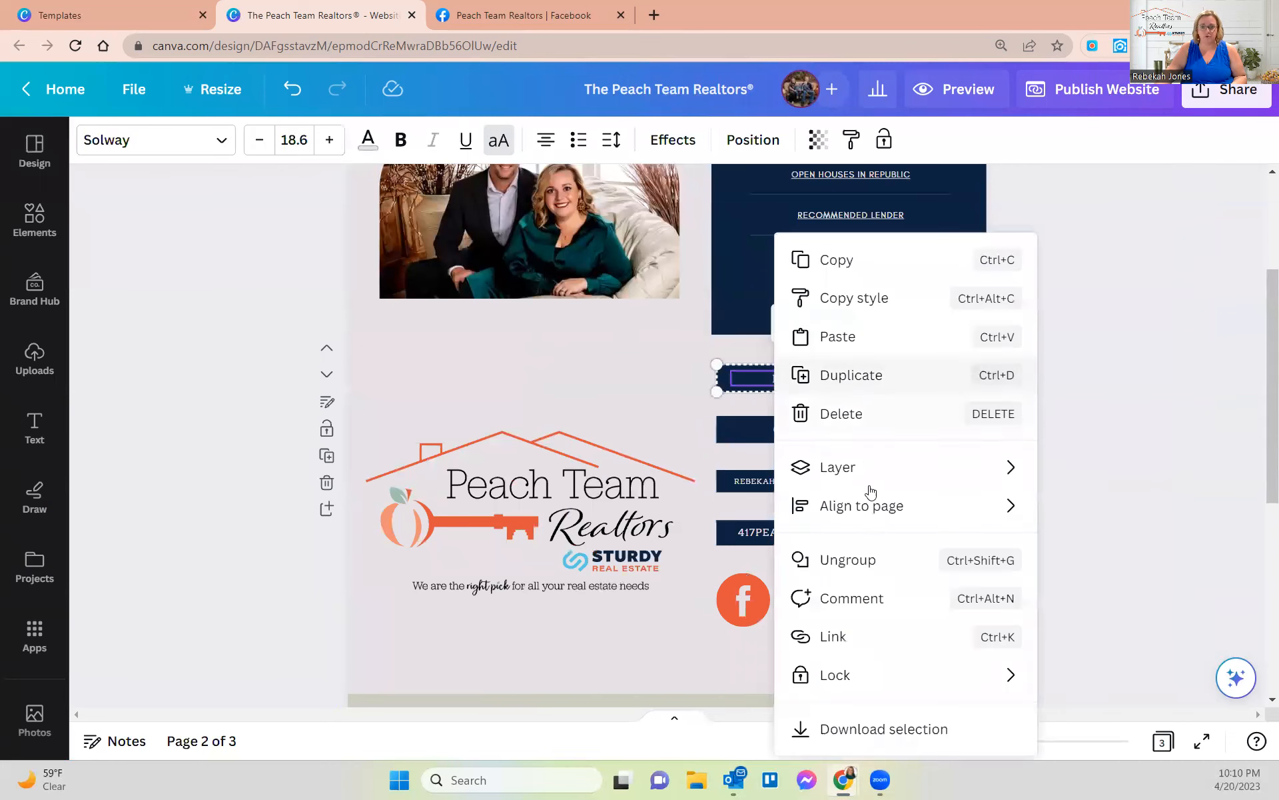
left_click(842, 635)
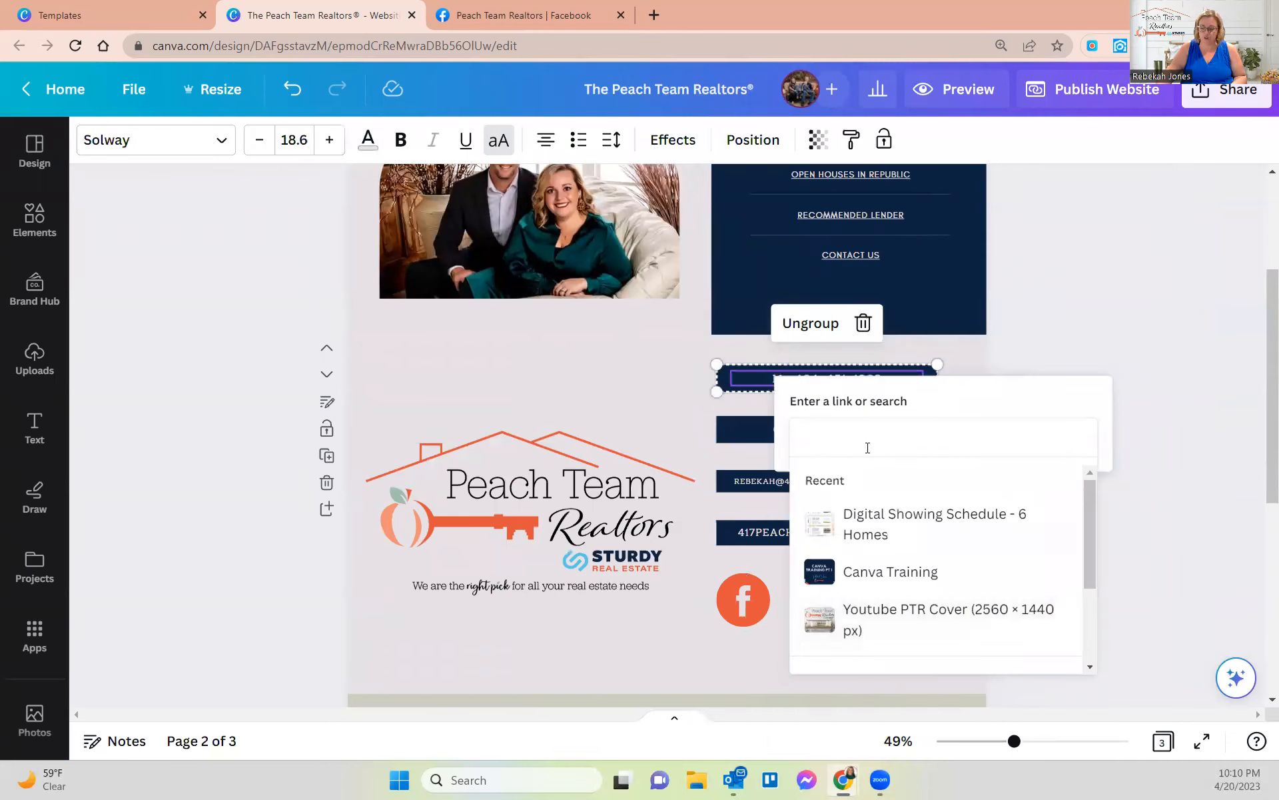
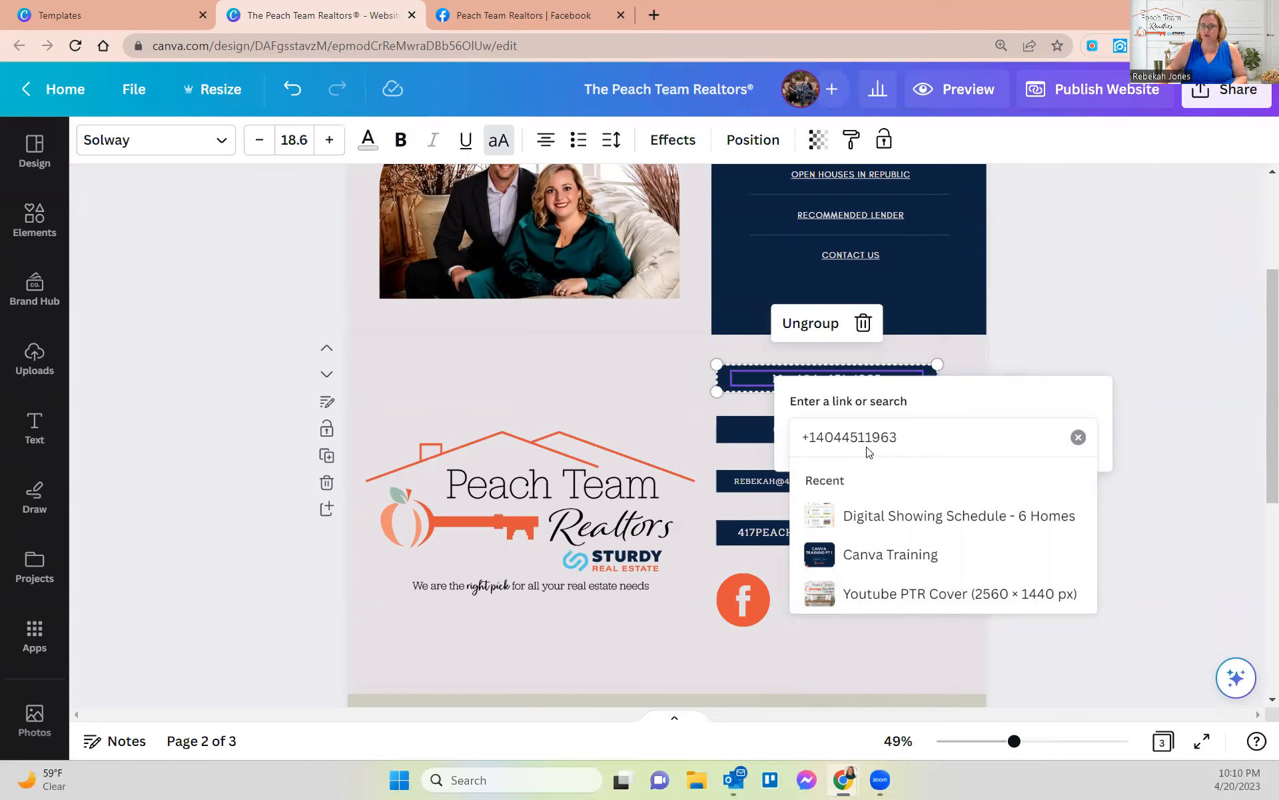
key("Return")
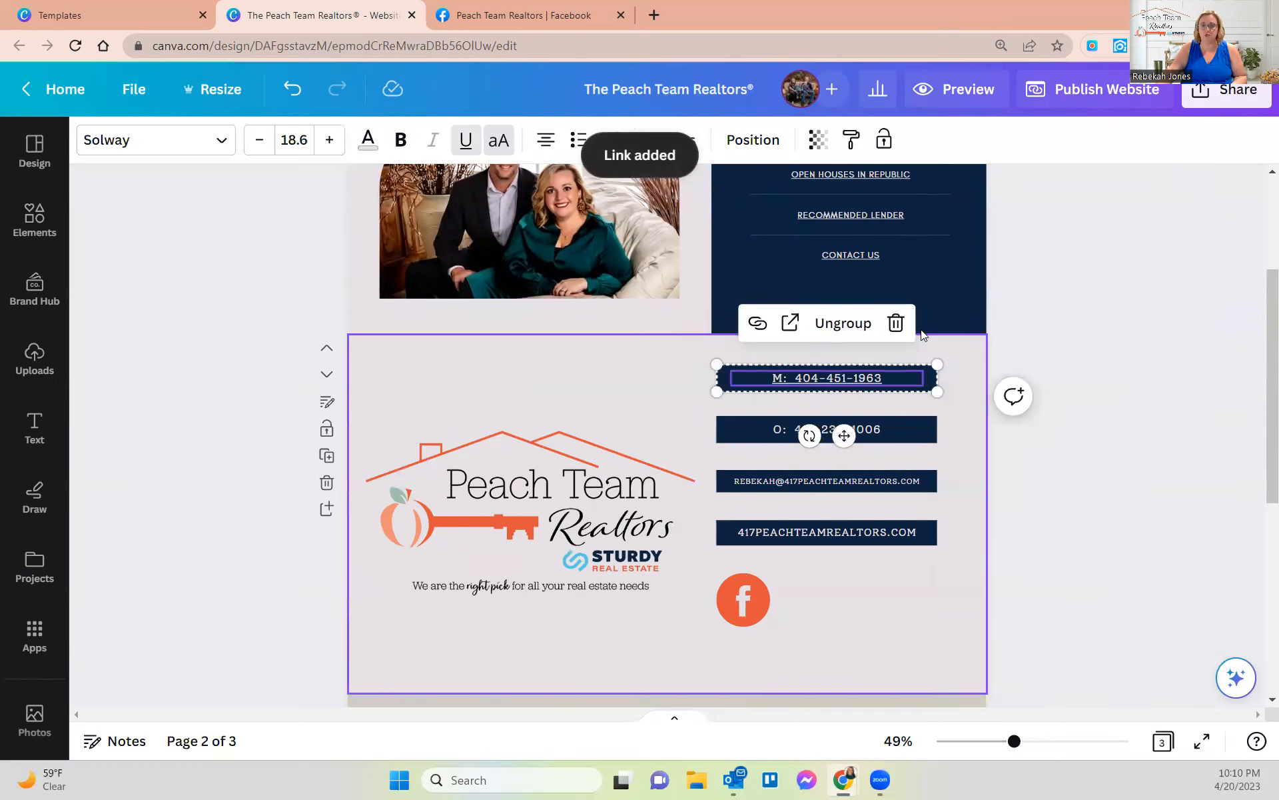
- Link the office phone box to the office phone number
left_click(866, 425)
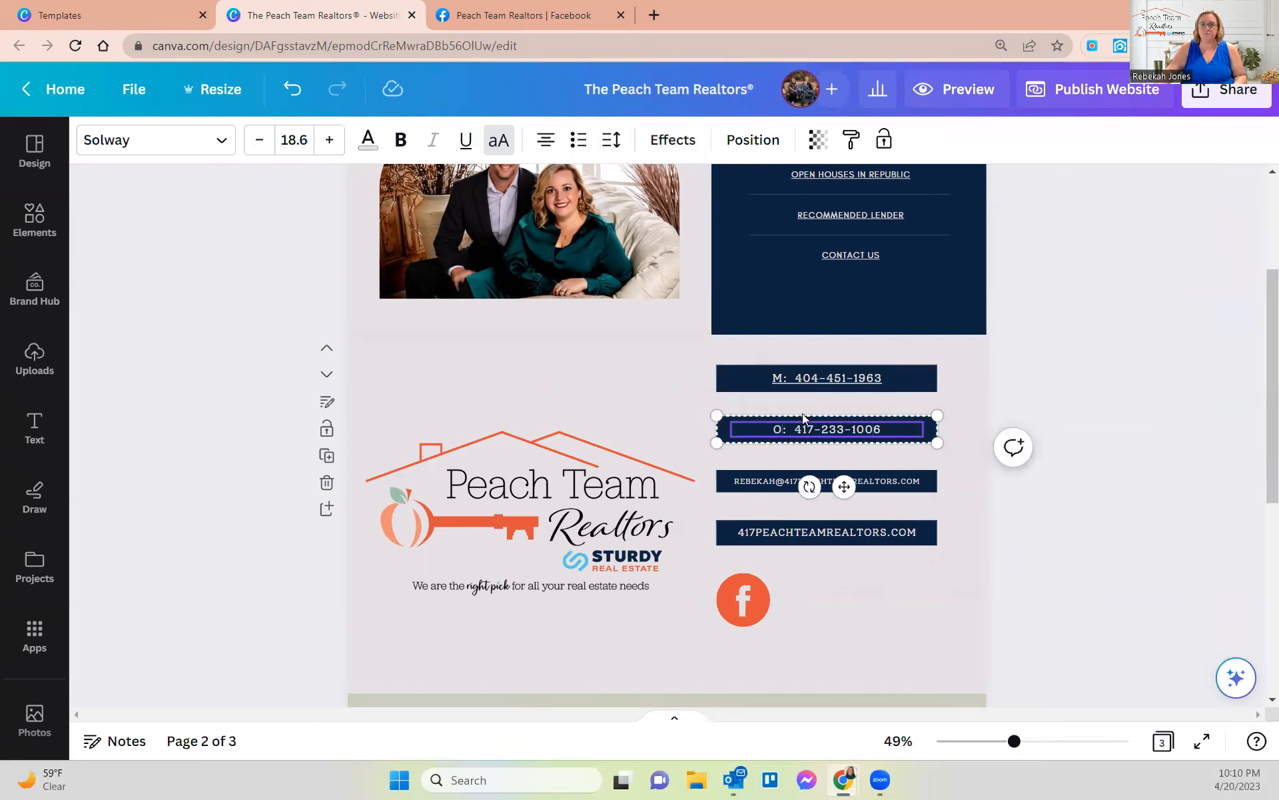
right_click(784, 430)
left_click(832, 306)
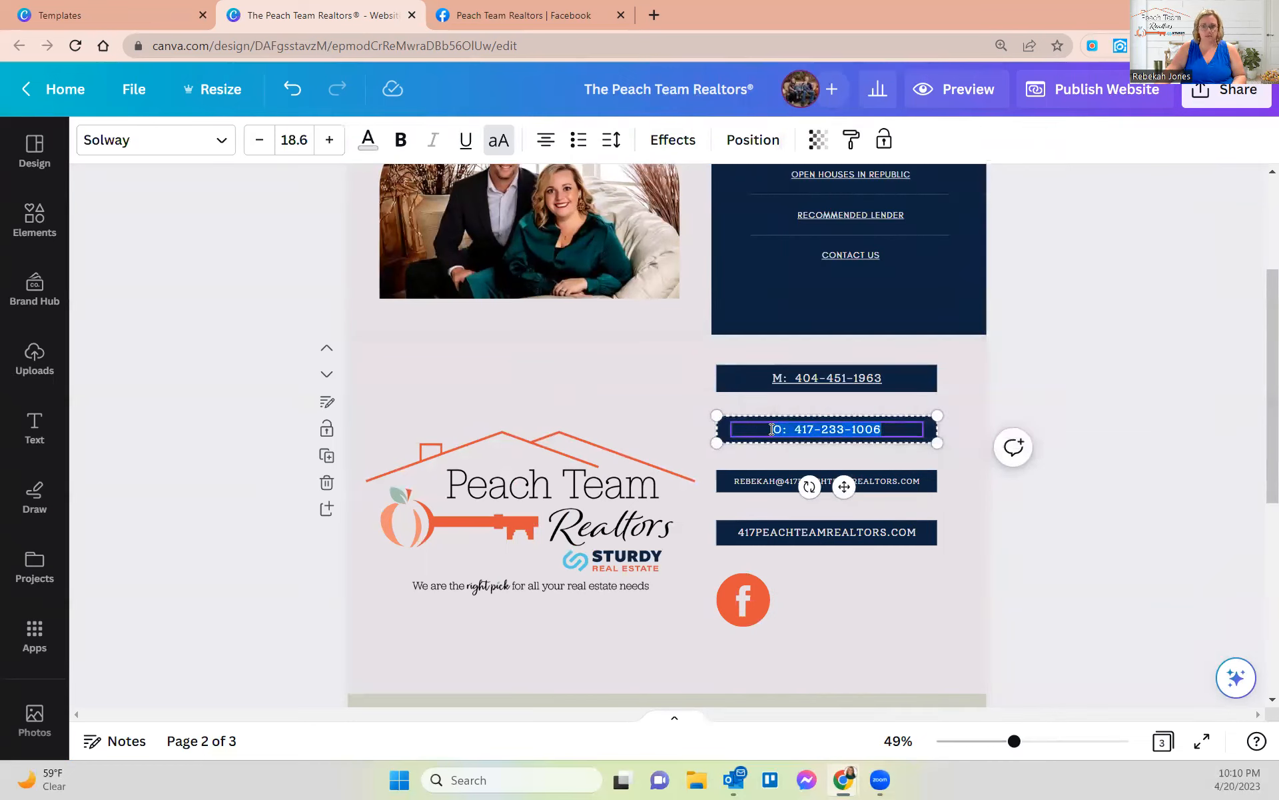
left_click(827, 351)
left_click(797, 427)
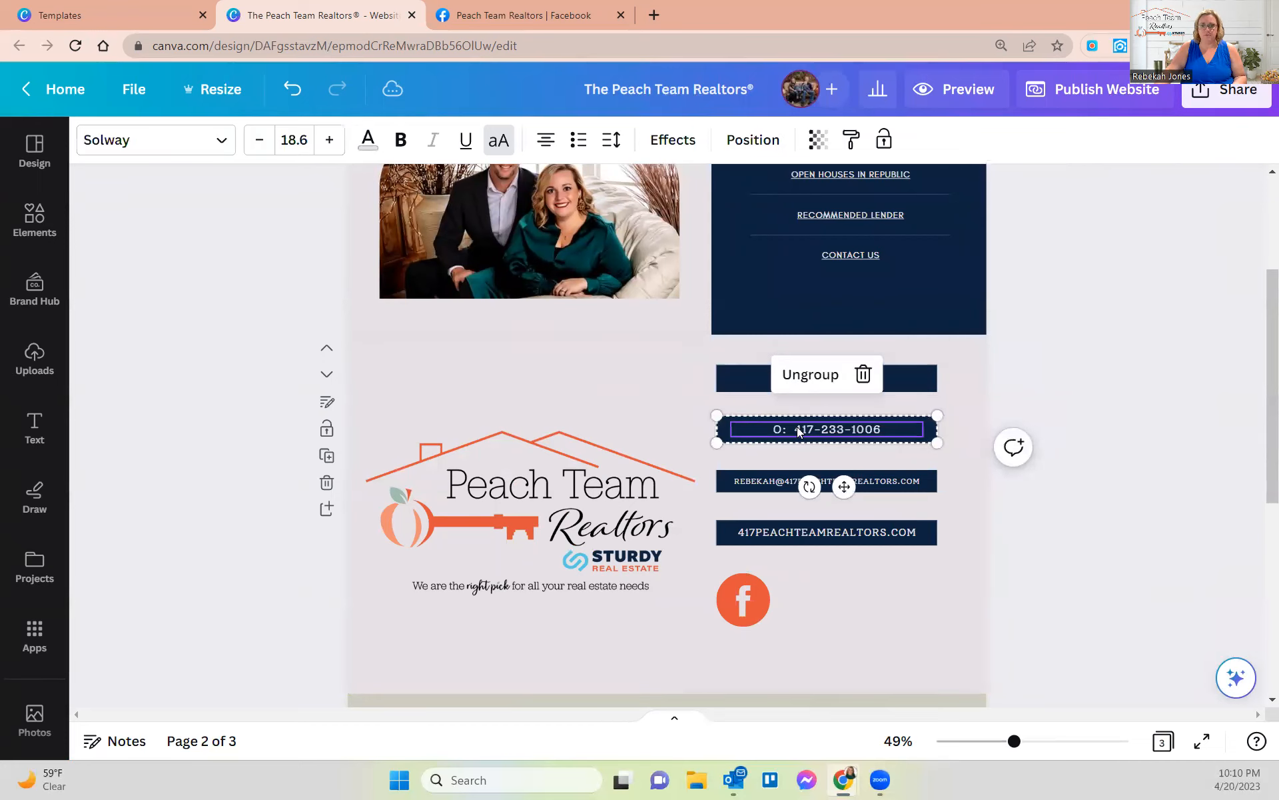
right_click(773, 427)
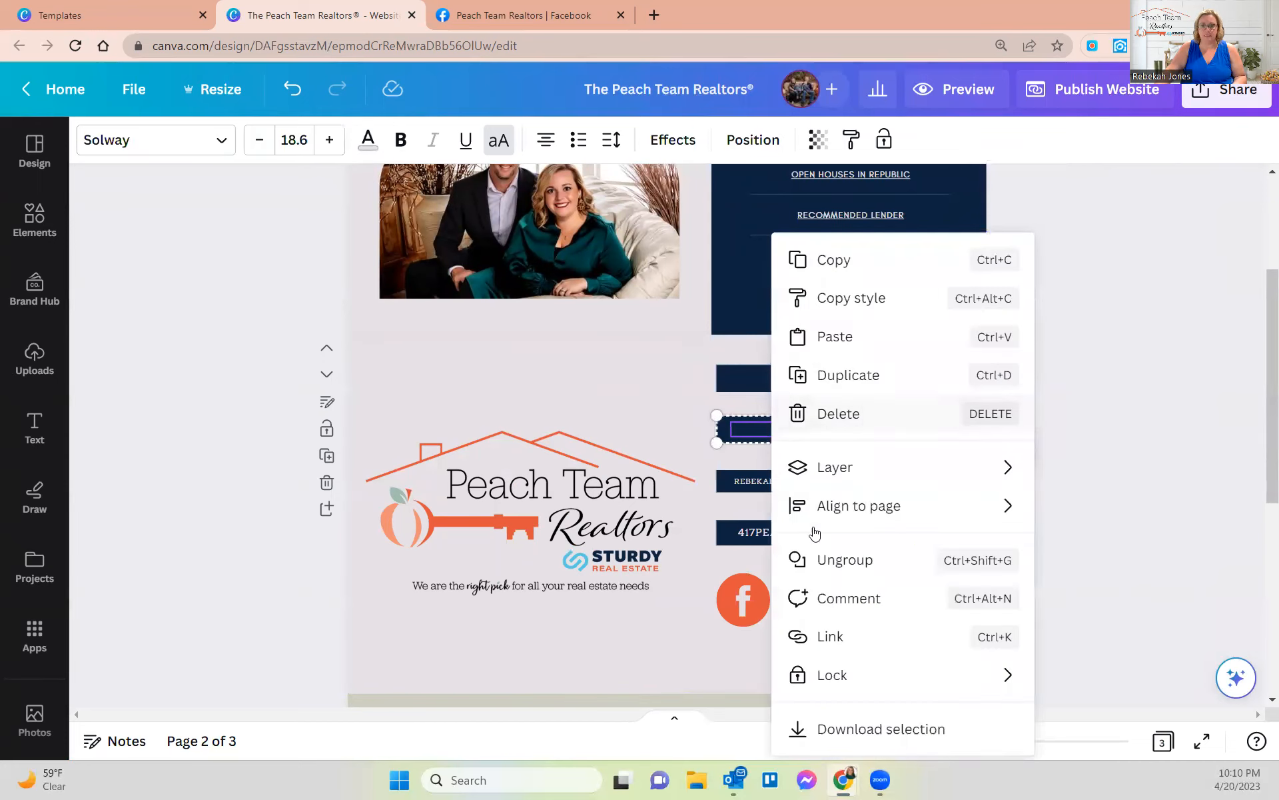
left_click(828, 634)
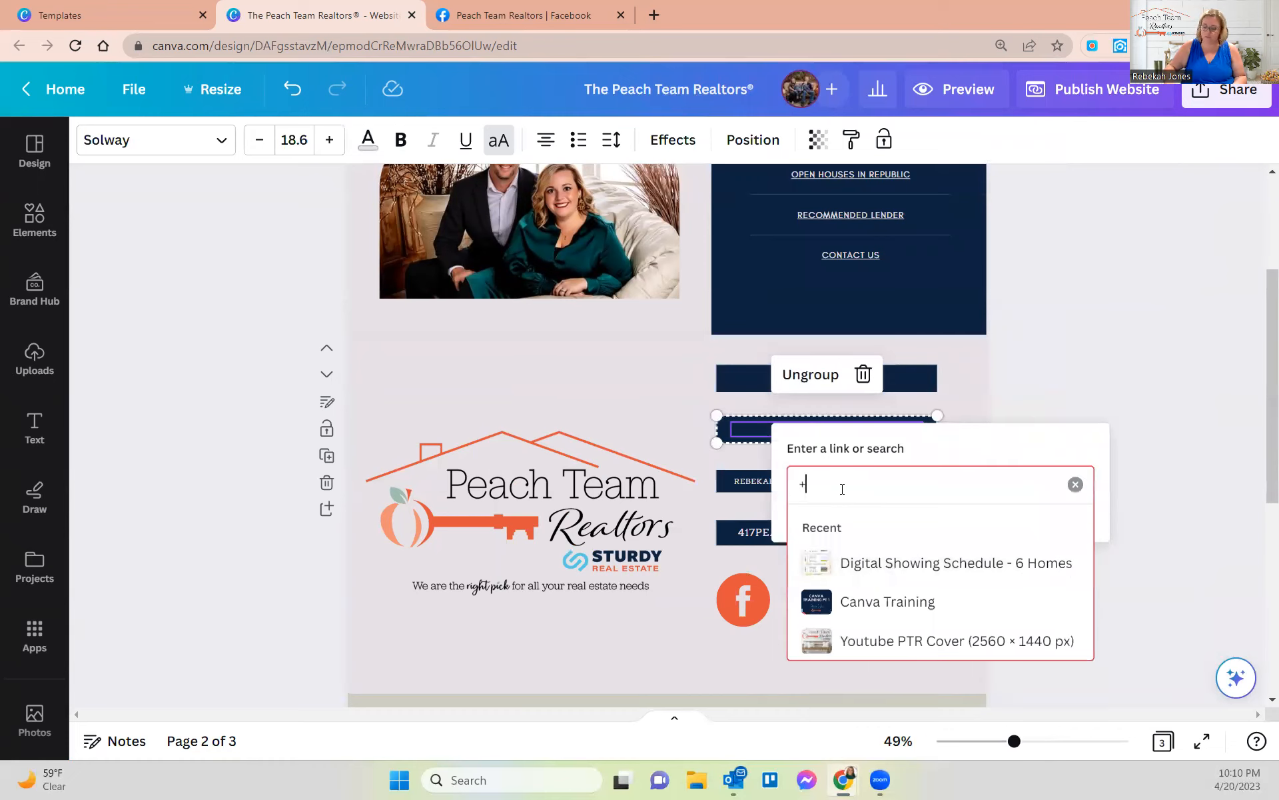
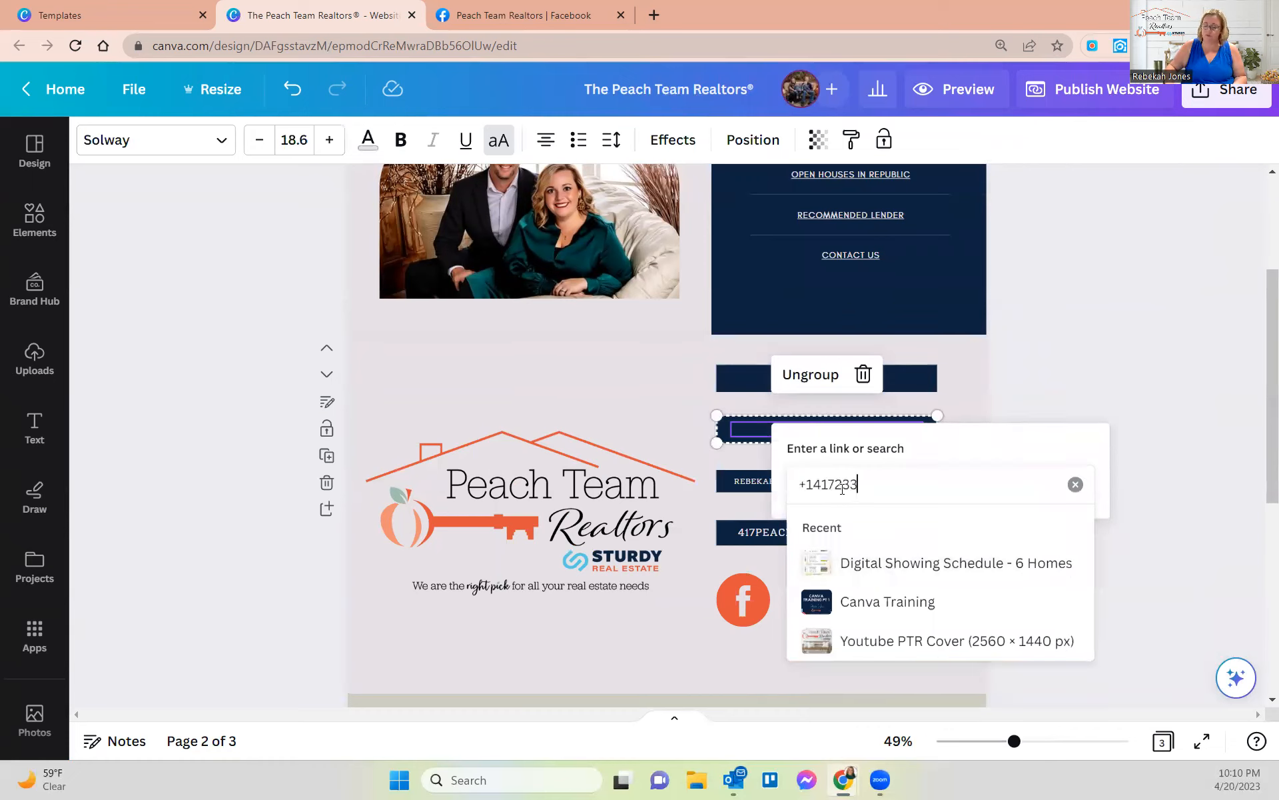
key("Return")
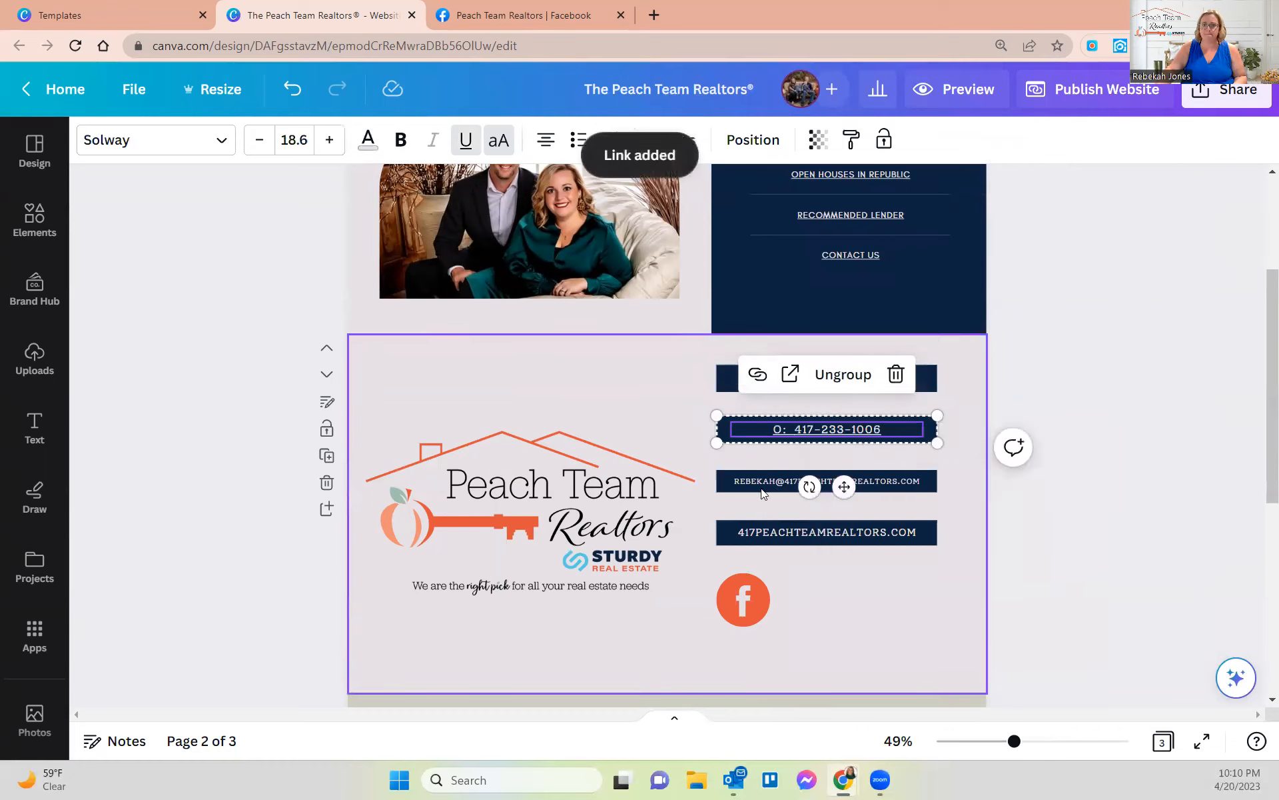
- Link the email box to the team's email address, correcting a typo
left_click(791, 480)
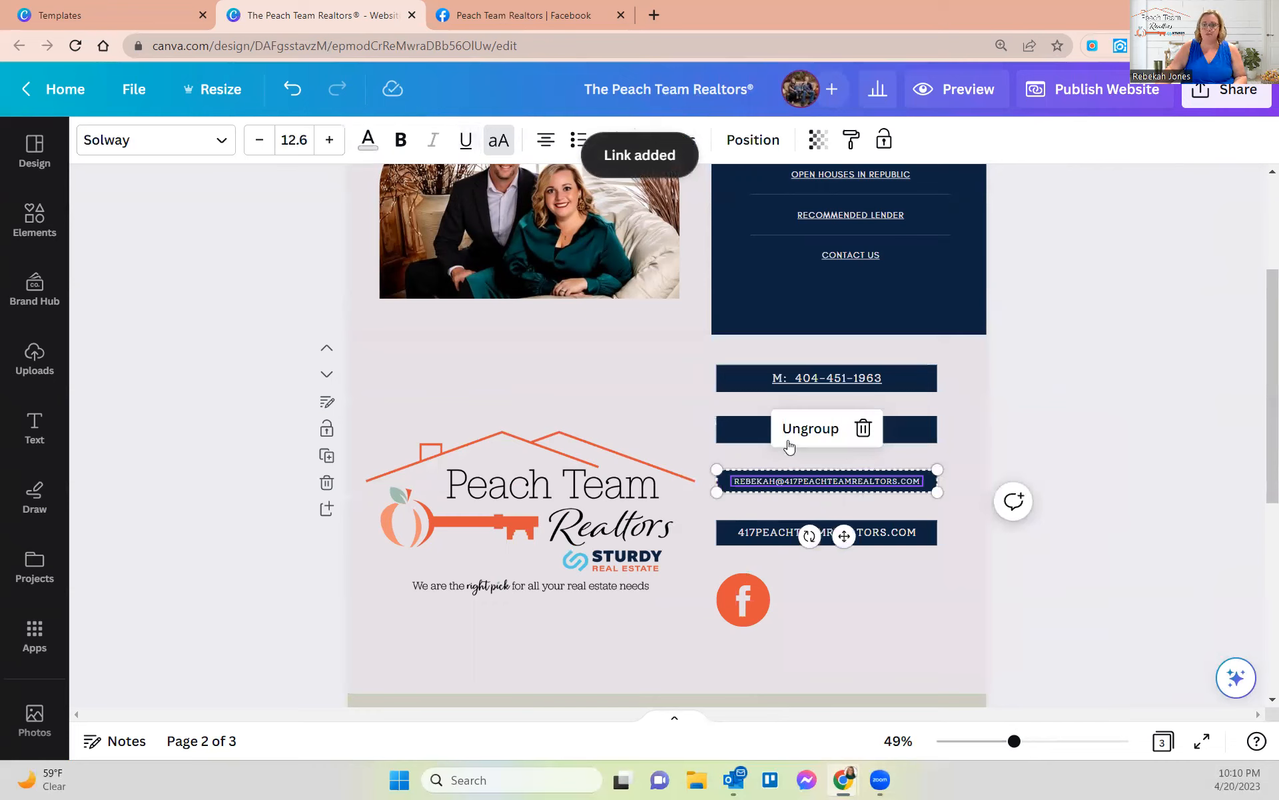
right_click(771, 482)
left_click(839, 637)
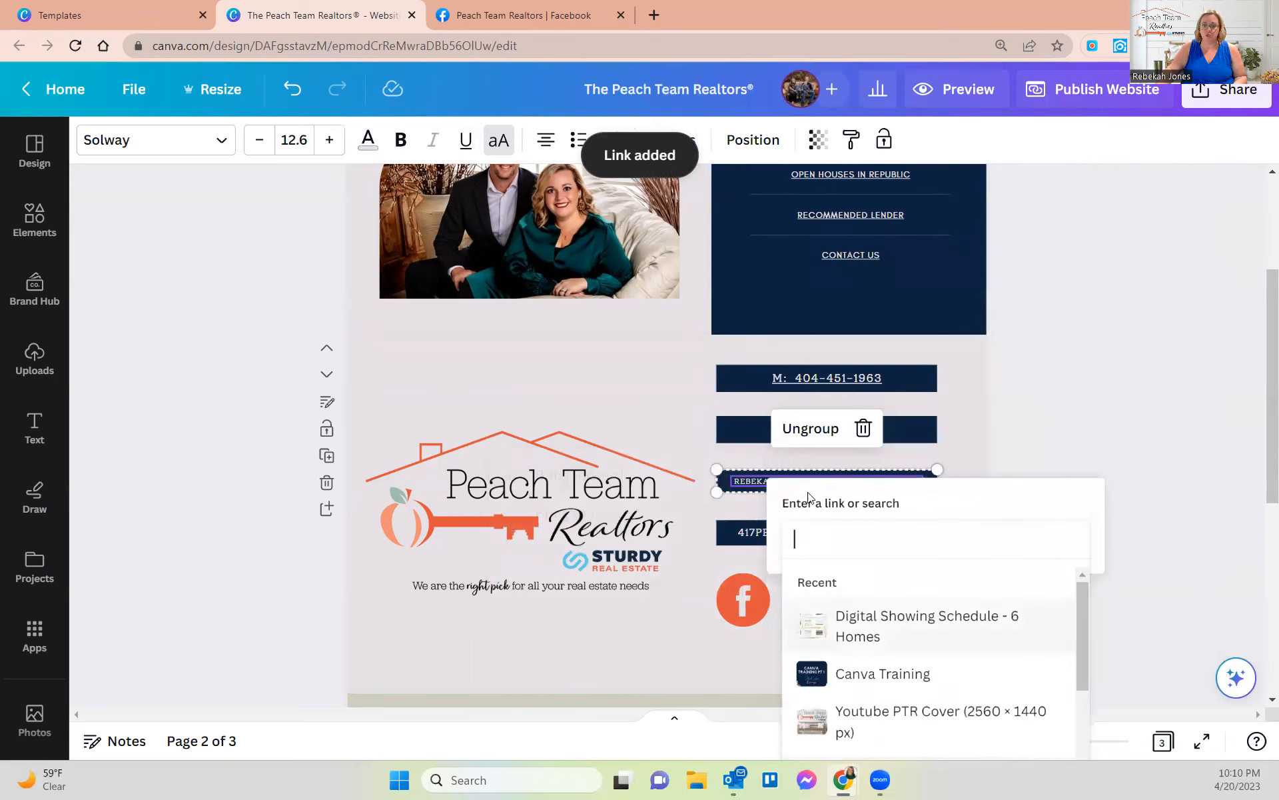
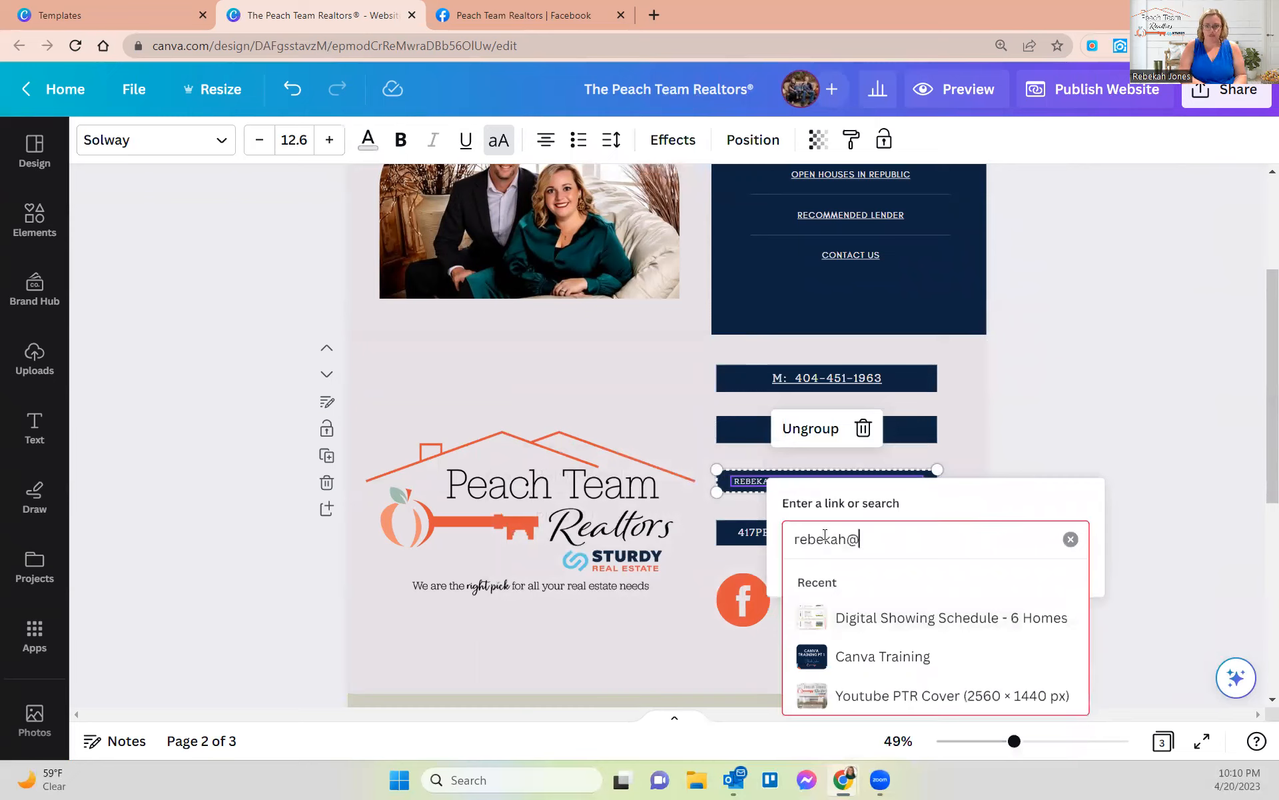
key("Return")
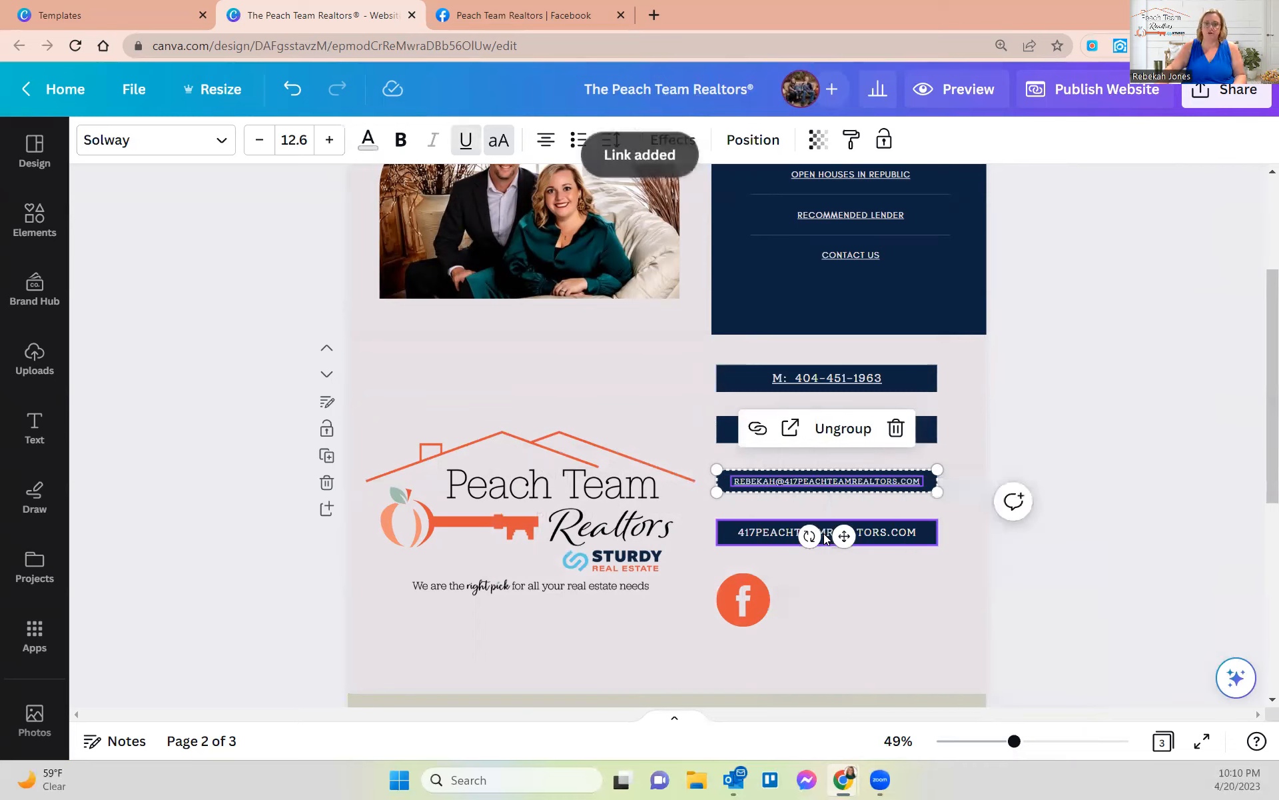
- Link the website contact box to 417peachteamrealtors.com
left_click(753, 539)
right_click(753, 538)
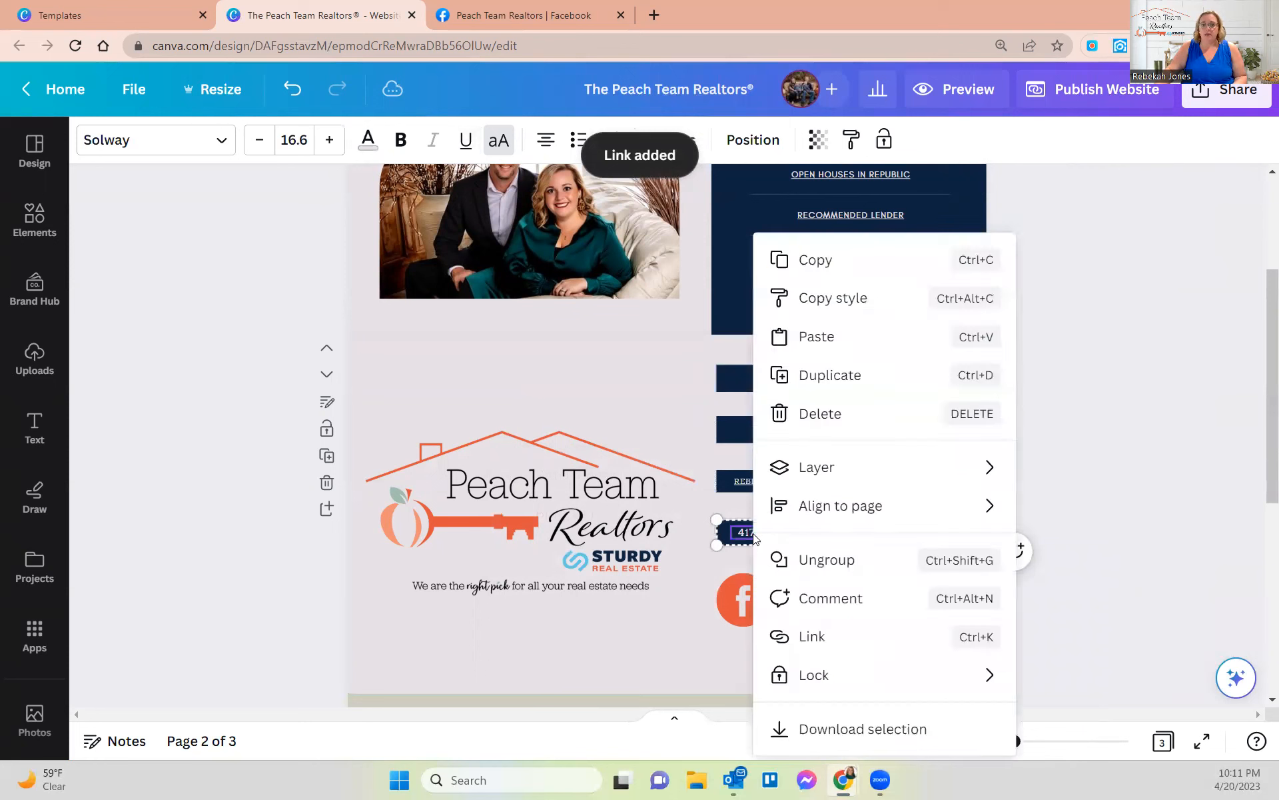
left_click(838, 645)
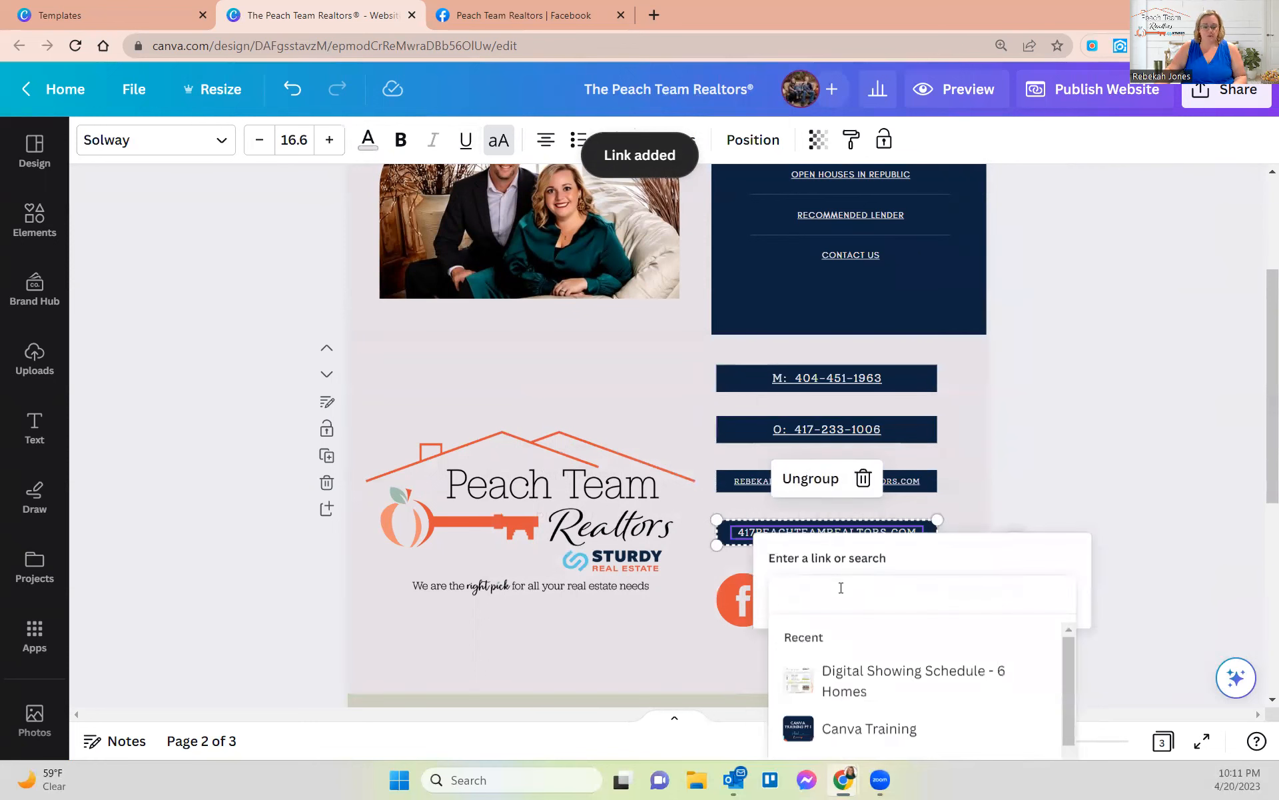
type("417pe")
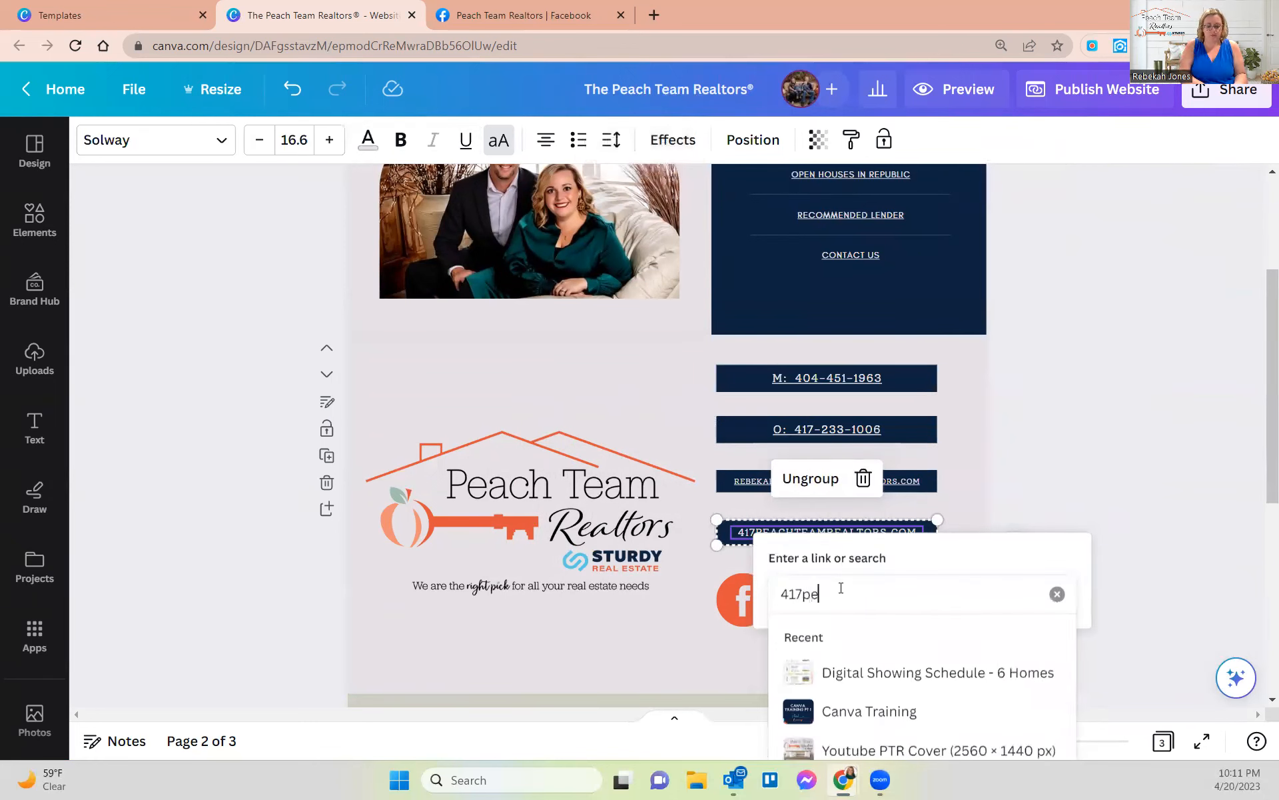
type("achteamrealtors.com")
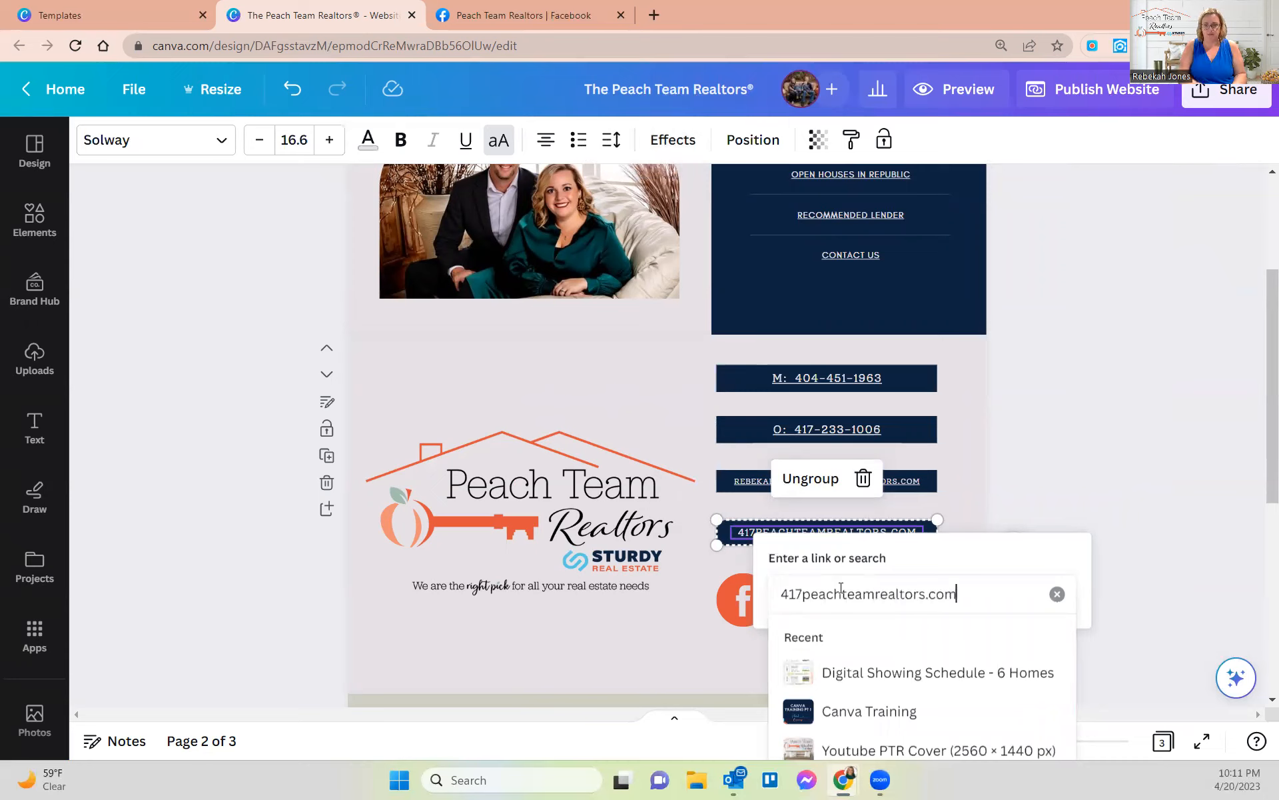
key("Return")
left_click(1043, 451)
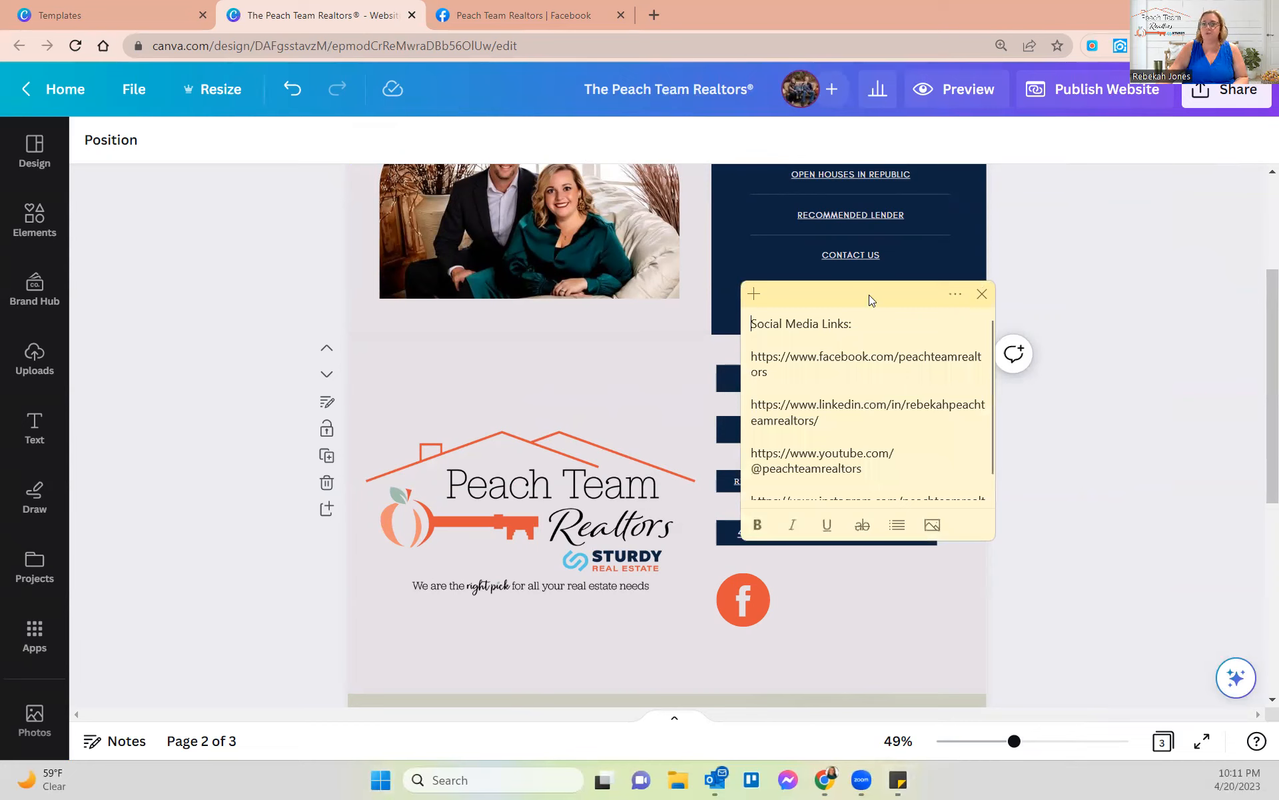
- Move the sticky note aside and link the Facebook icon to facebook.com/peachteamrealtors
left_click_drag(869, 294, 706, 248)
scroll(717, 389, "down", 1)
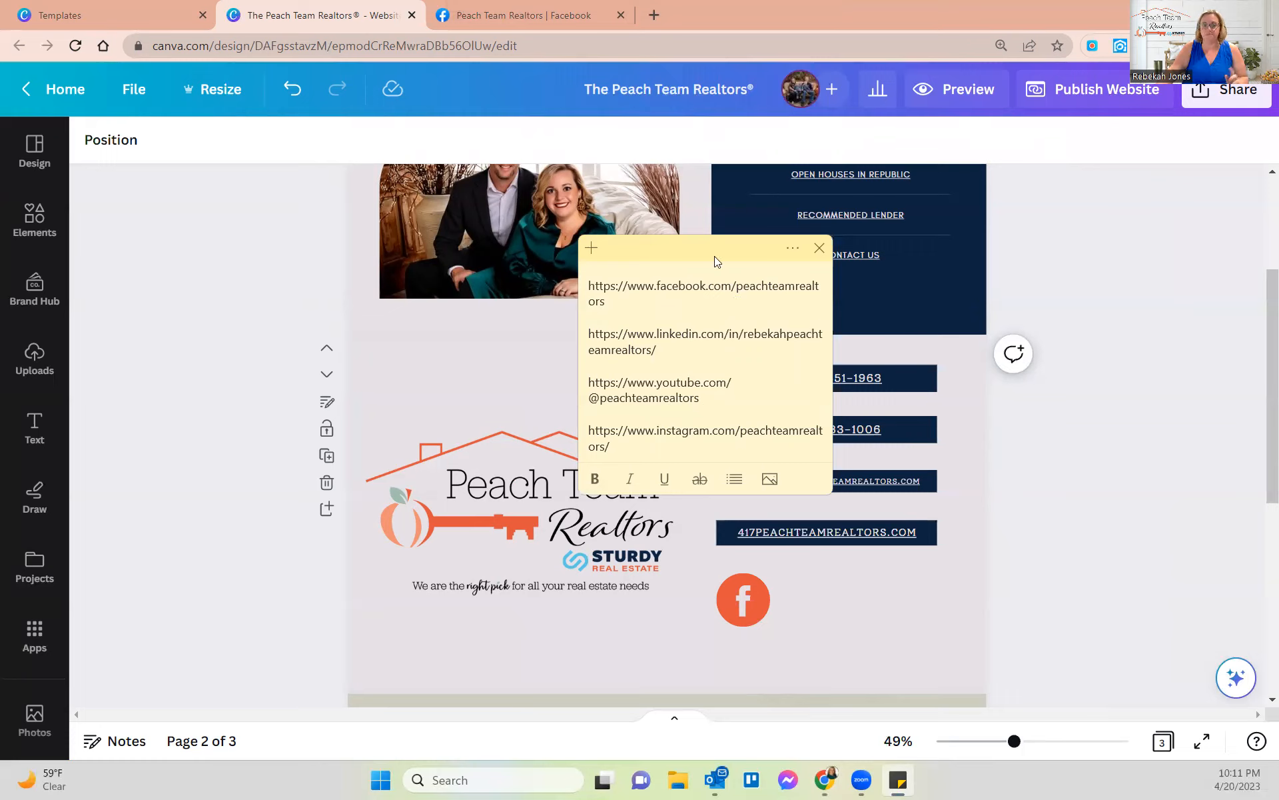
left_click_drag(720, 256, 1278, 333)
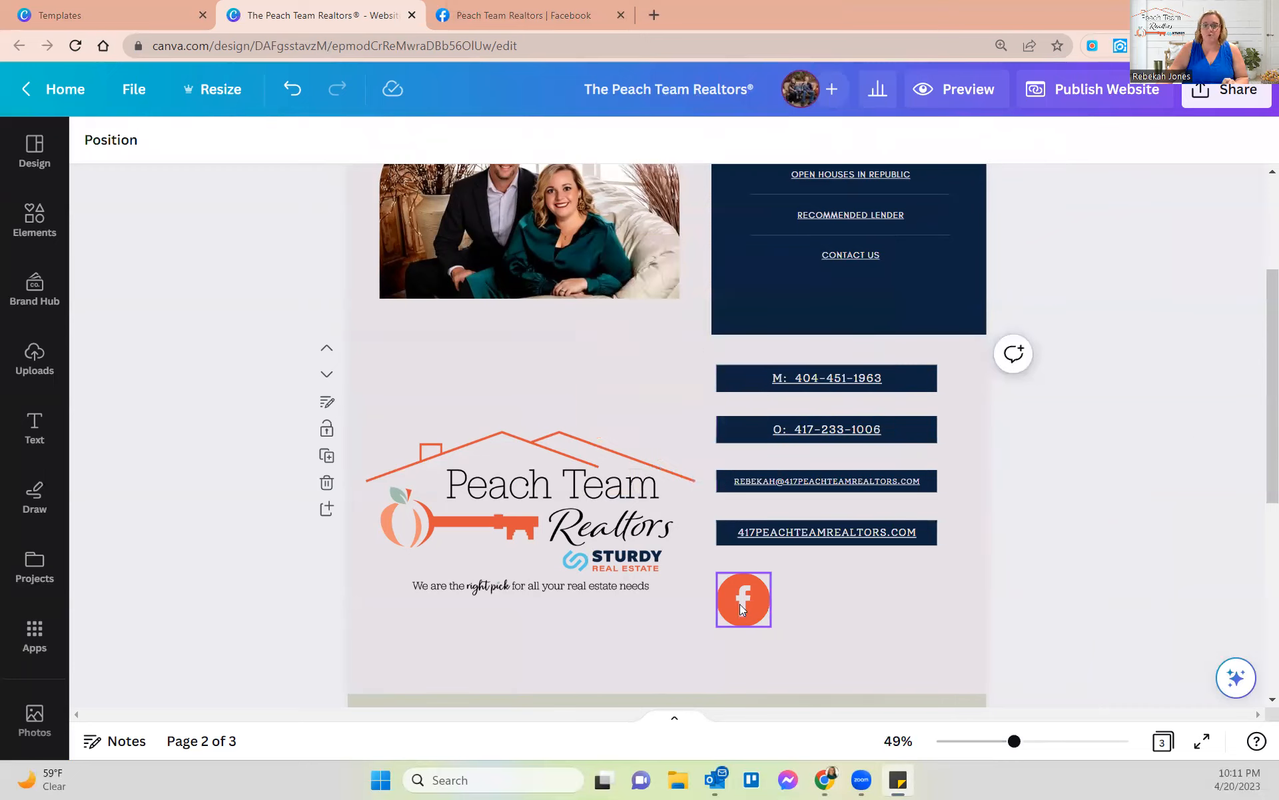
left_click(740, 603)
right_click(735, 591)
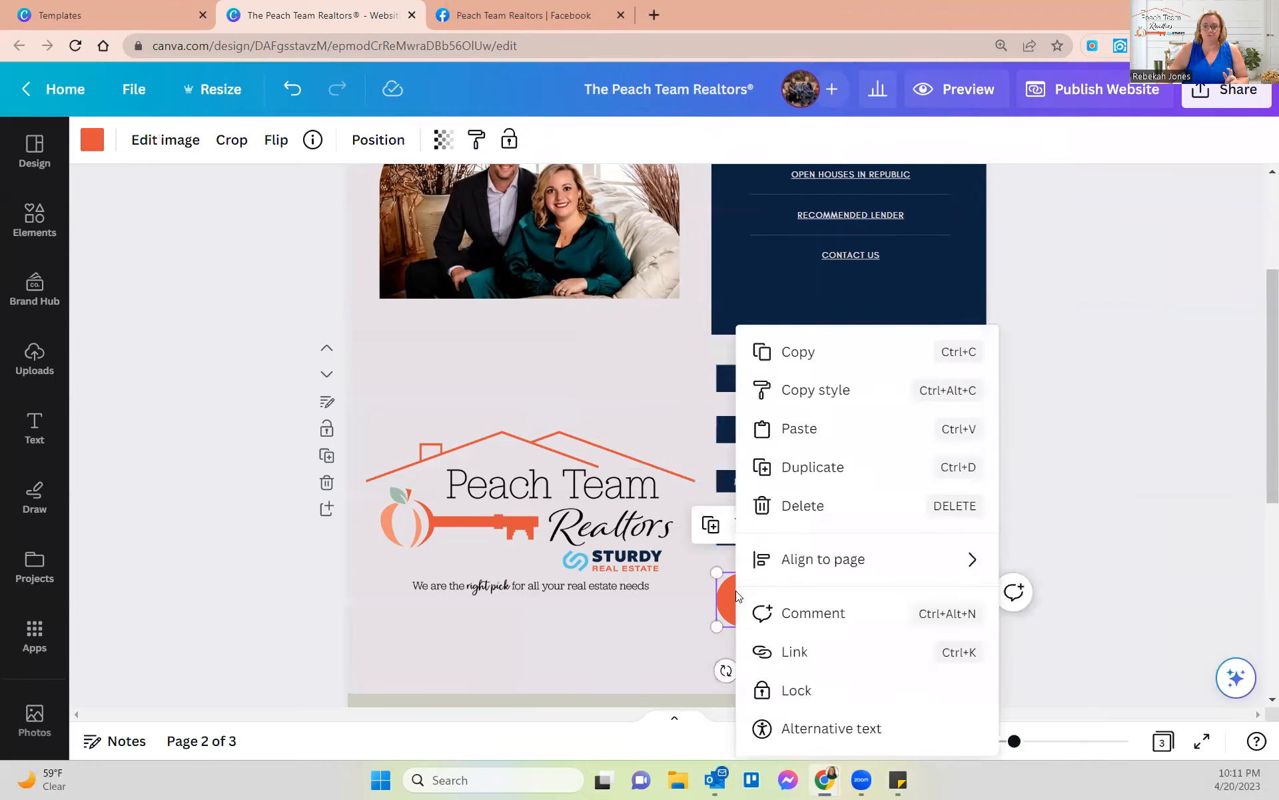
left_click(804, 651)
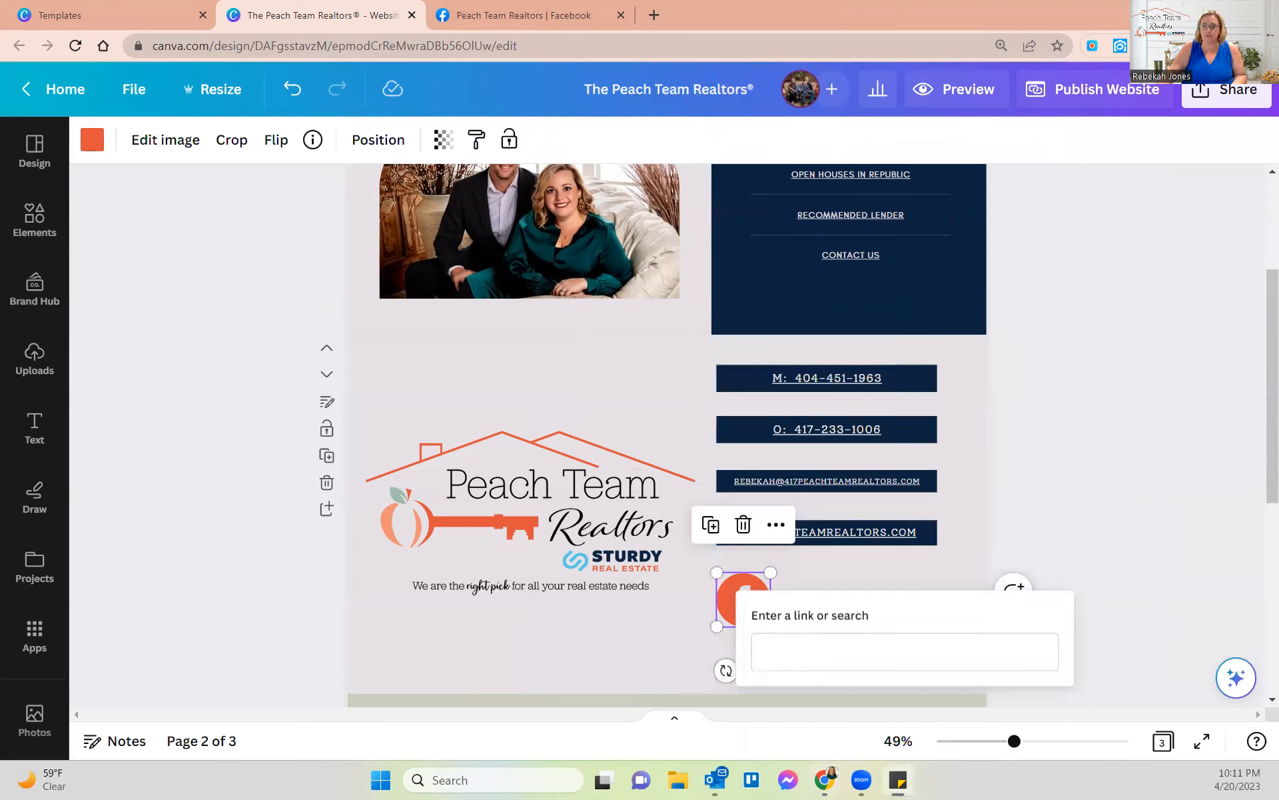
left_click(770, 650)
type("https://www.facebook.com/peachteamrealtors")
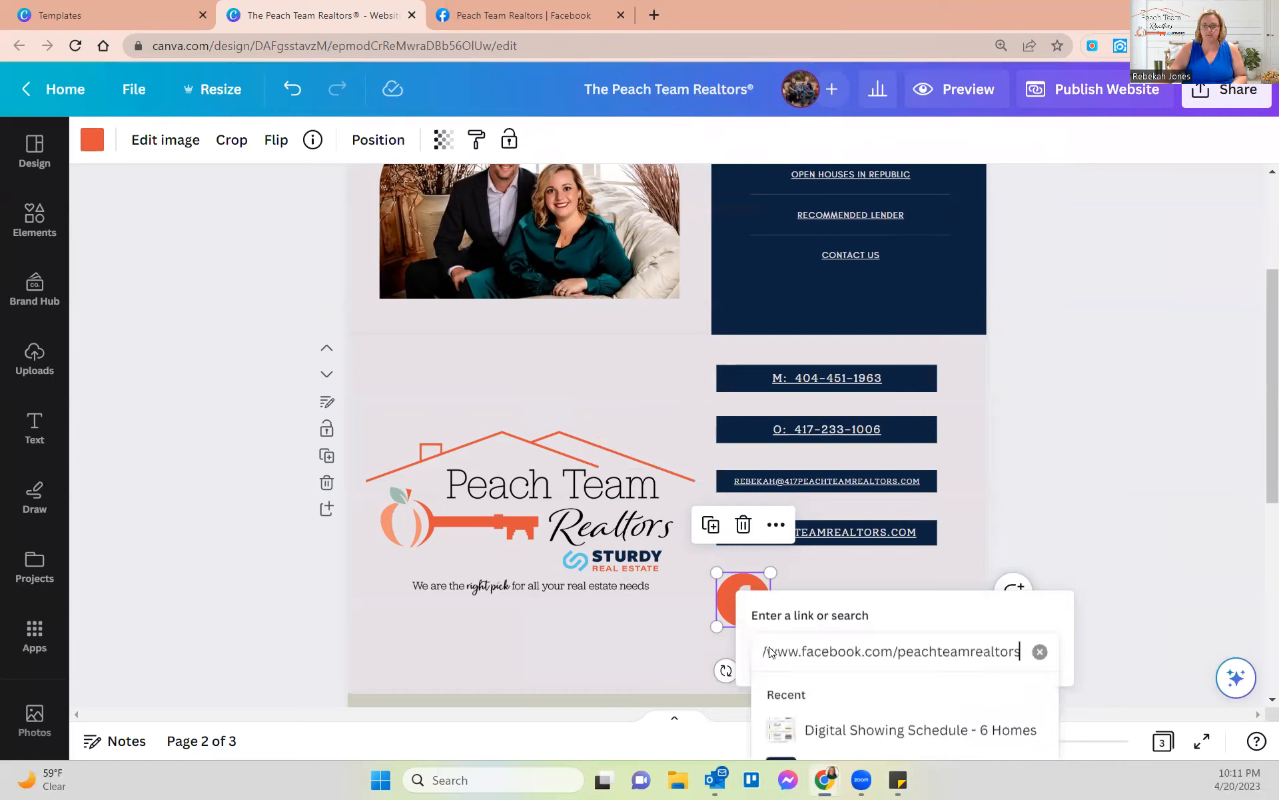
key("Return")
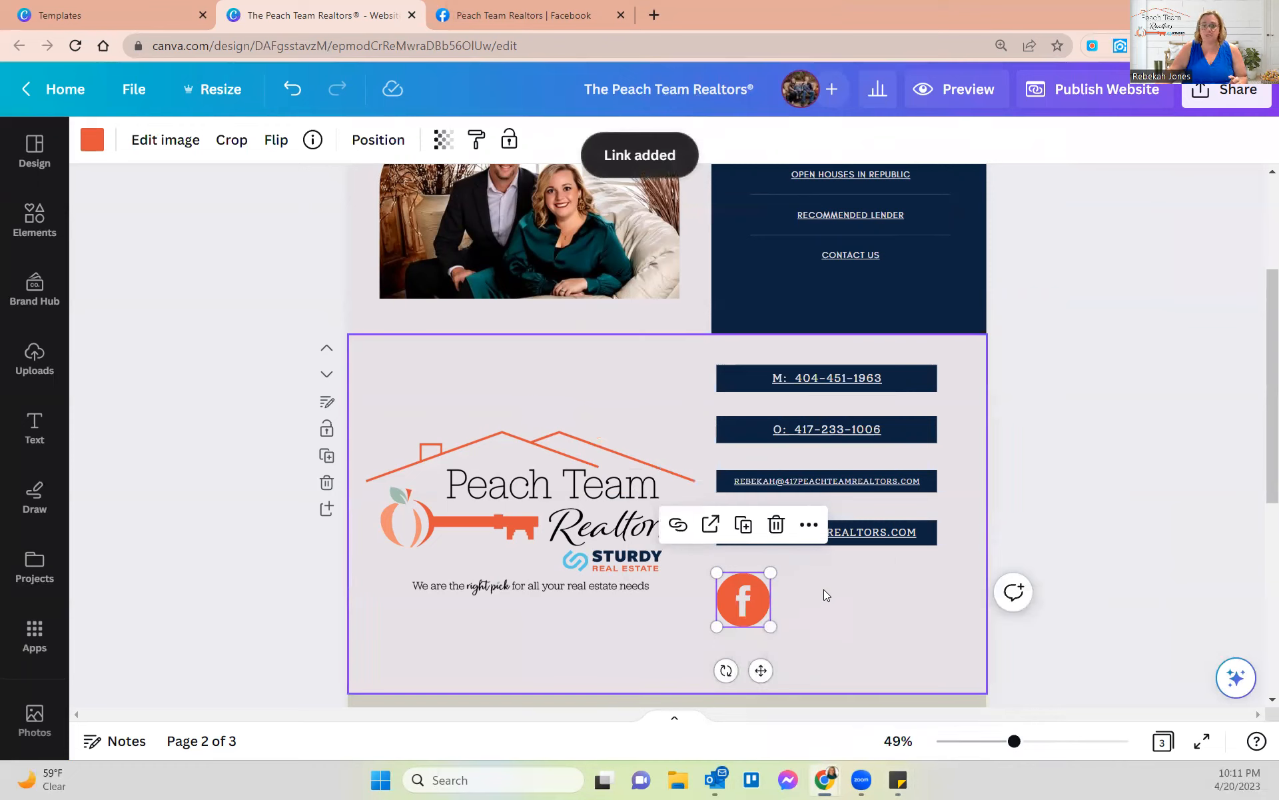
left_click(34, 219)
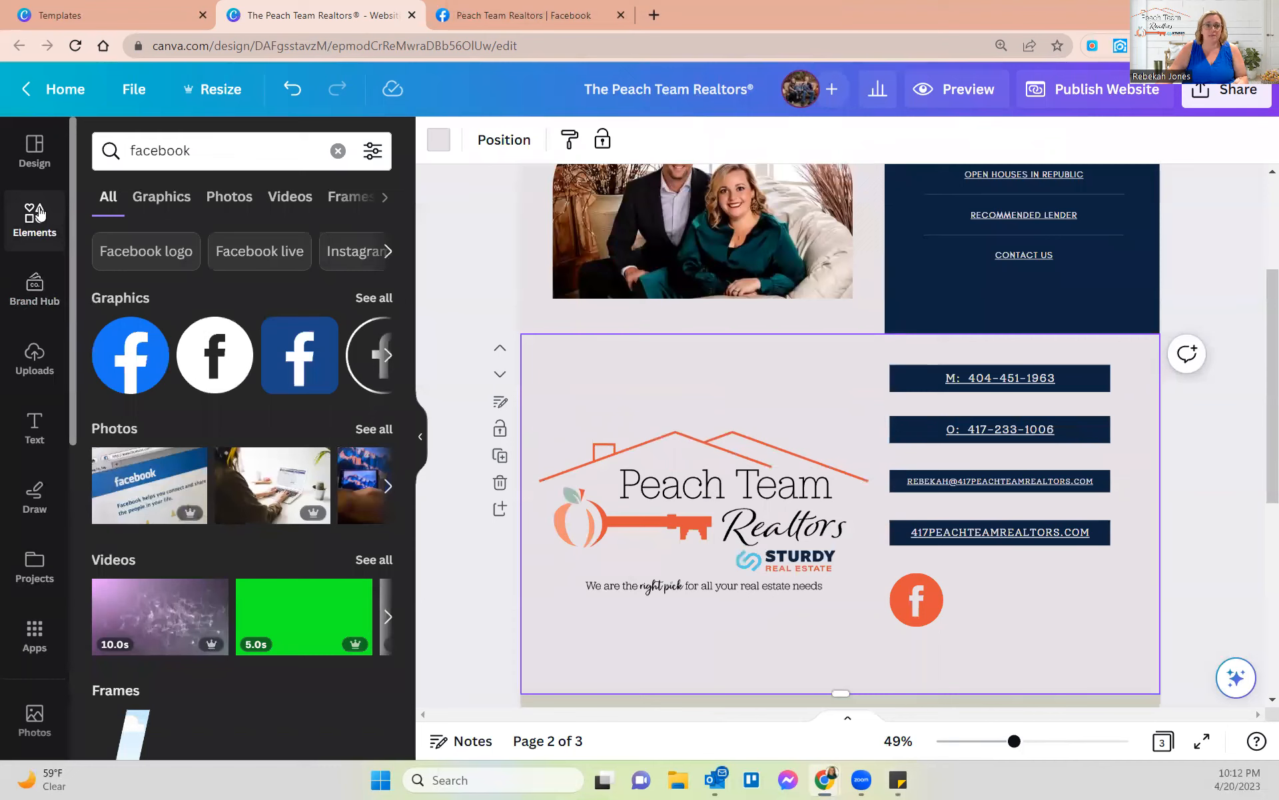
- Add an Instagram graphic from an Elements search and size it 115 × 115 beside Facebook
left_click_drag(199, 151, 113, 157)
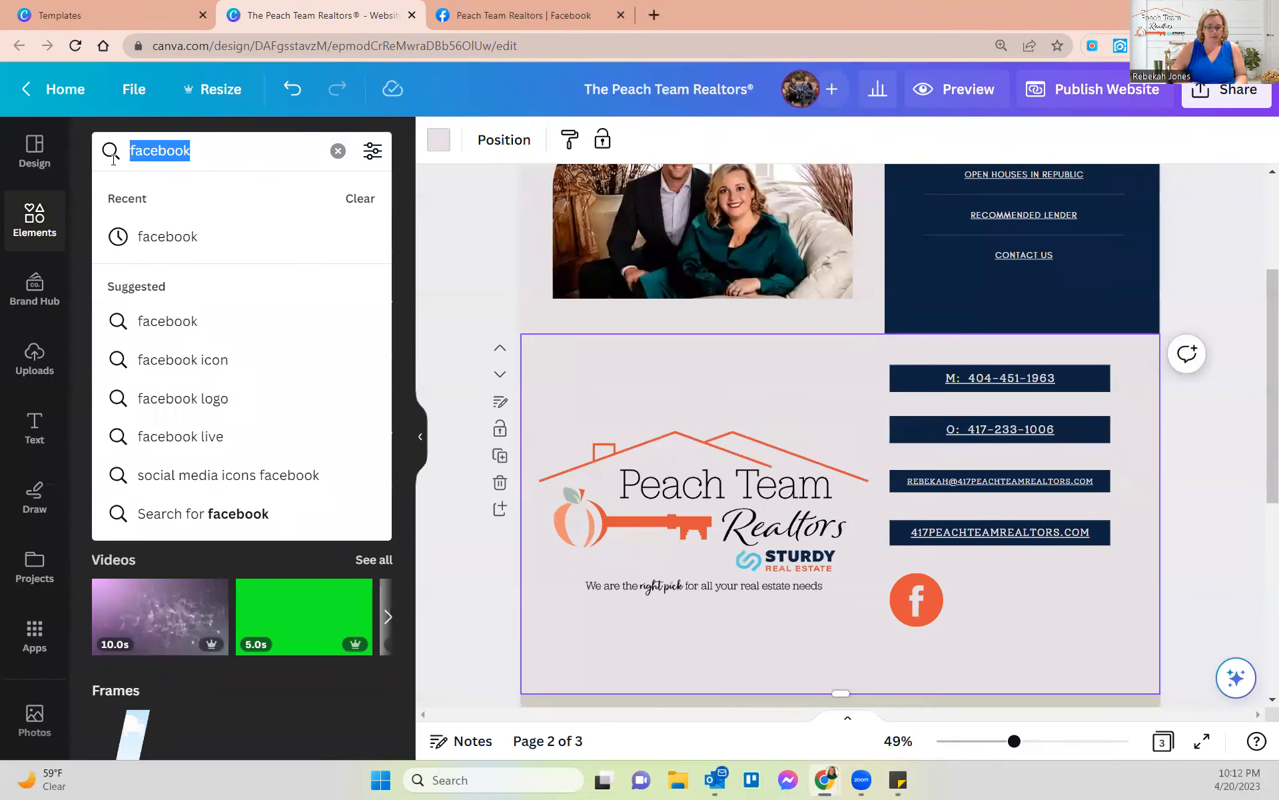
type("instagram")
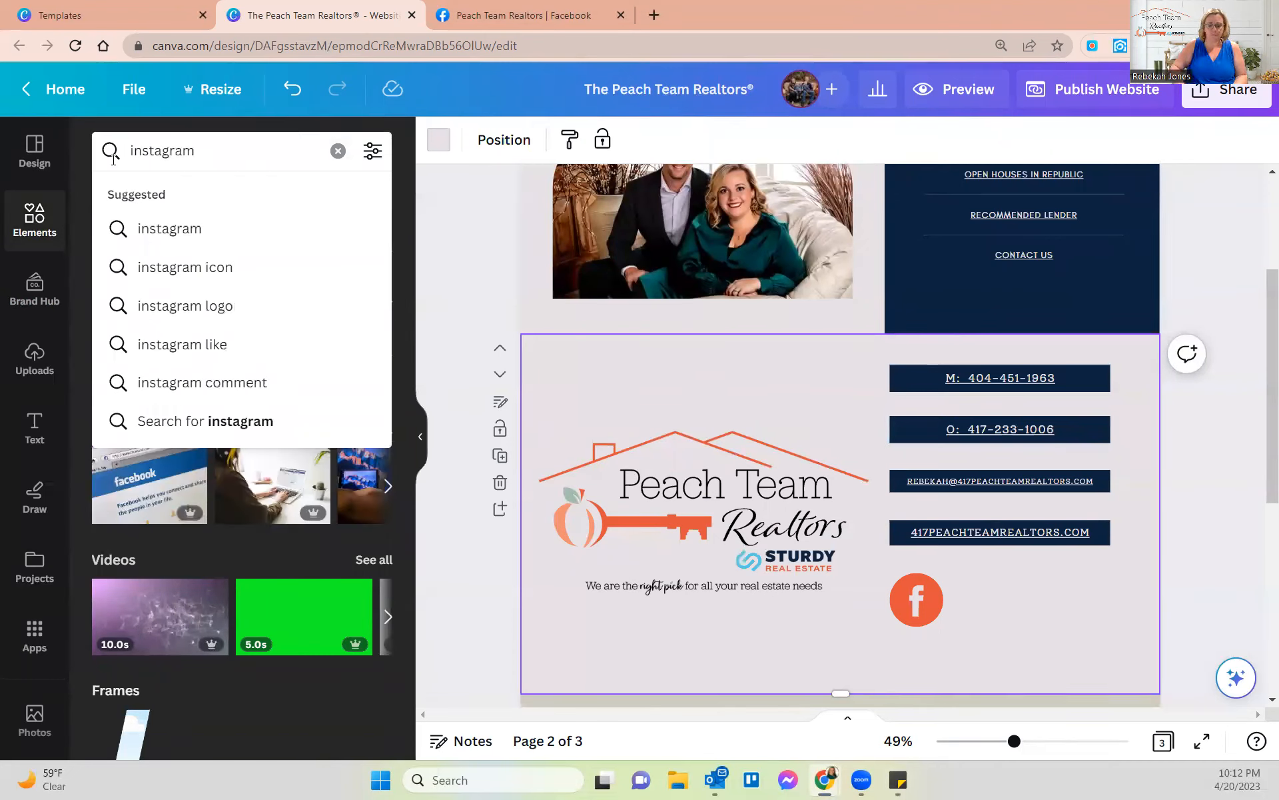
key("Return")
left_click_drag(131, 356, 1013, 628)
scroll(1086, 533, "down", 3)
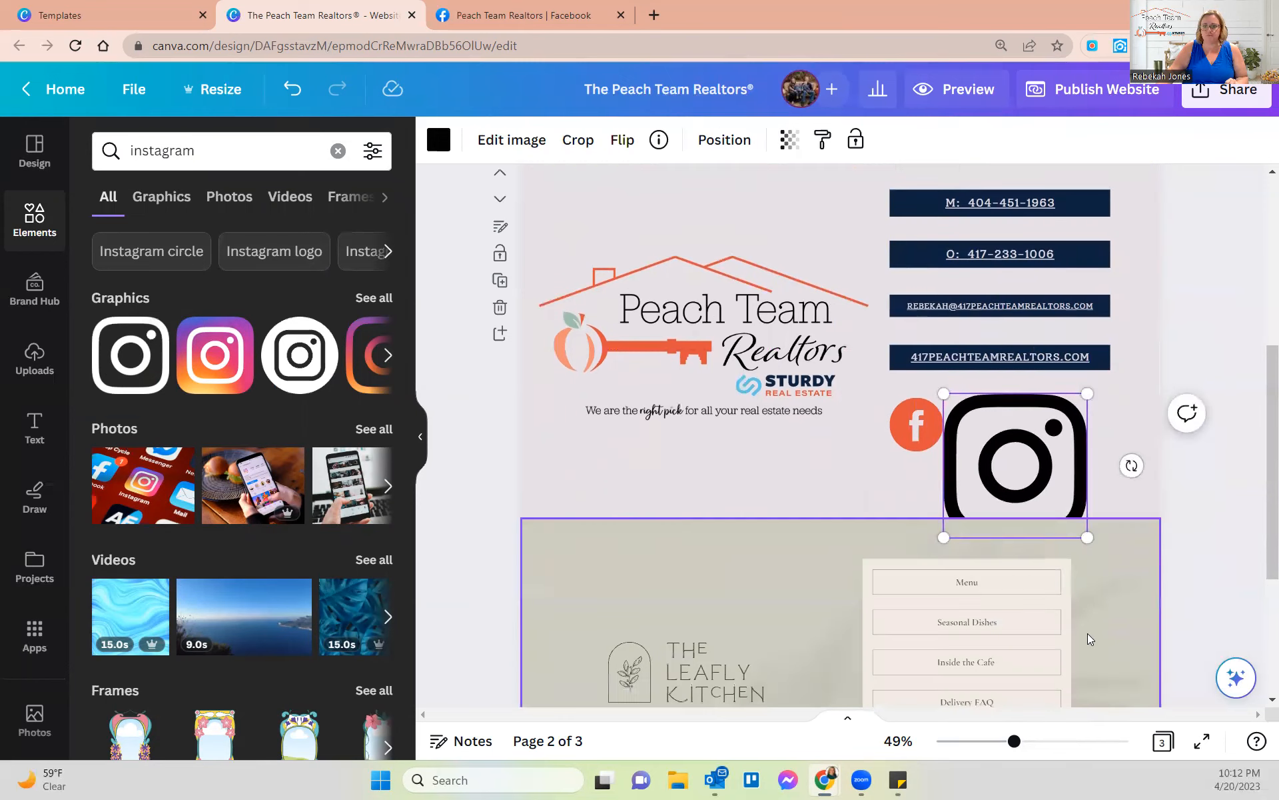
left_click_drag(1089, 531, 972, 426)
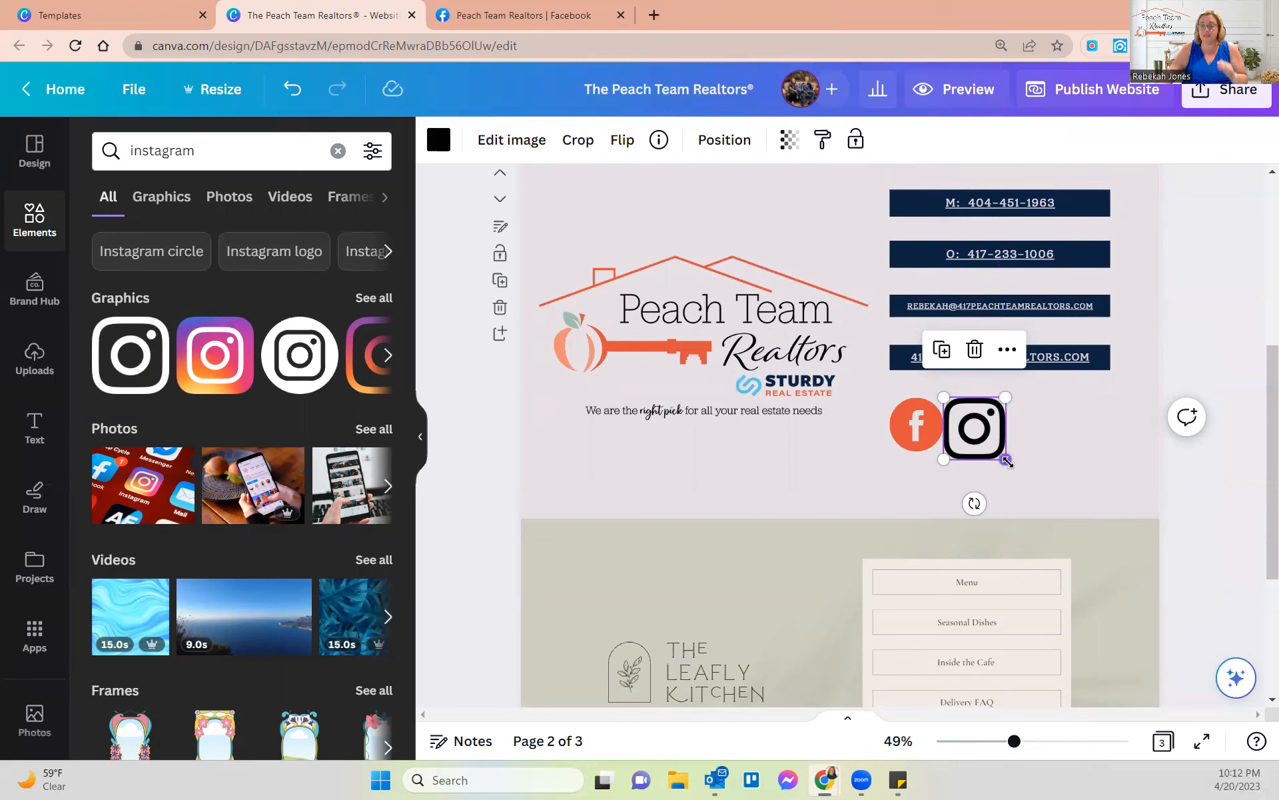
left_click_drag(1007, 461, 1005, 450)
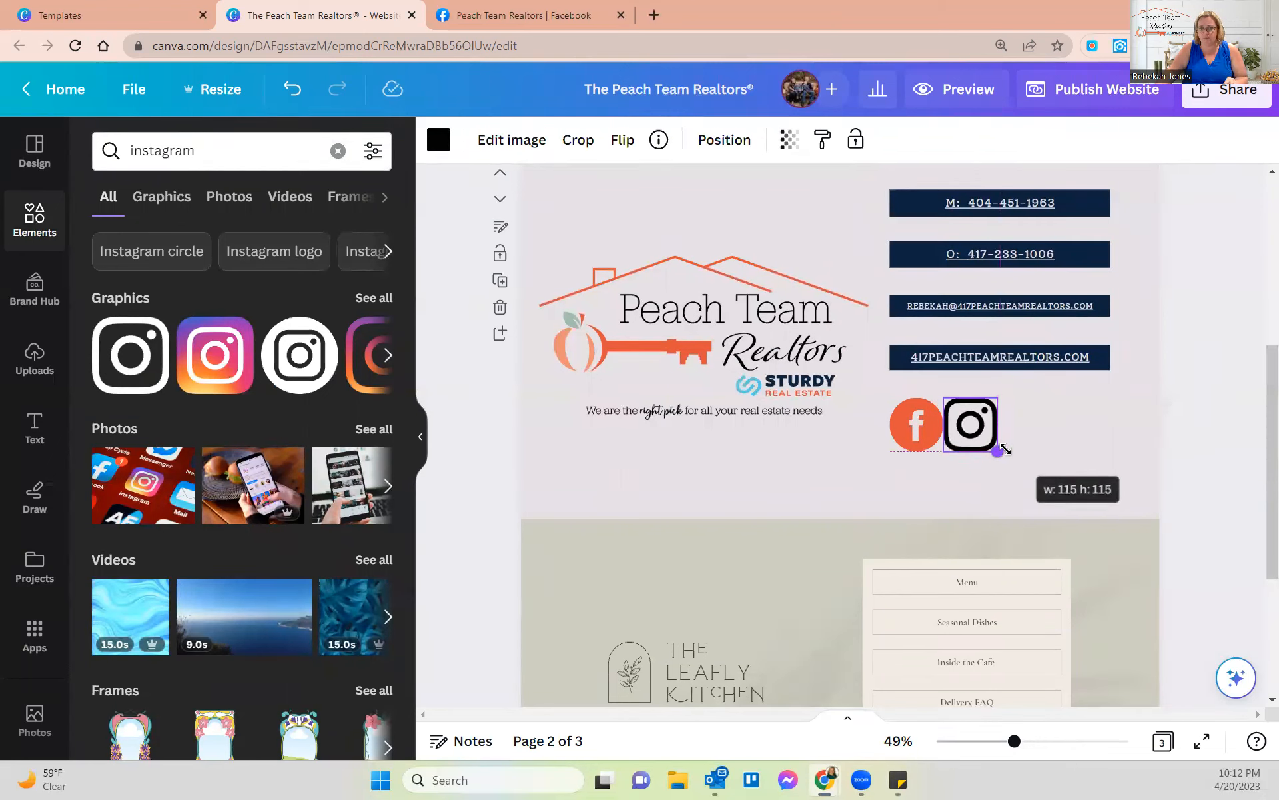
left_click_drag(1005, 450, 980, 426)
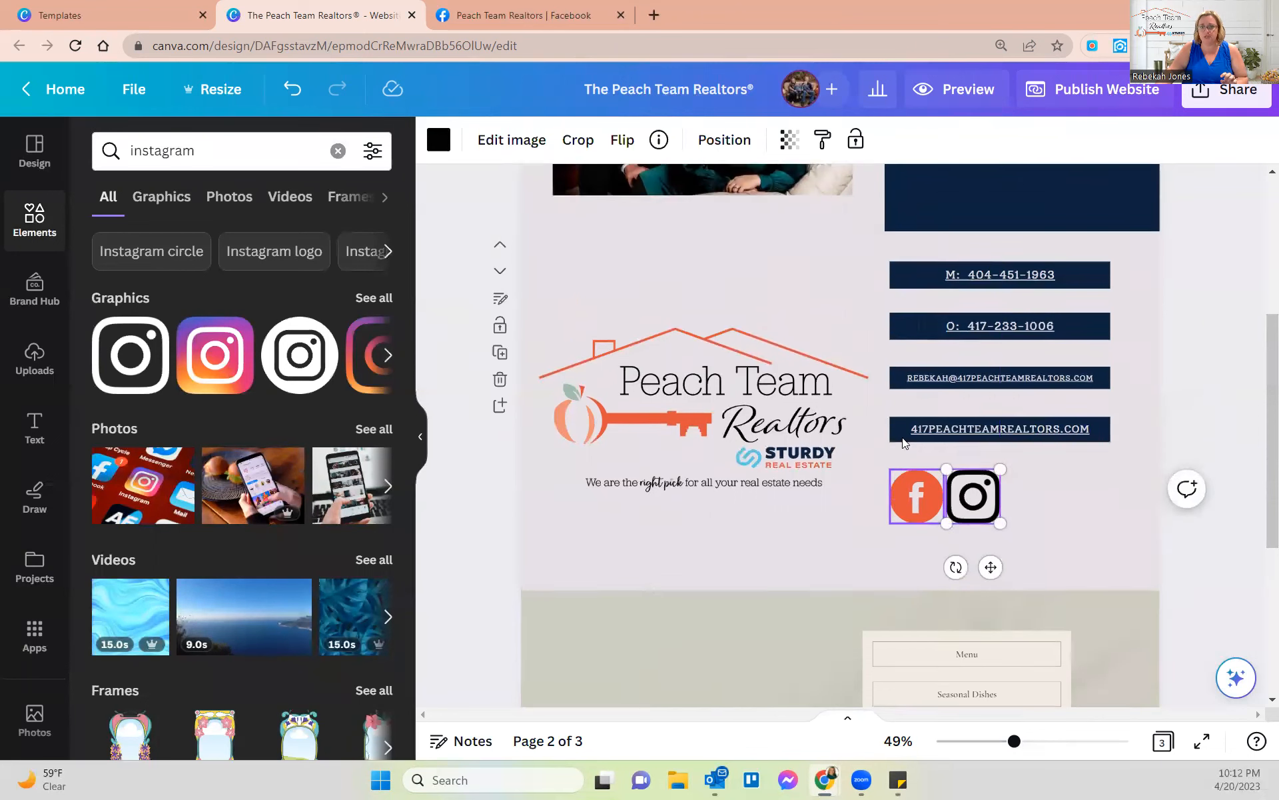
- Recolour the Instagram icon with the brand orange swatch
scroll(951, 421, "up", 3)
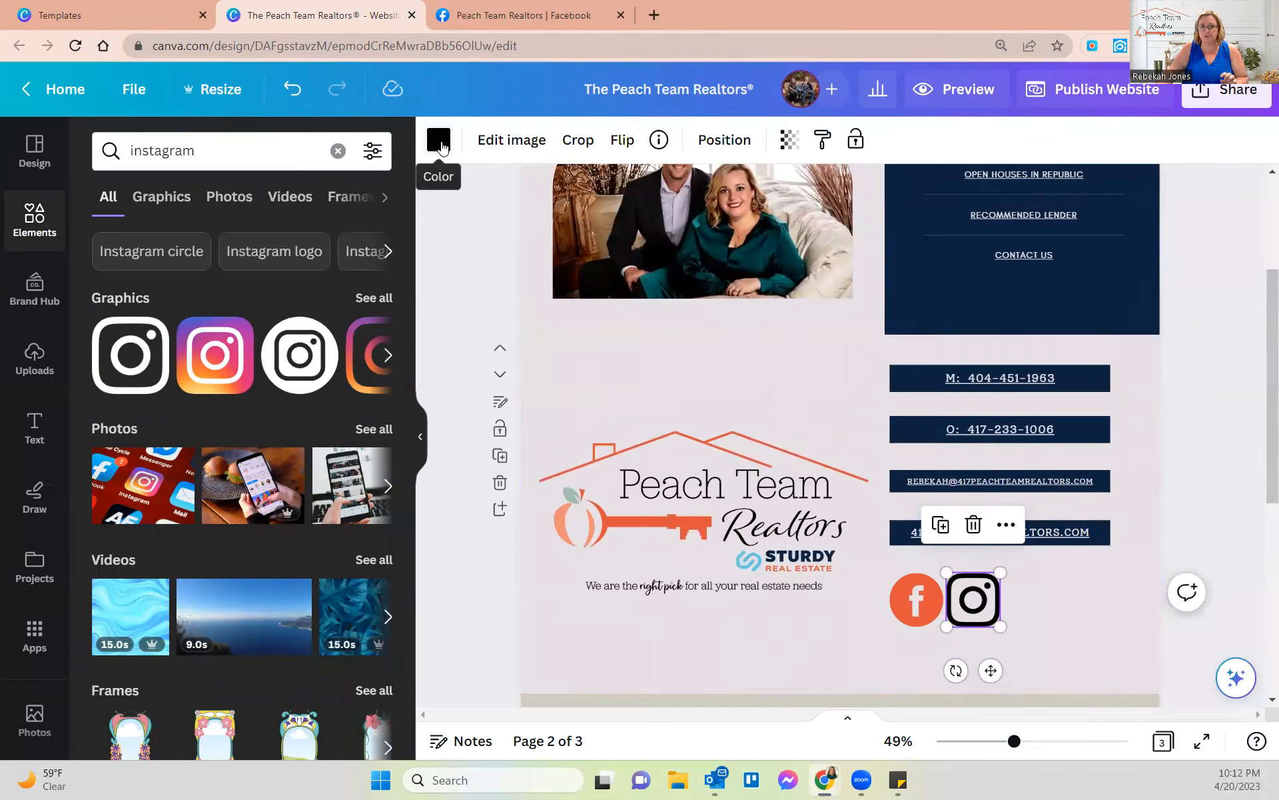
left_click(438, 140)
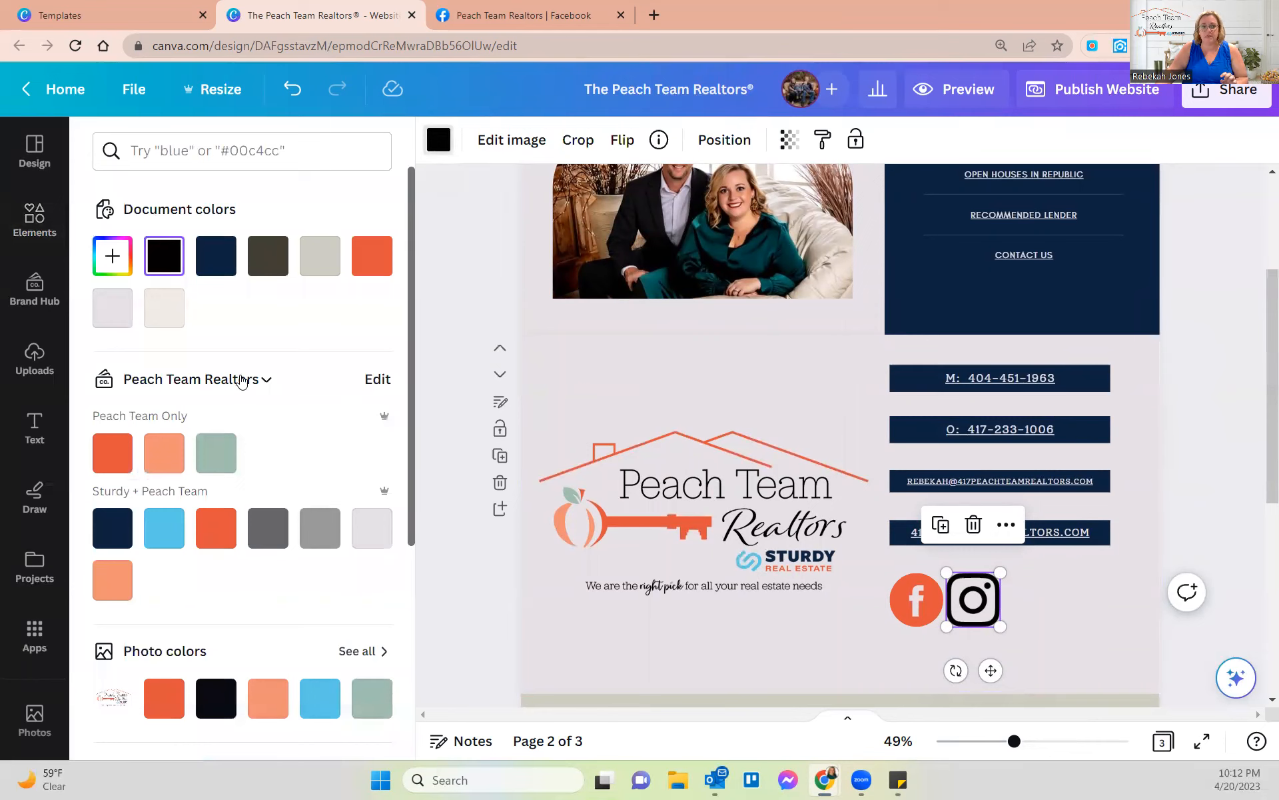
scroll(219, 453, "down", 4)
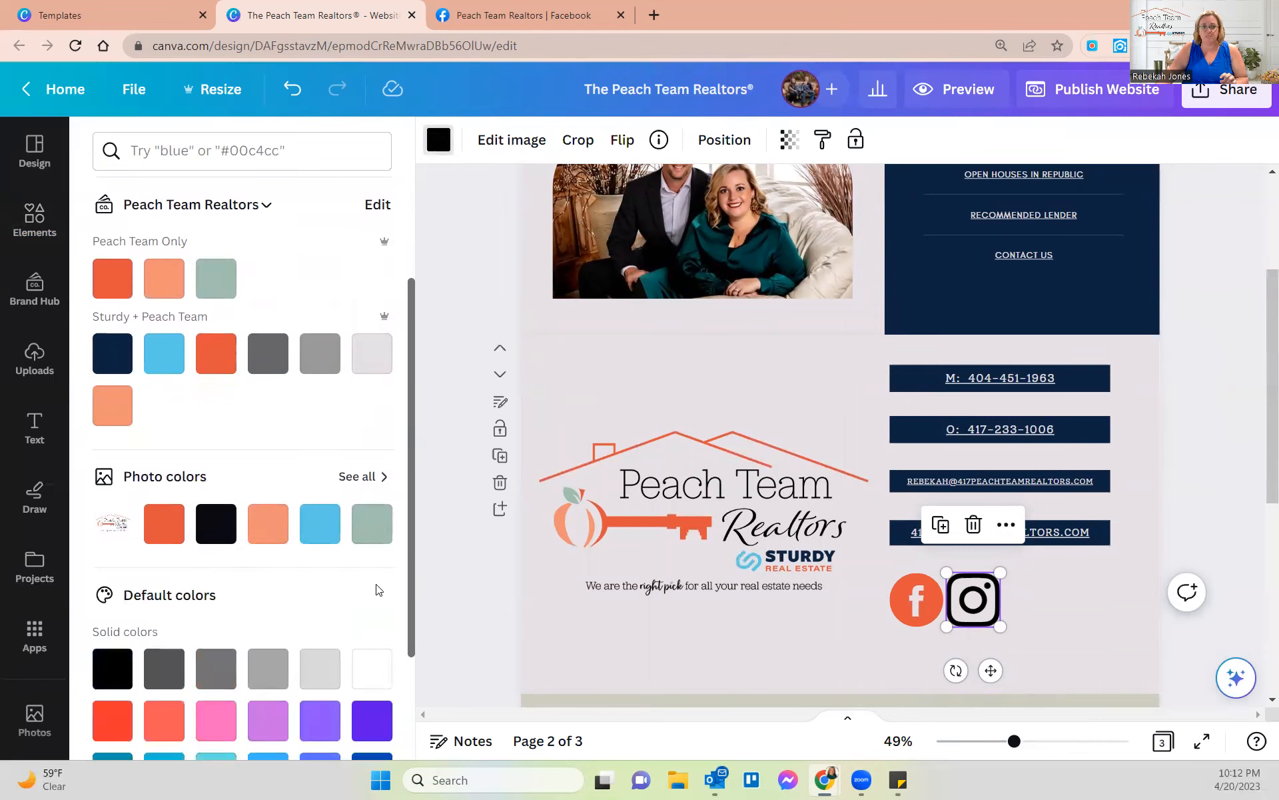
scroll(225, 553, "up", 4)
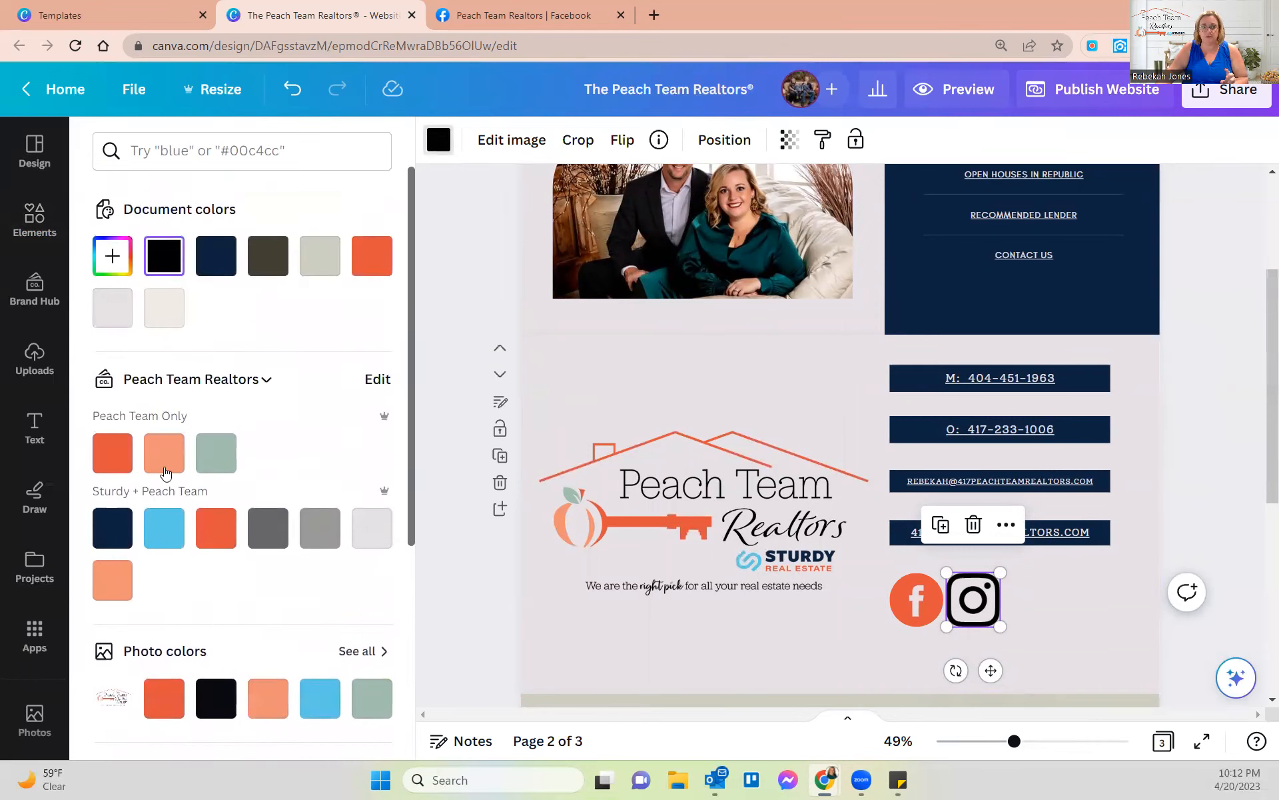
left_click(112, 462)
left_click(1061, 613)
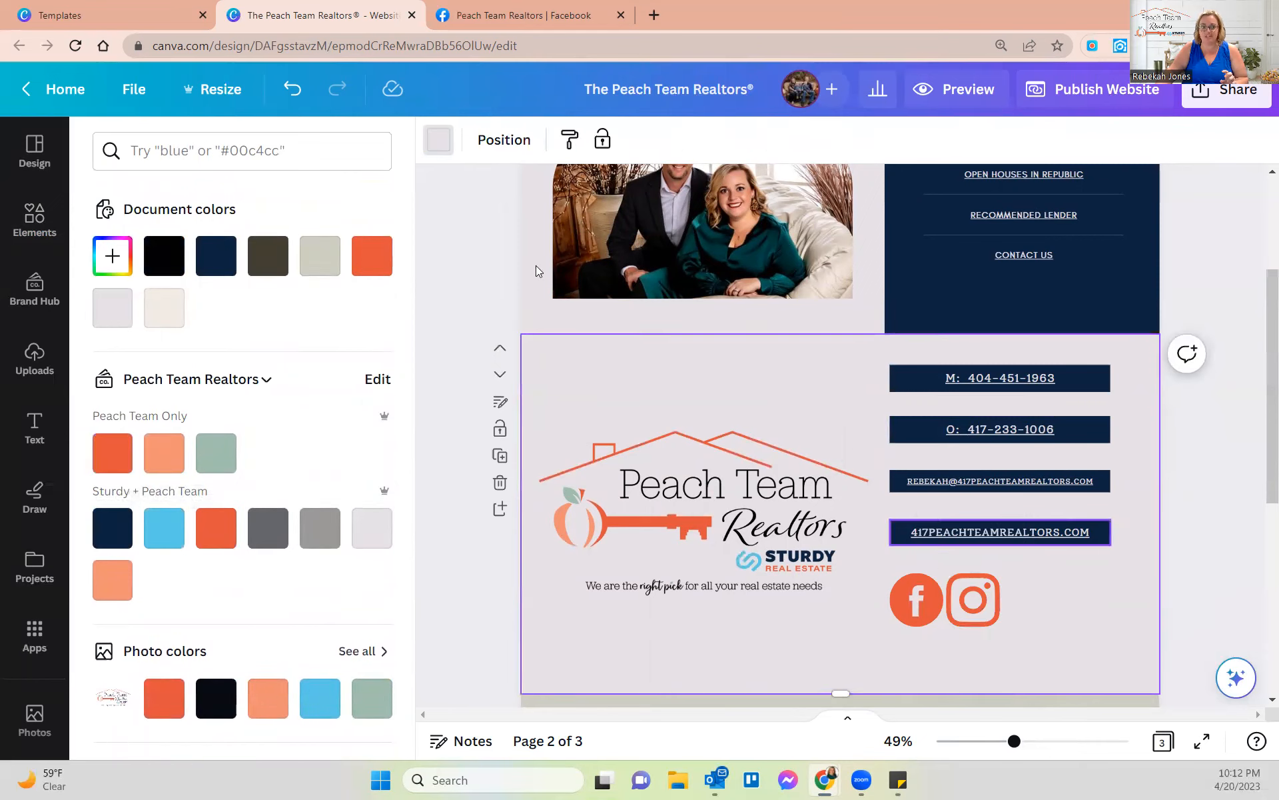
- Add a LinkedIn graphic from an Elements search and recolour it brand orange
left_click(18, 211)
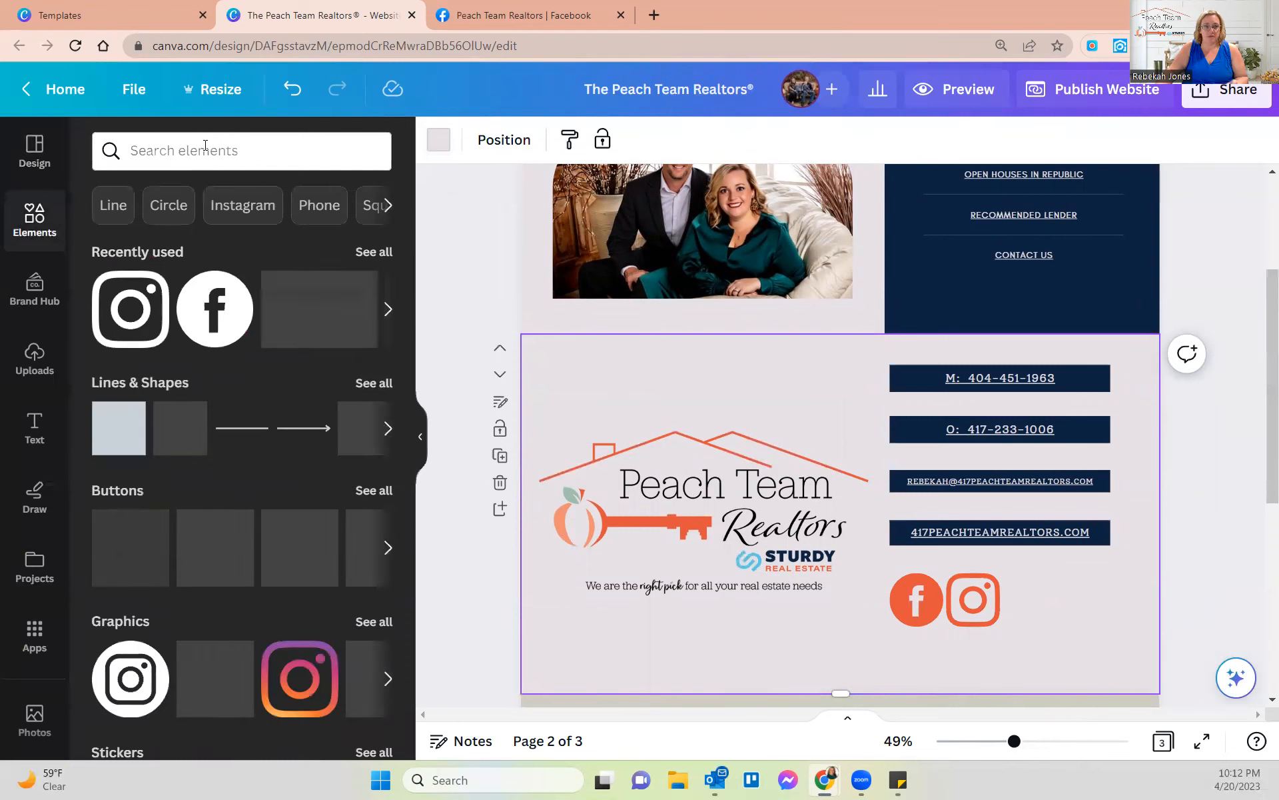
left_click(206, 146)
type("linkedin")
key("Return")
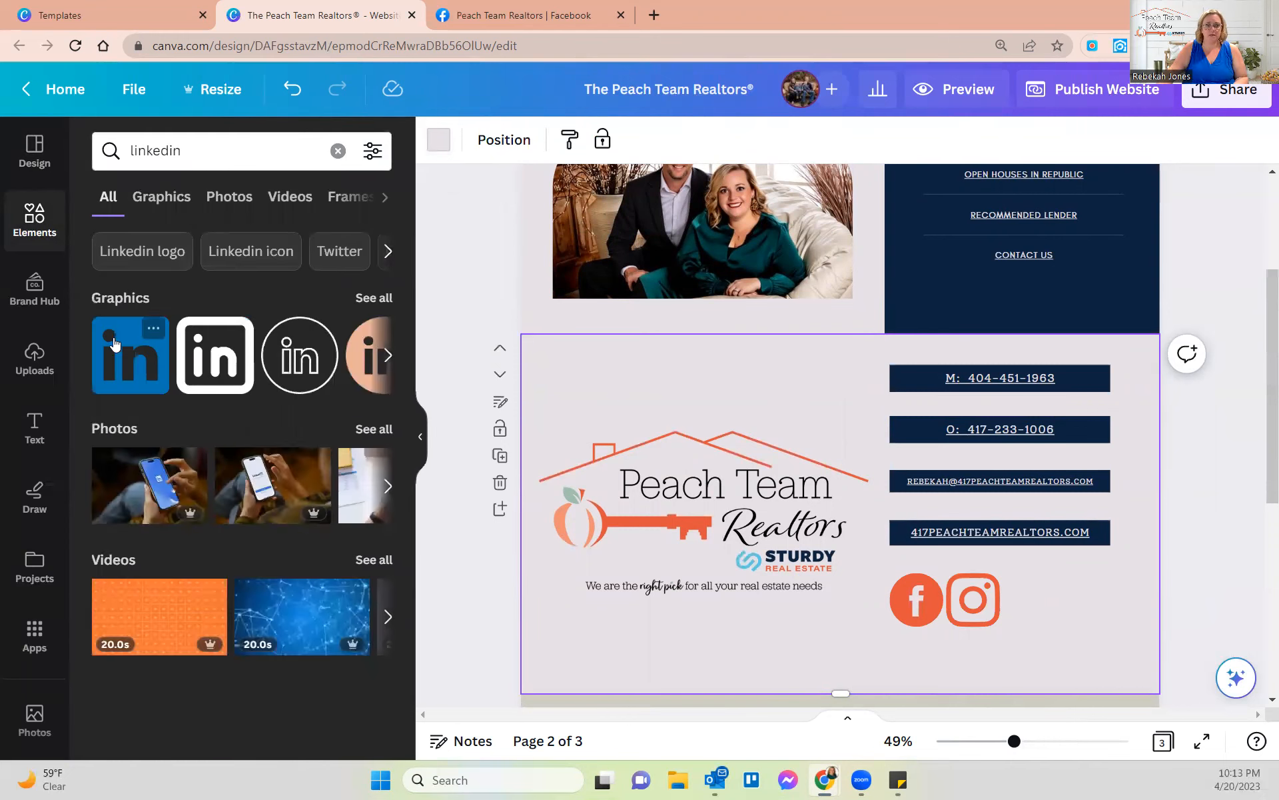
left_click(123, 365)
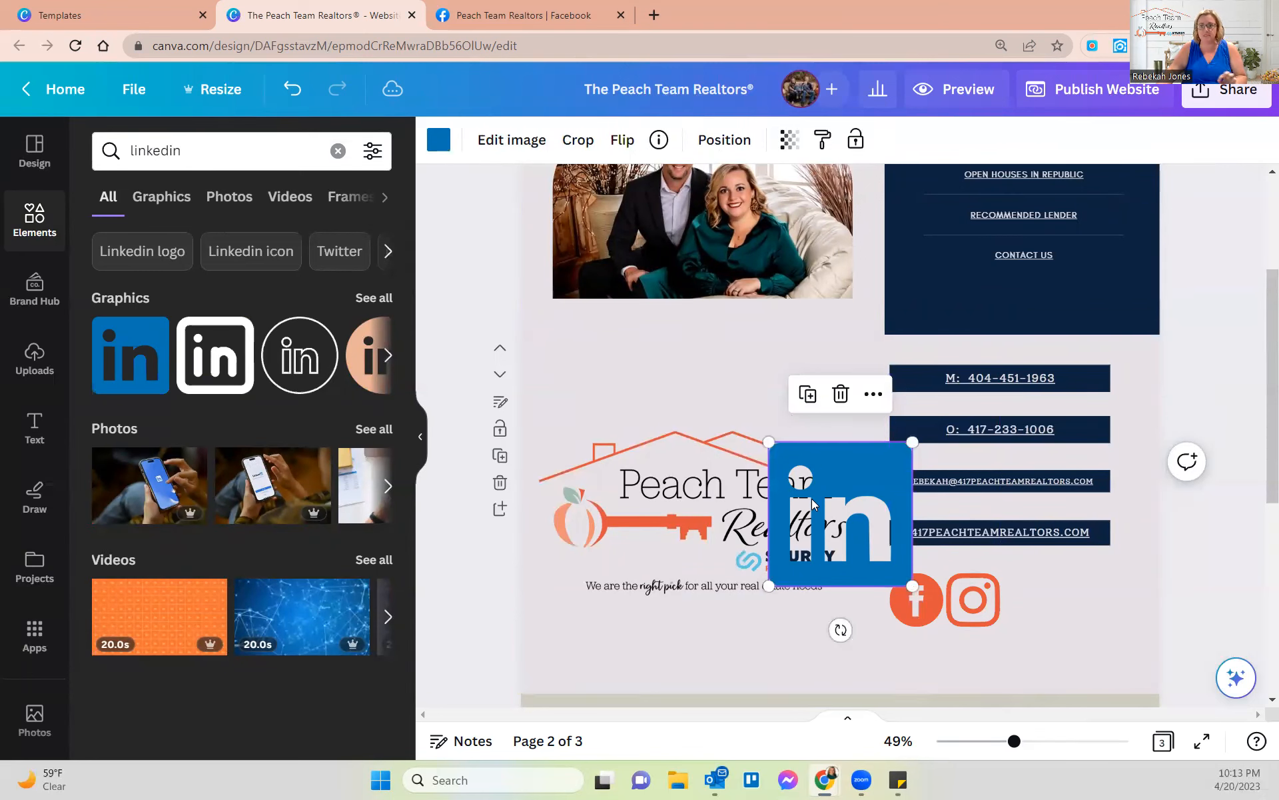
left_click(439, 141)
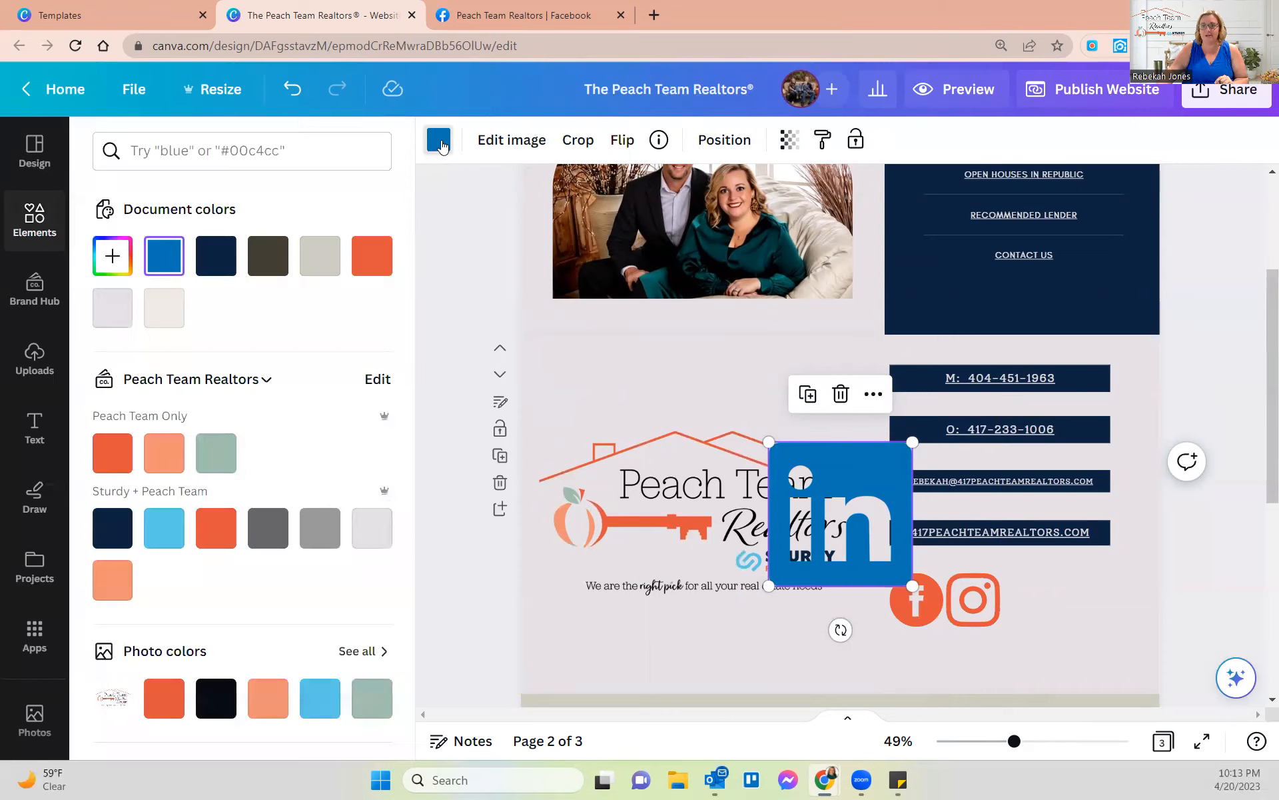
left_click(113, 453)
- Place the LinkedIn icon beside Instagram and shrink it to match its size
left_click_drag(877, 481, 1104, 604)
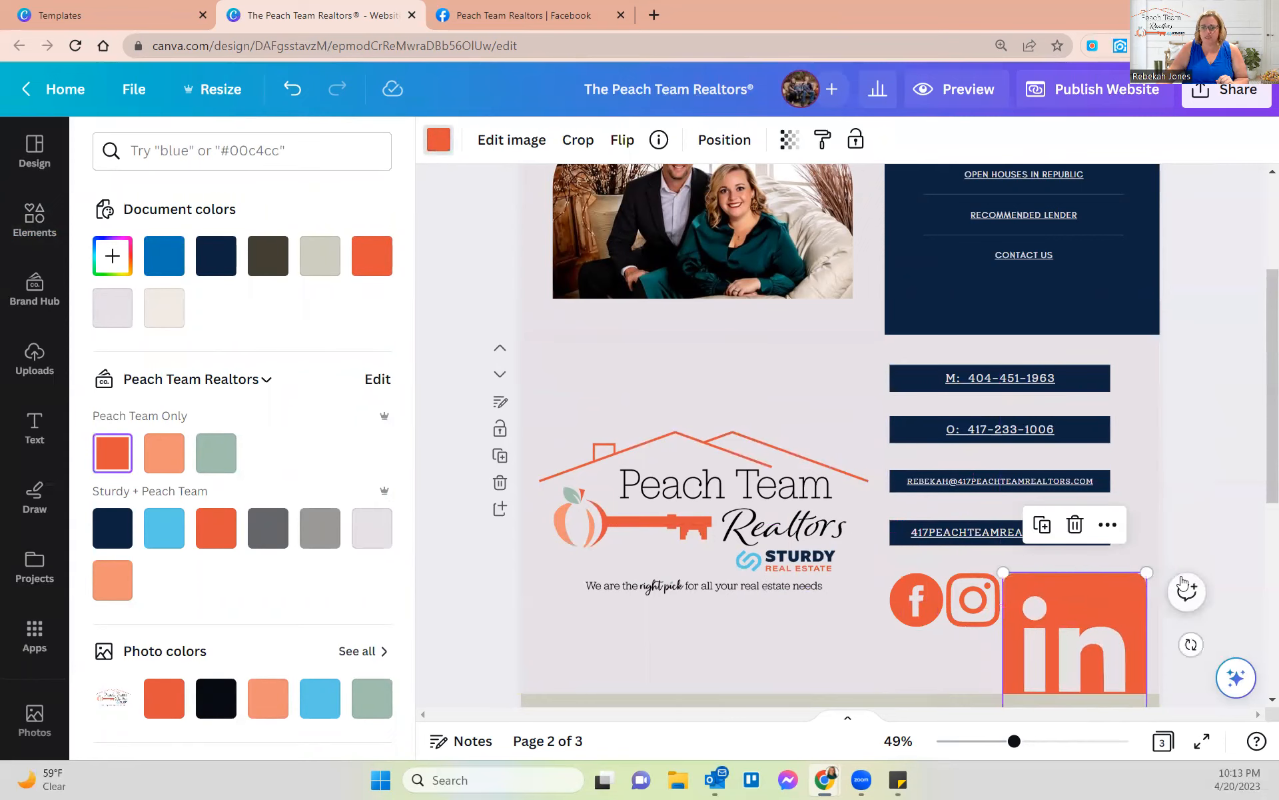
scroll(1149, 590, "down", 3)
left_click_drag(1146, 539, 1033, 424)
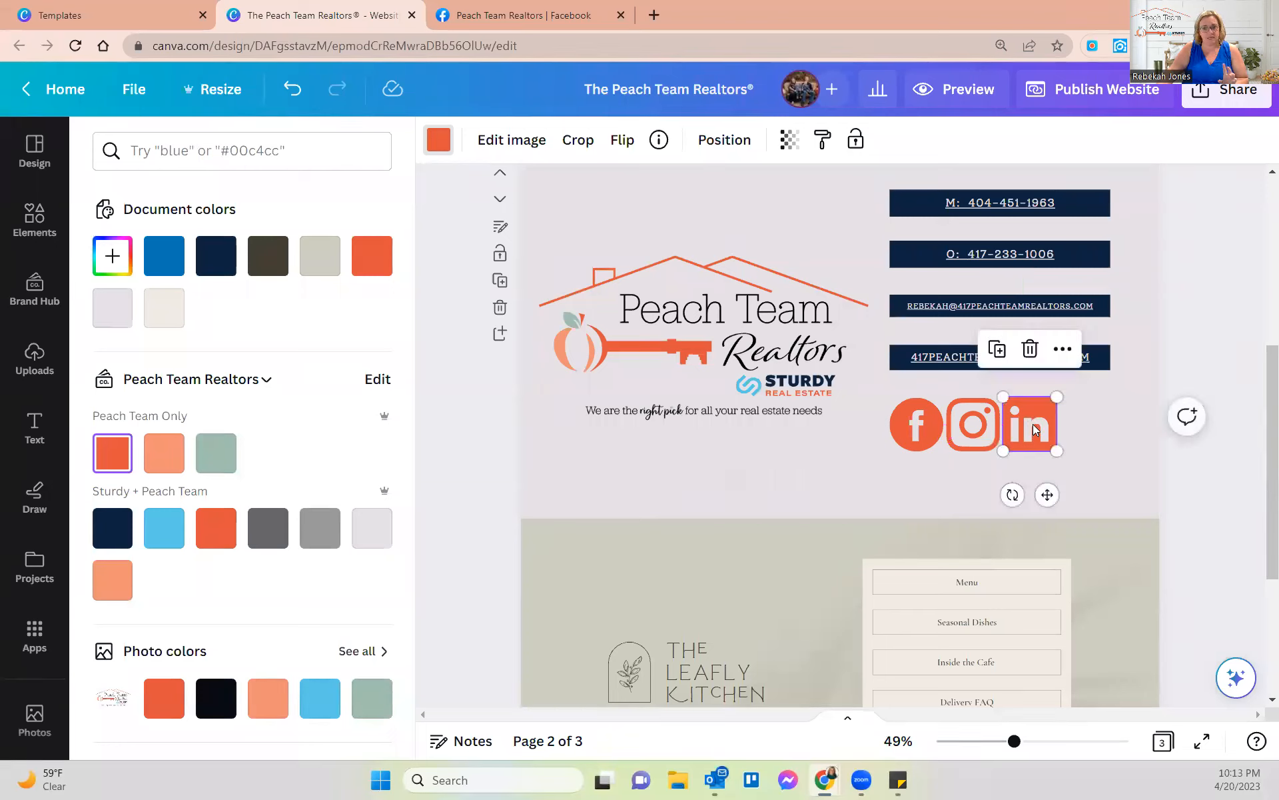